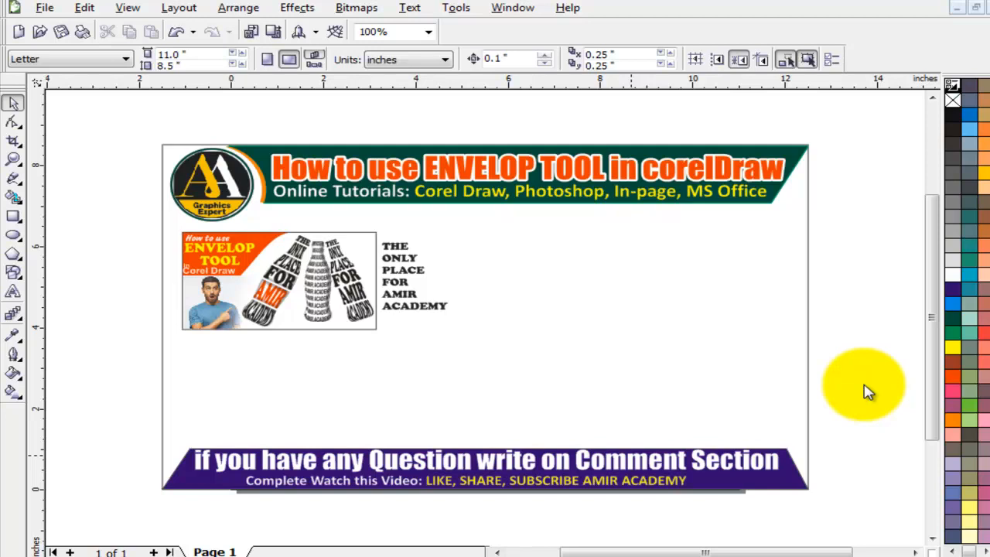
Zoom in on the sample bottle picture on the CorelDRAW page.
left_click(837, 343)
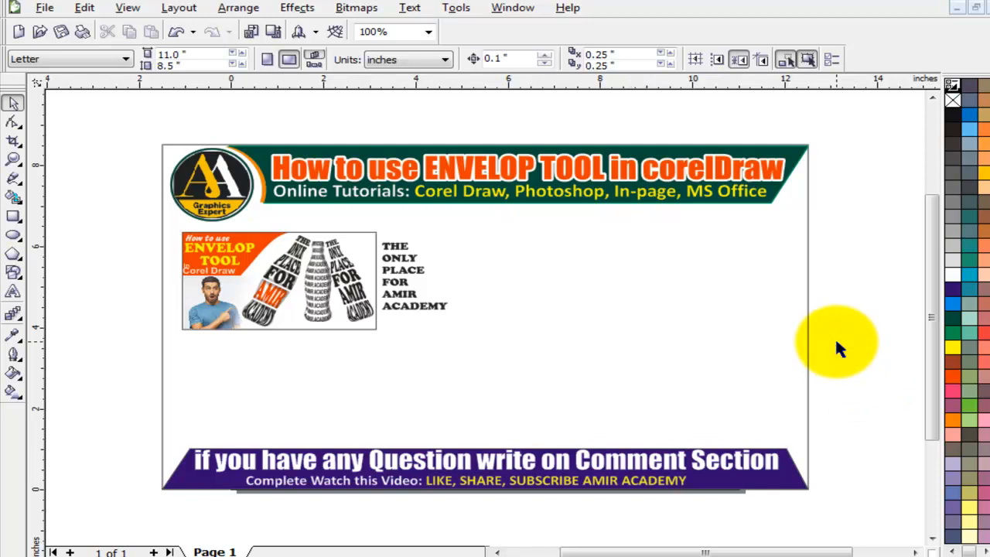
key("F4")
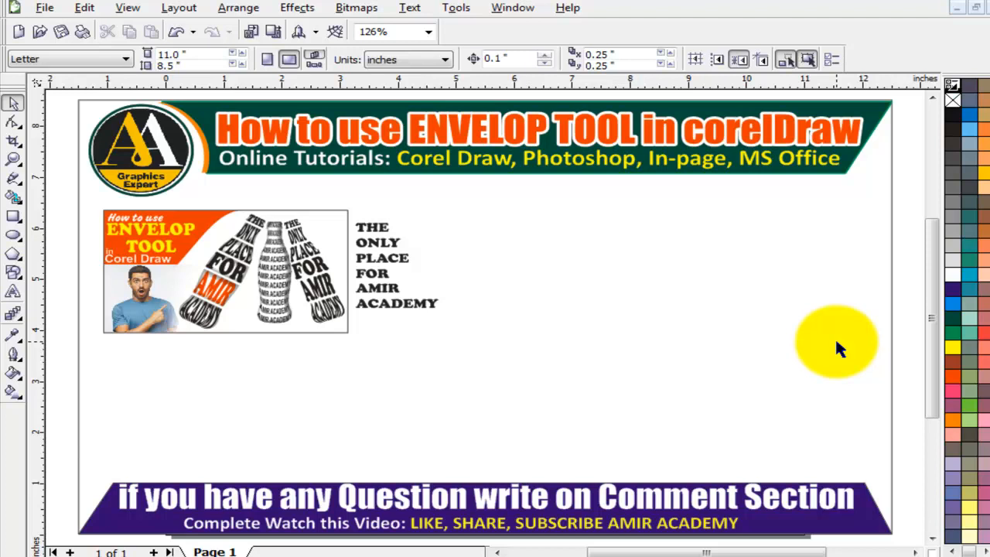
key("z")
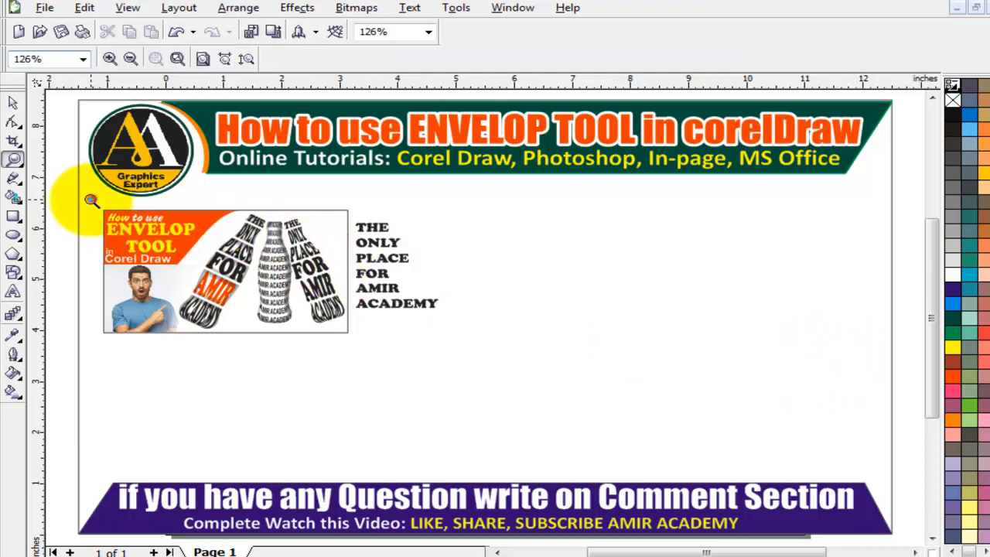
left_click_drag(78, 205, 380, 369)
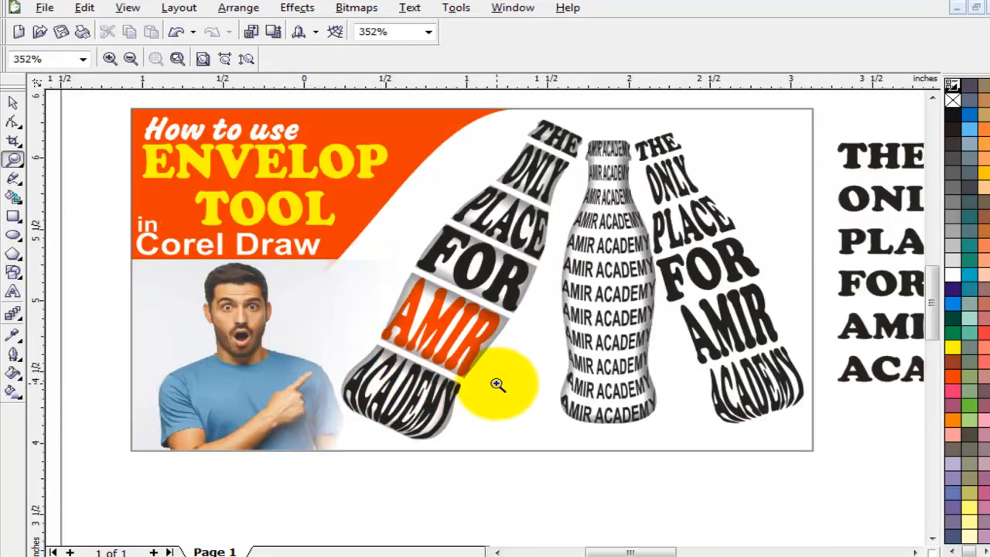
left_click(13, 102)
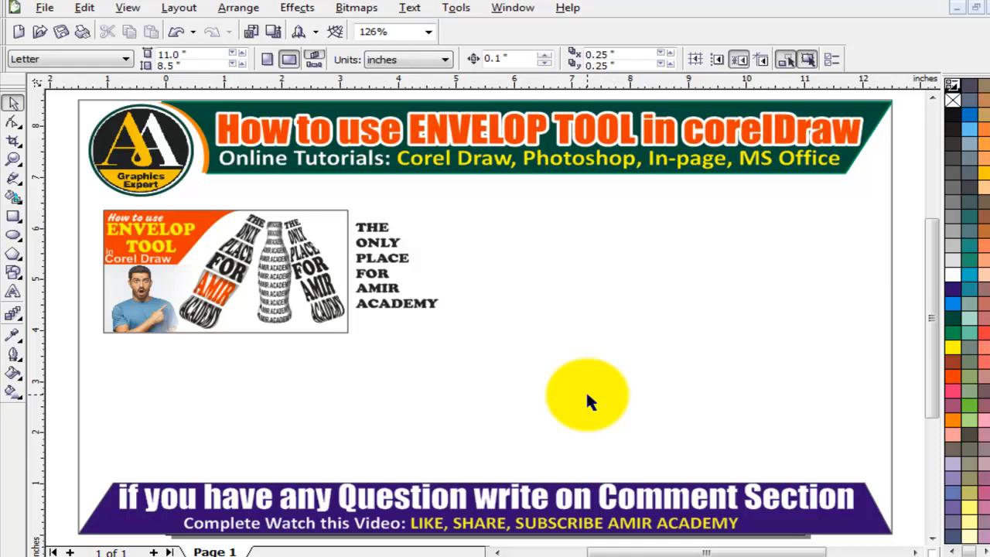
Preview the red bottle image 'images (7)' from the Downloads folder, then close the viewer.
left_click(186, 554)
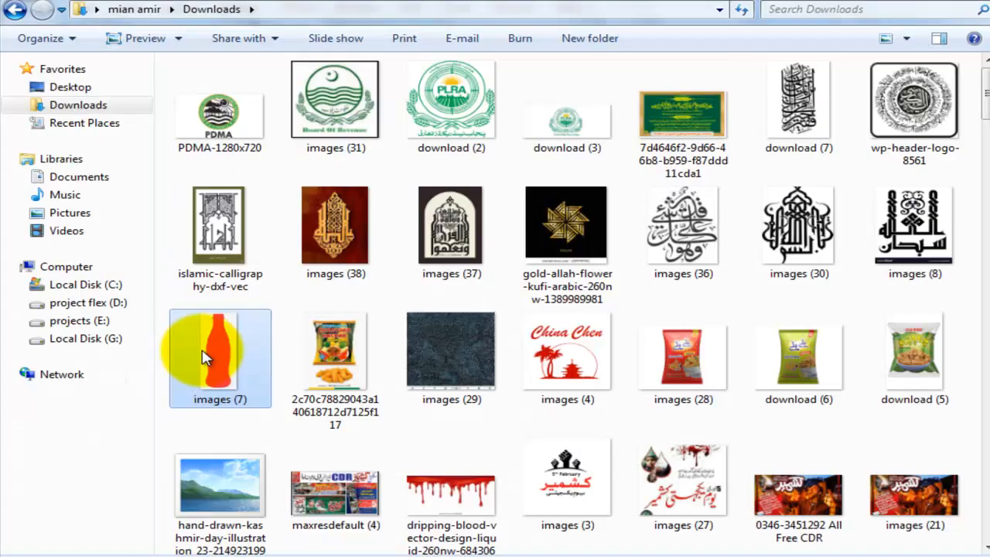
double_click(219, 363)
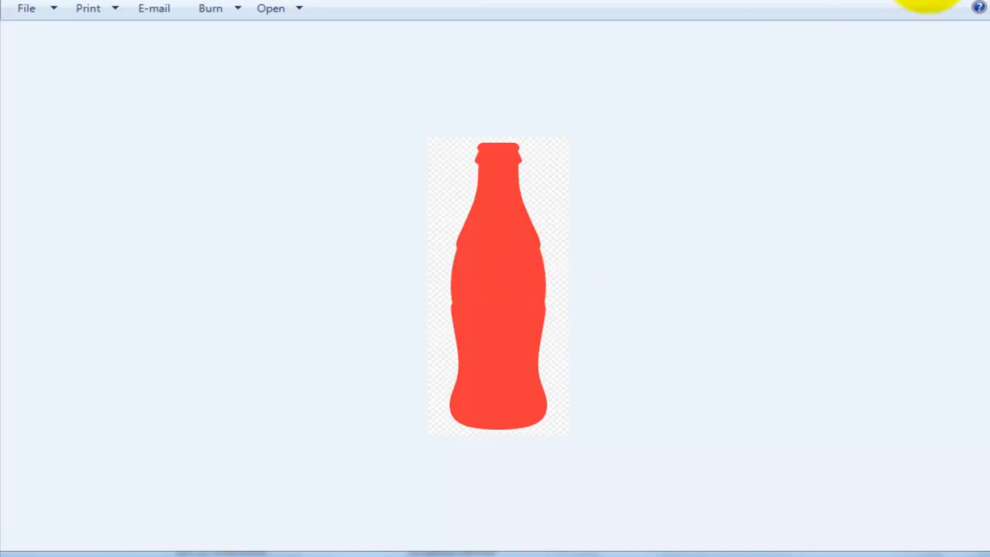
left_click(984, 1)
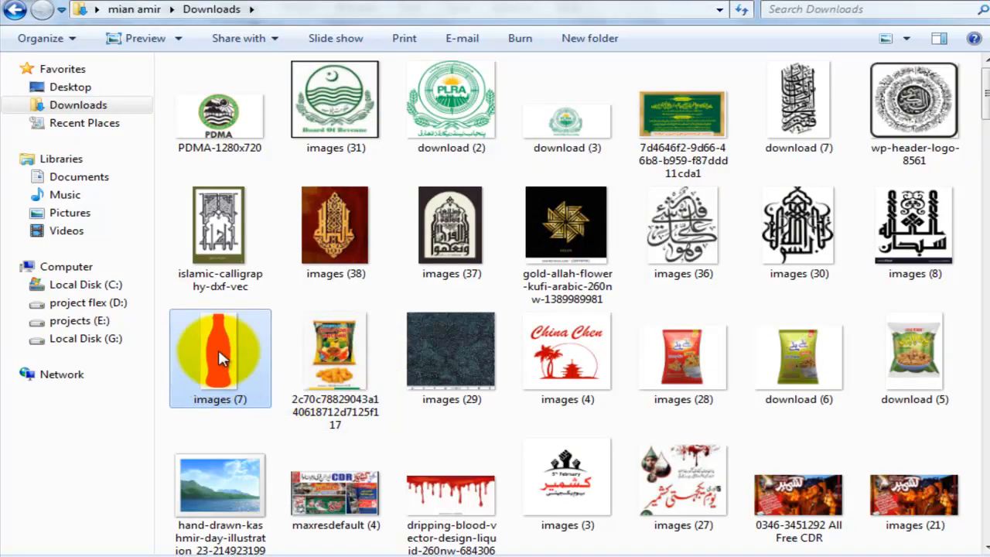
scroll(276, 409, "down", 1)
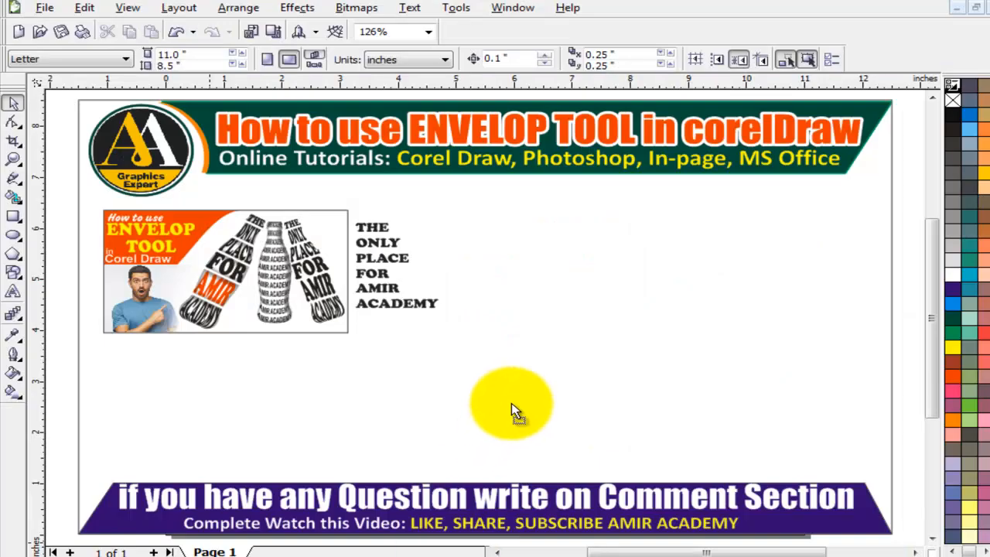
Paste the bottle picture on the page's right side and zoom in around it.
key("ctrl+v")
left_click_drag(559, 376, 624, 328)
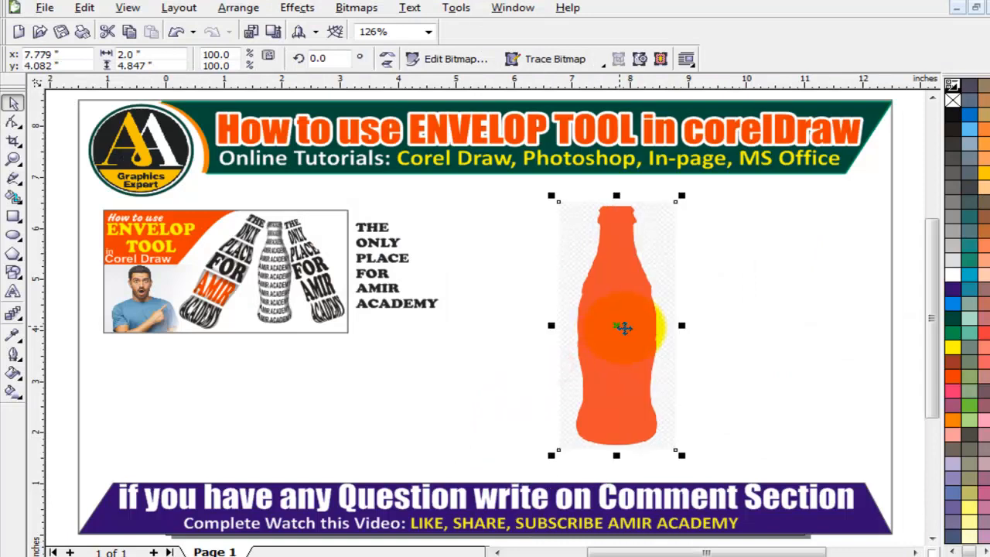
key("z")
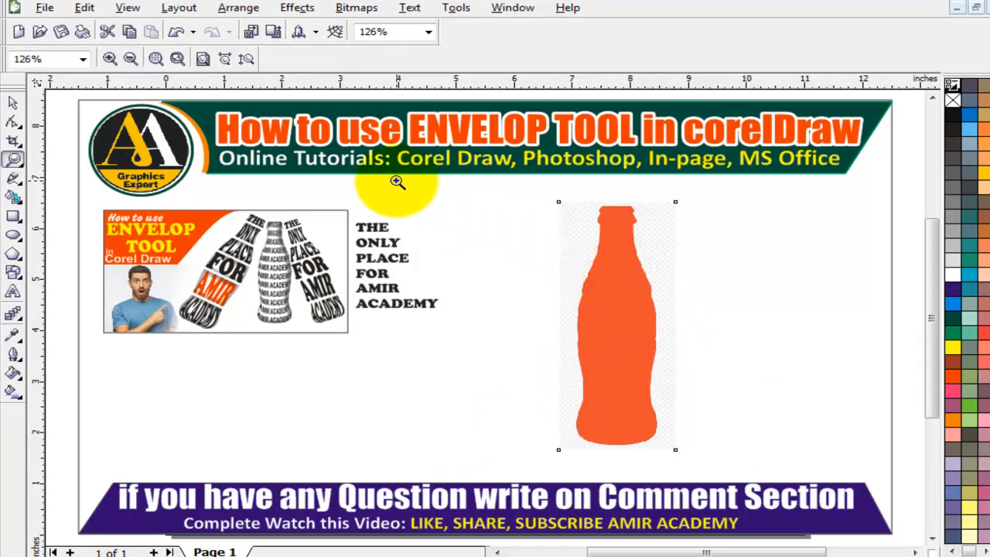
left_click_drag(397, 181, 913, 472)
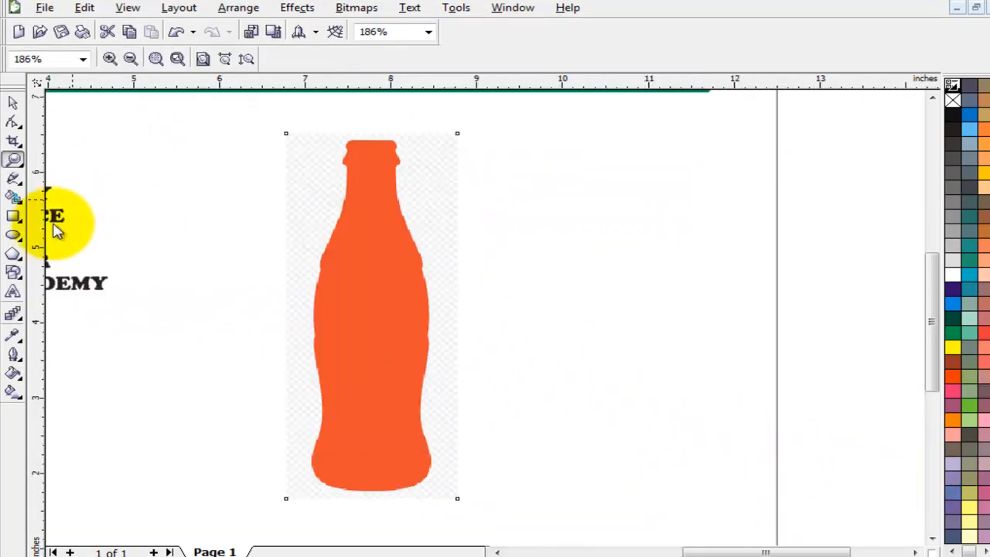
Put a dark purple rectangle behind the bottle and move the bottle to its left side.
left_click(13, 217)
left_click_drag(103, 109, 835, 517)
left_click(952, 289)
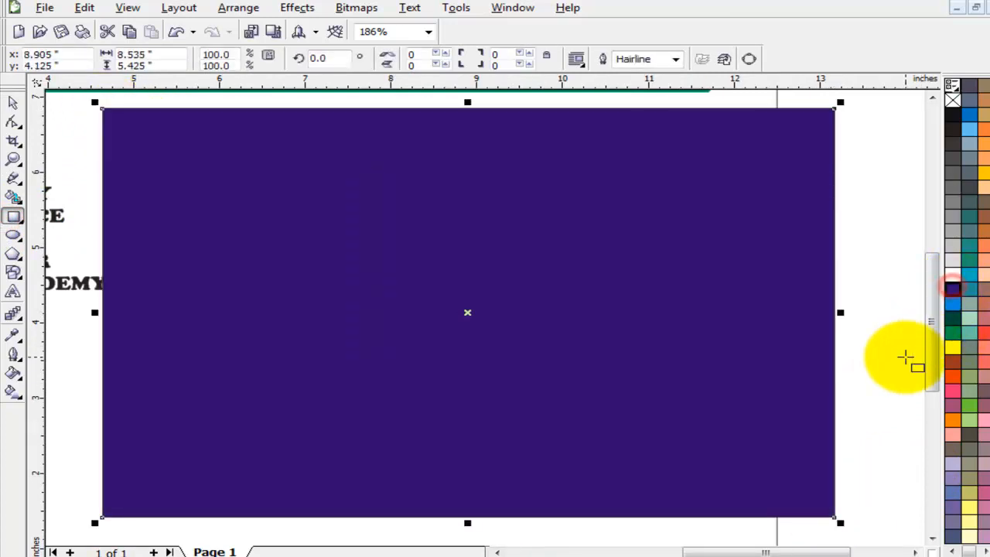
key("shift+Page_Down")
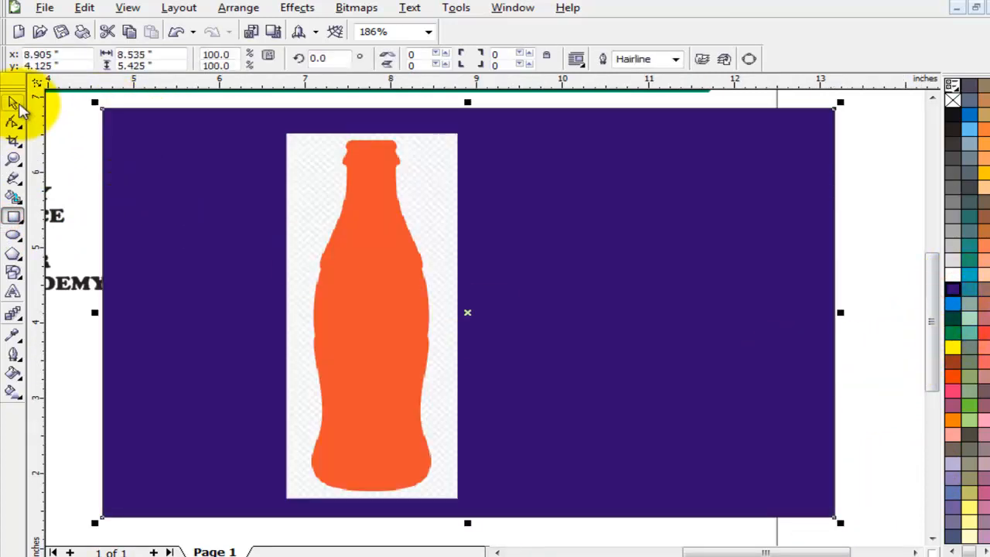
left_click(13, 104)
left_click_drag(369, 210, 299, 209)
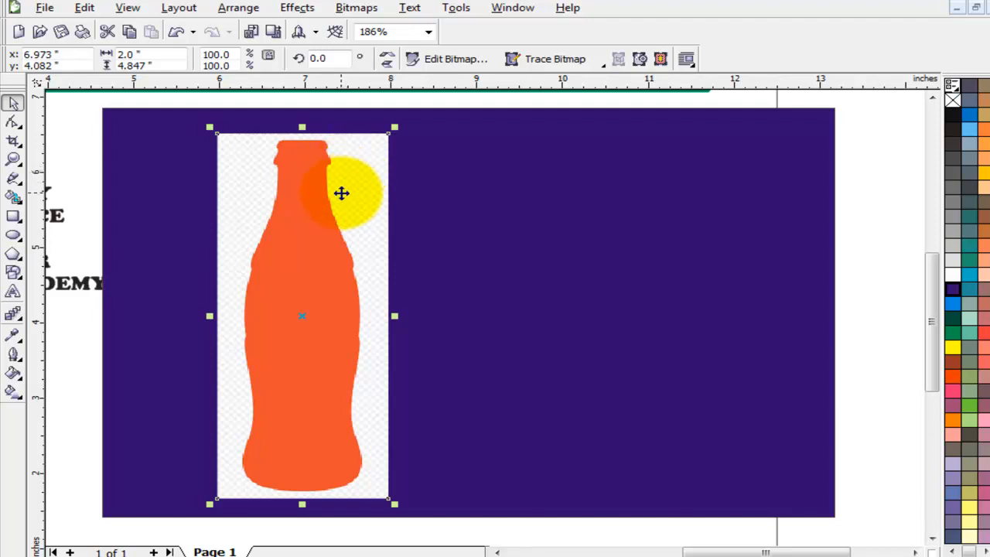
Trace the bottle bitmap as Clipart with PowerTRACE and delete the original picture.
left_click(600, 65)
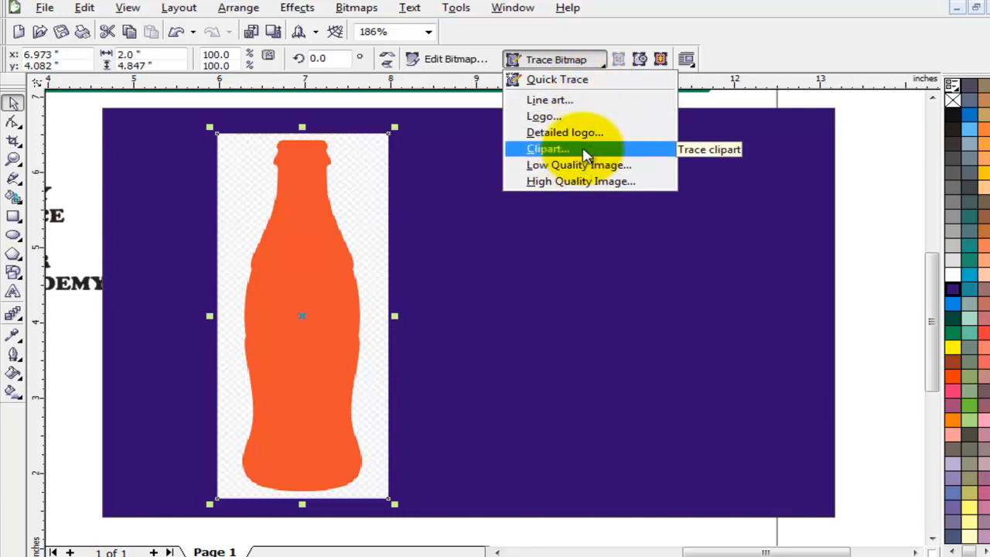
left_click(584, 152)
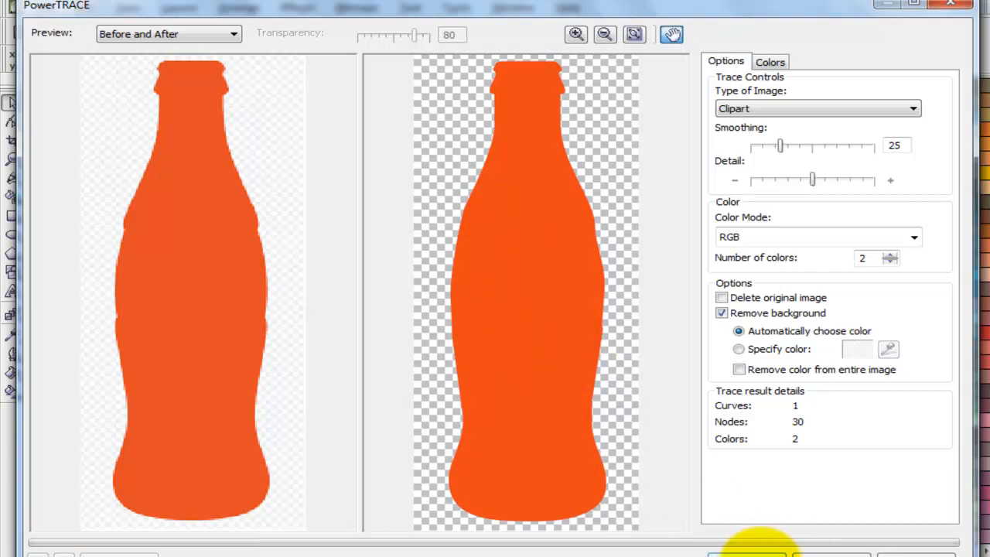
left_click(750, 552)
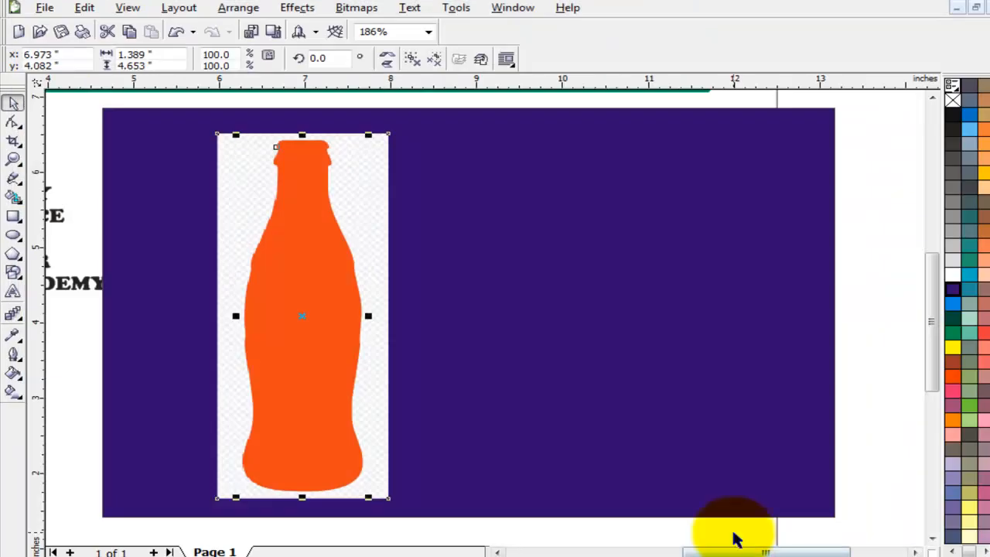
left_click_drag(298, 282, 576, 285)
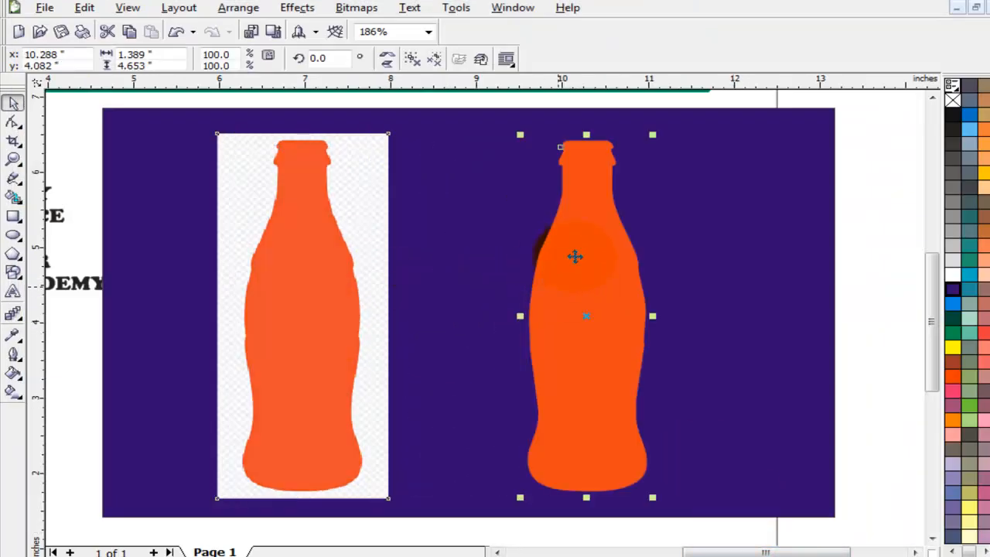
left_click(309, 255)
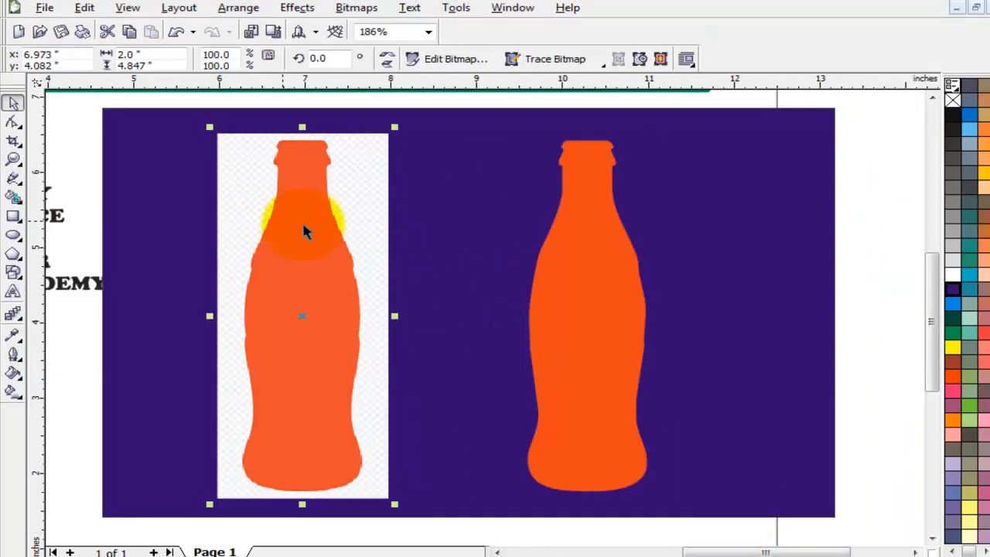
key("Delete")
key("Delete")
left_click_drag(630, 250, 543, 248)
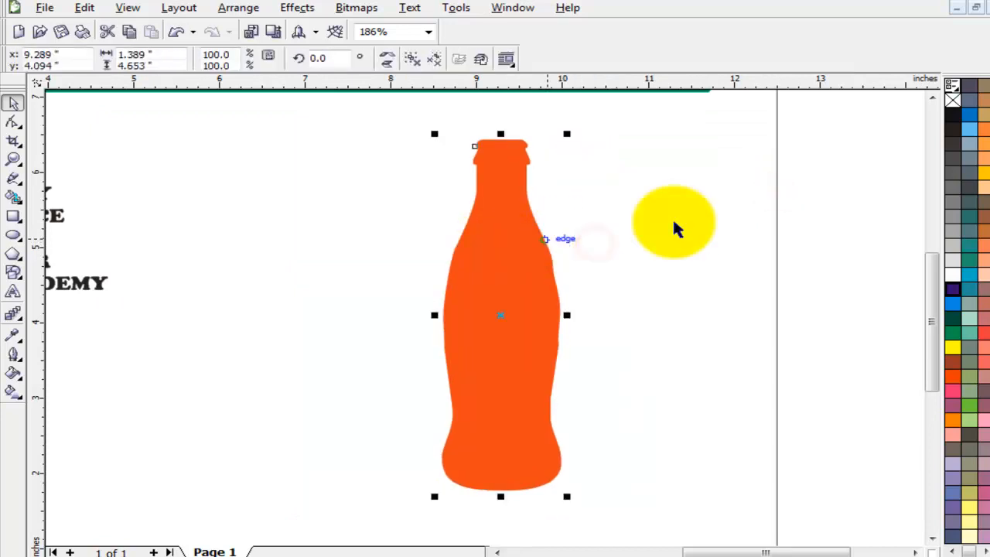
Fill the traced bottle solid black and move it left beside the text.
left_click(957, 110)
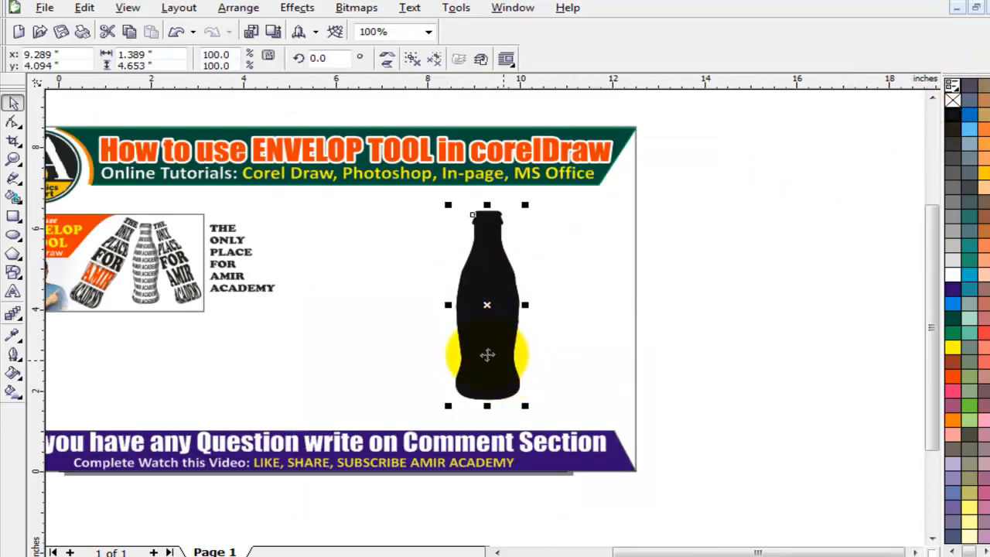
scroll(607, 313, "up", 1)
key("F4")
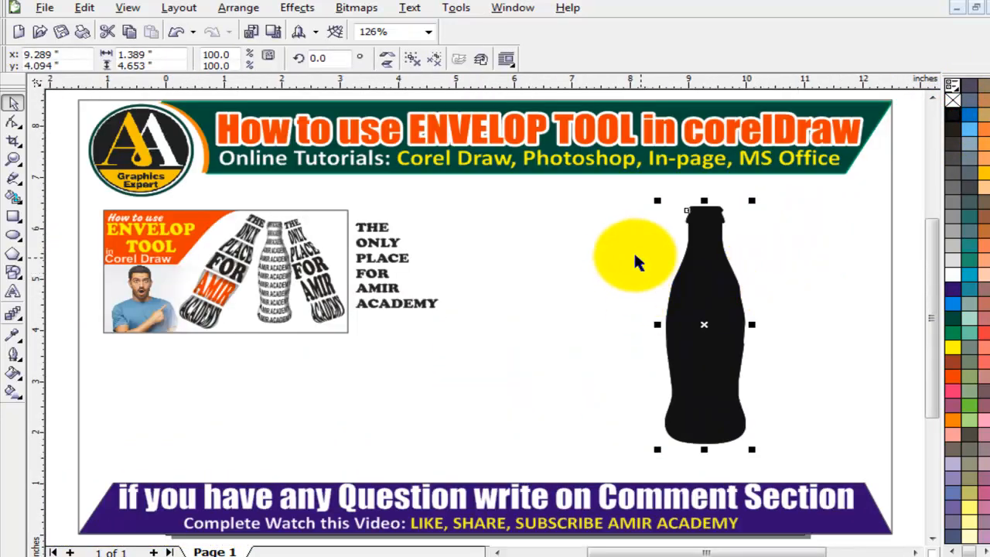
key("z")
left_click_drag(442, 188, 875, 465)
left_click(12, 102)
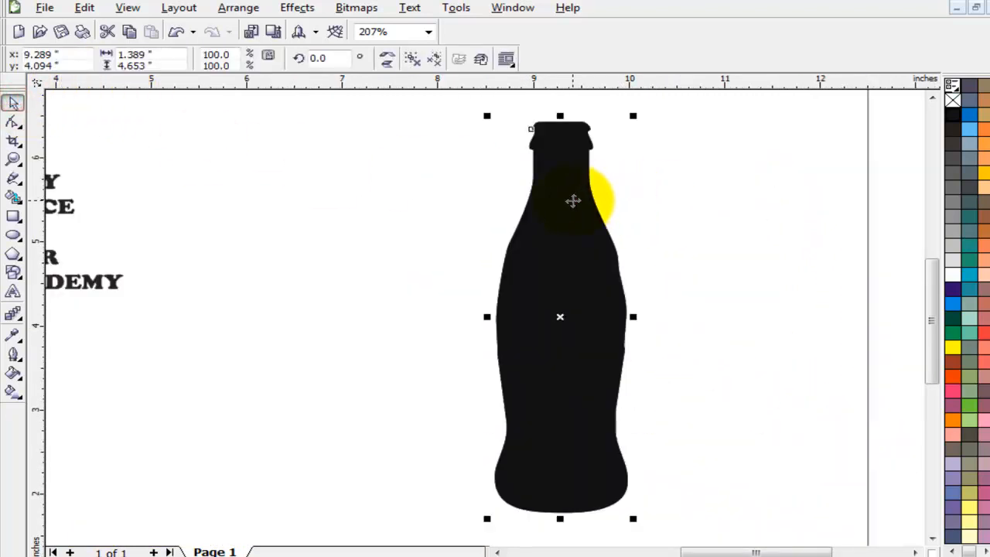
left_click_drag(572, 201, 361, 200)
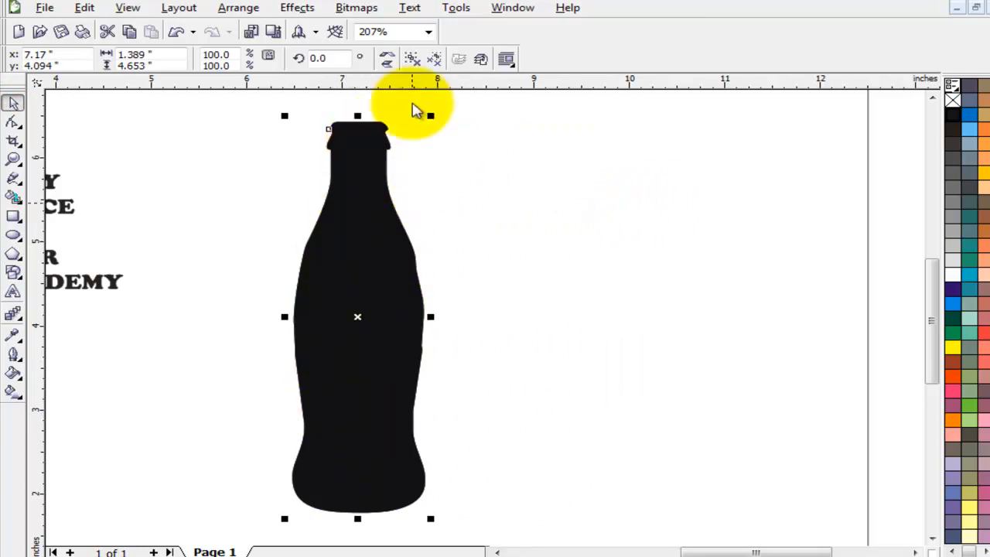
Inspect the bottle outline's nodes with the Shape tool.
left_click(413, 58)
left_click(497, 185)
left_click(362, 163)
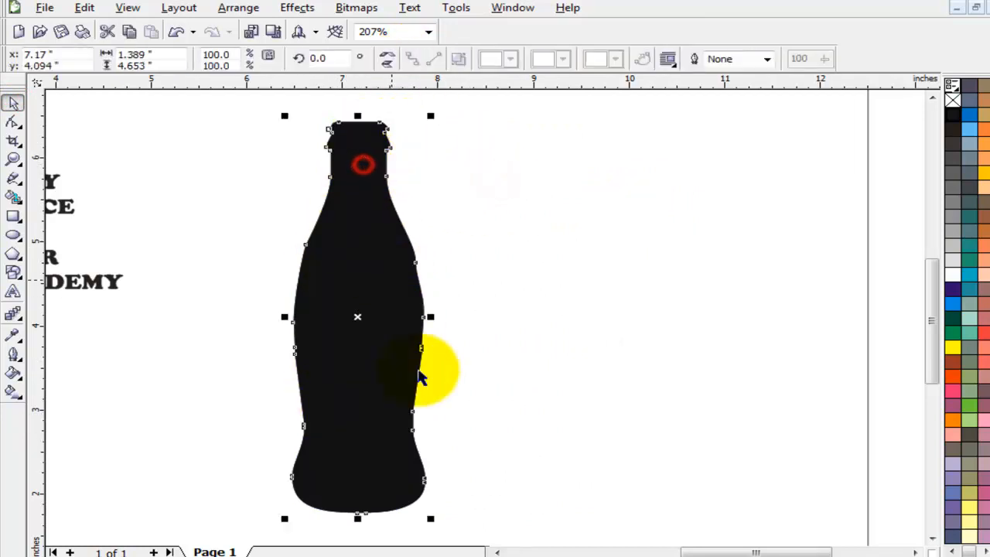
left_click(498, 552)
left_click(498, 552)
left_click(368, 315)
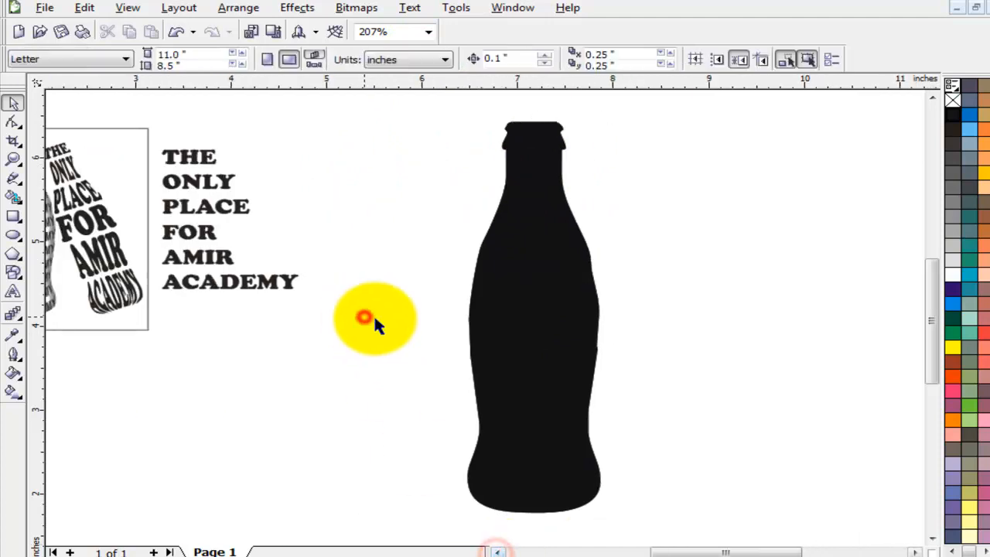
scroll(384, 323, "down", 1)
double_click(13, 178)
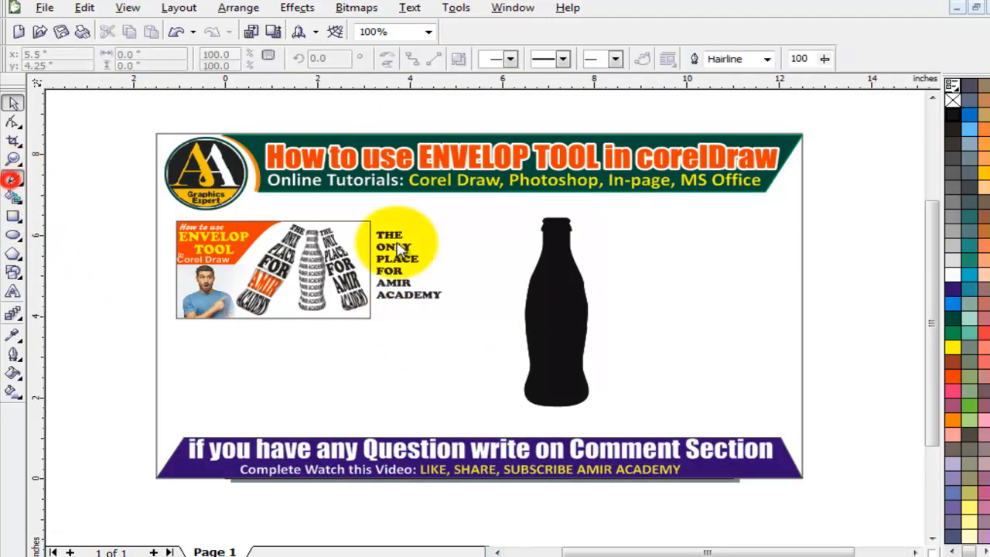
Draw a vertical line right of the bottle and give it a 4.0 pt outline.
left_click(762, 101)
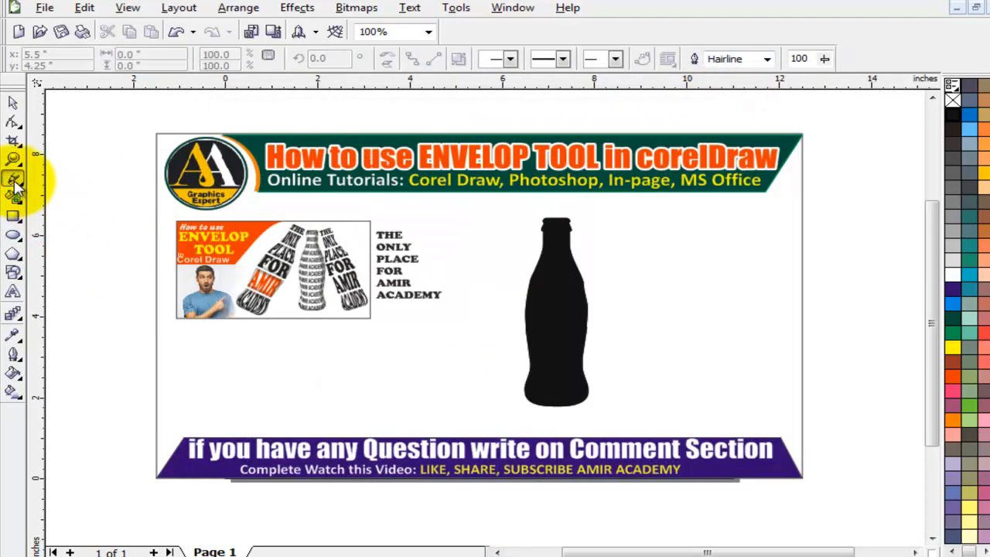
left_click(647, 188)
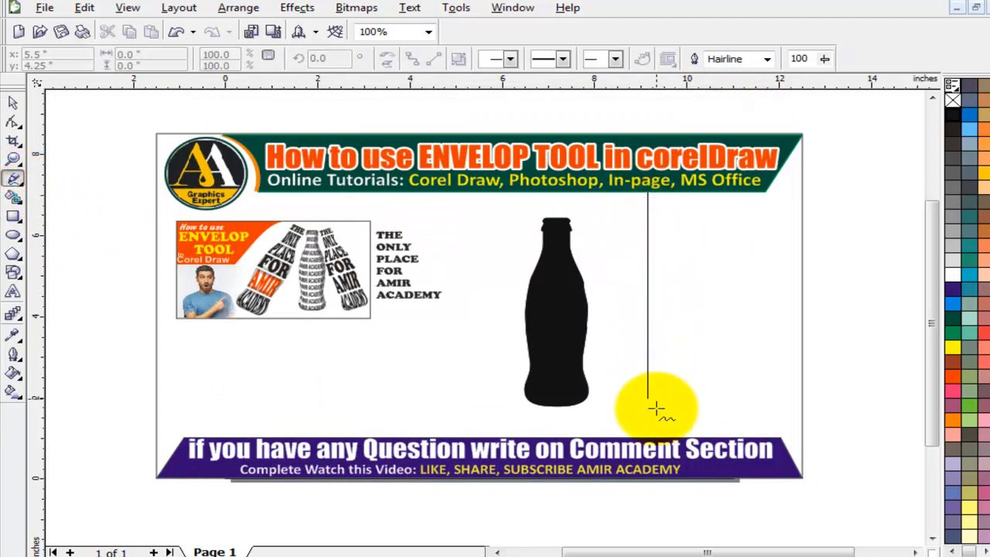
left_click(658, 438, "ctrl")
left_click(12, 101)
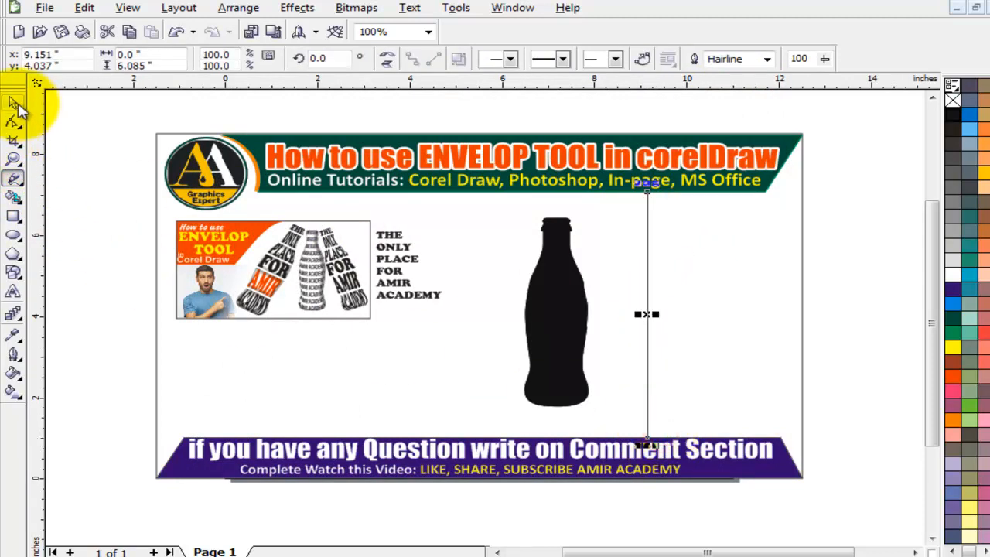
left_click(767, 60)
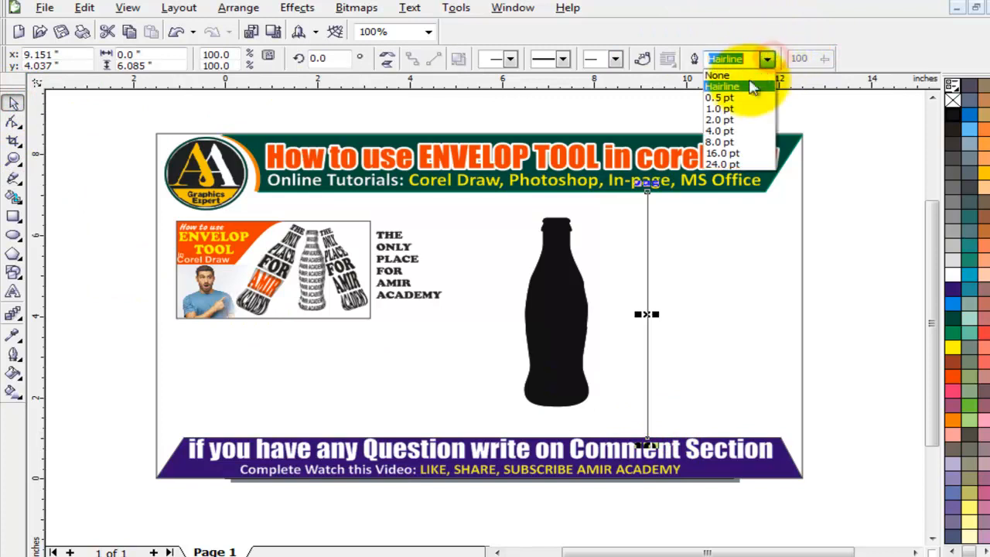
left_click(721, 108)
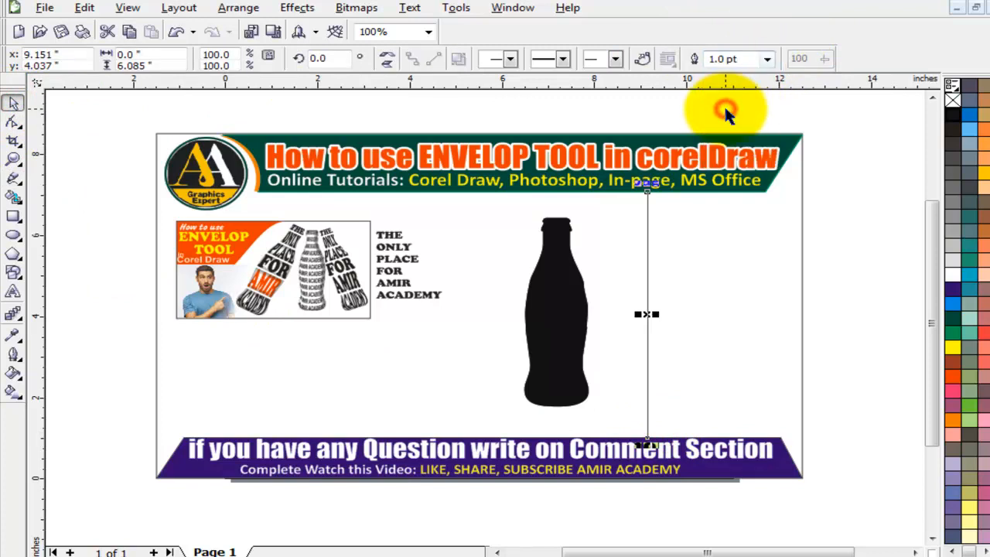
left_click(769, 62)
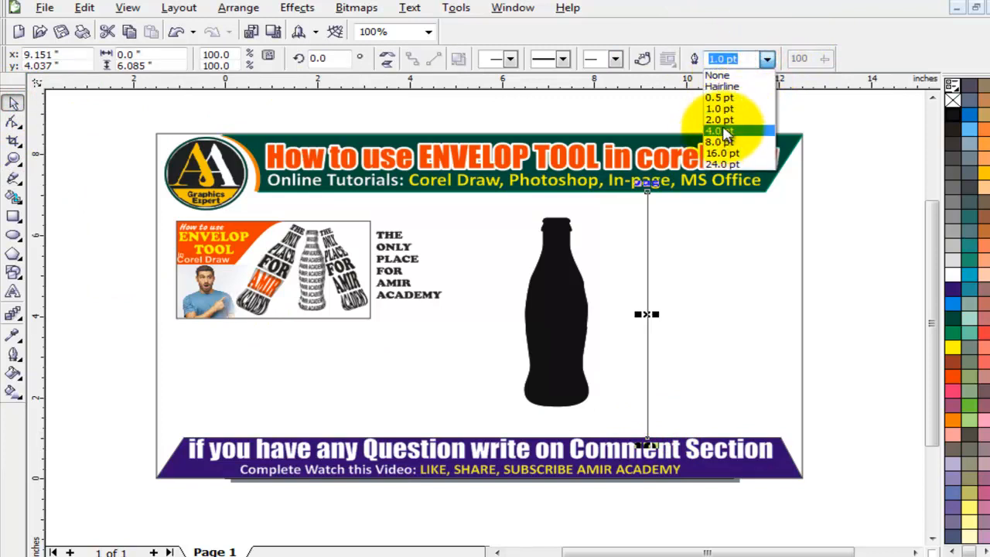
left_click(727, 127)
left_click(767, 59)
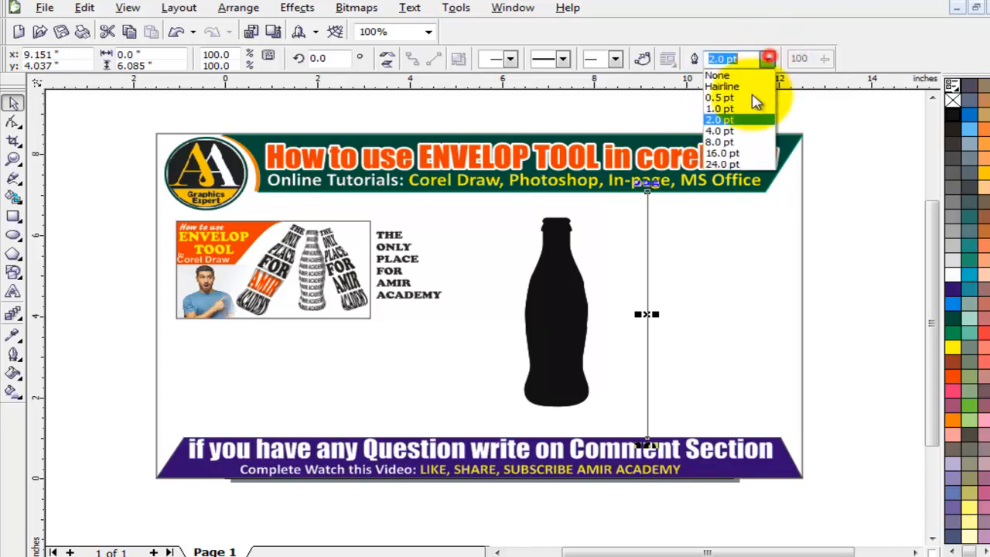
left_click(737, 139)
Check the bottle, then select the vertical line again.
scroll(595, 314, "up", 1)
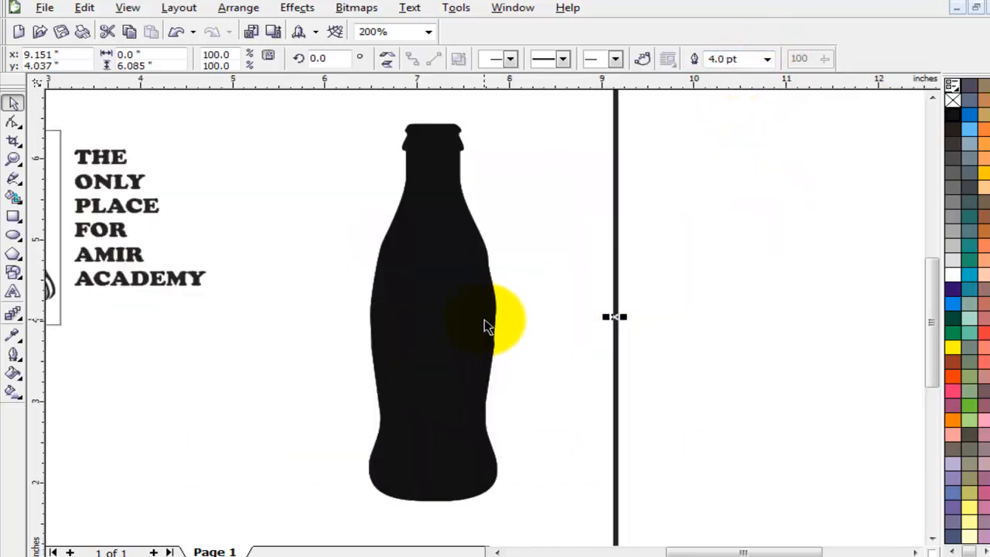
left_click(428, 253)
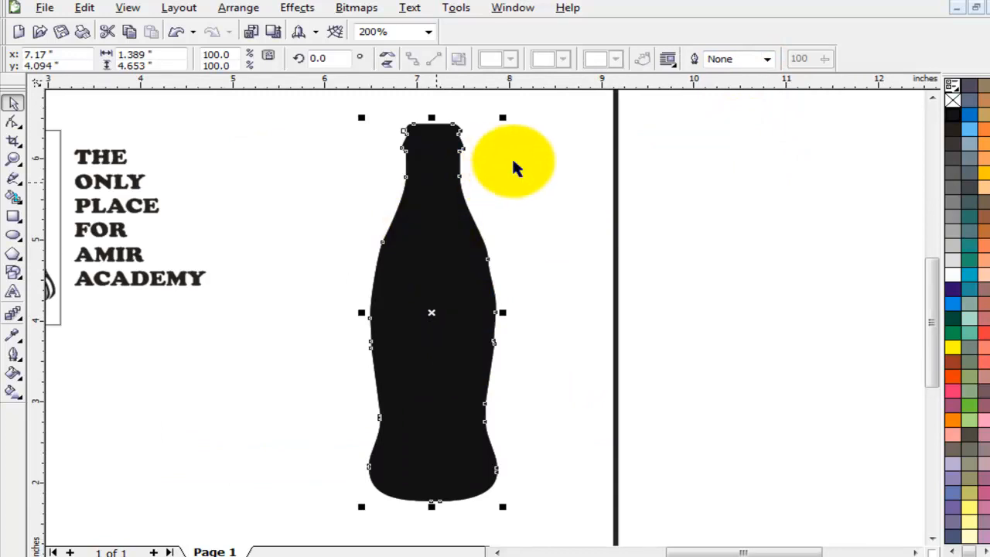
left_click(397, 190)
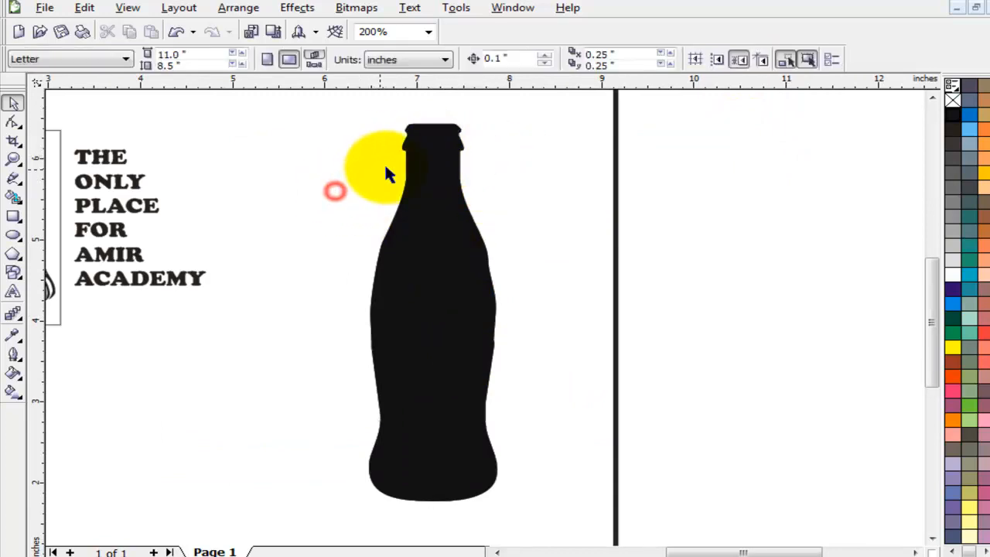
scroll(419, 166, "up", 2)
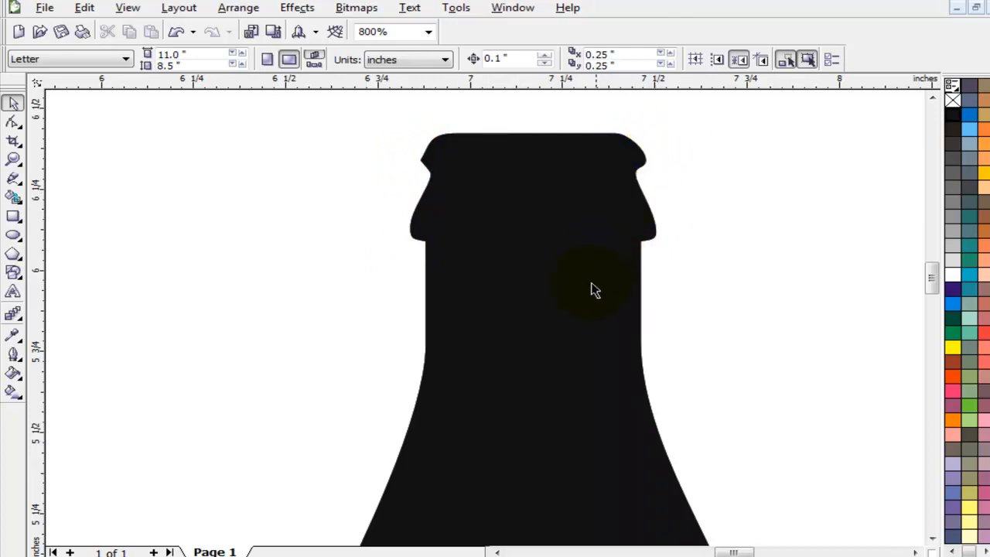
scroll(595, 290, "down", 3)
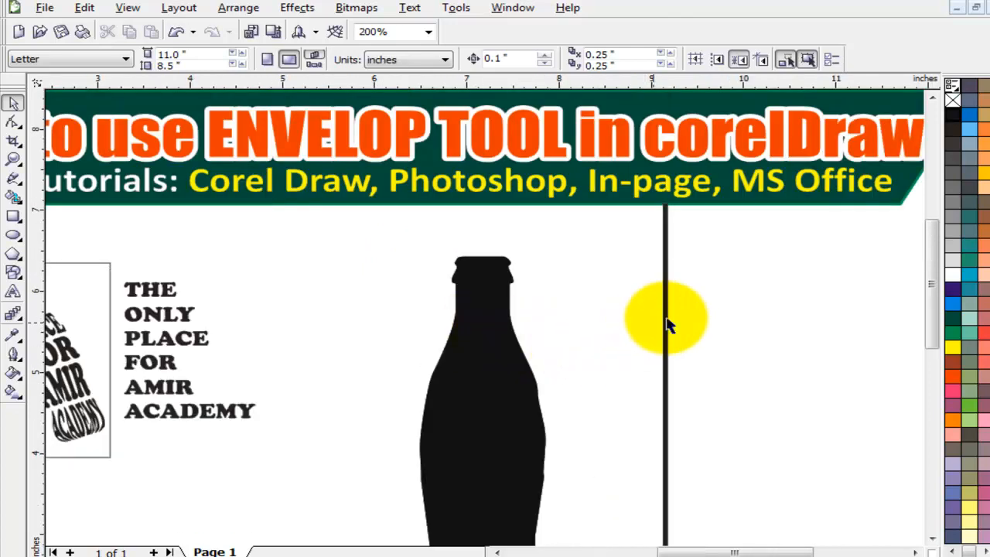
left_click(667, 318)
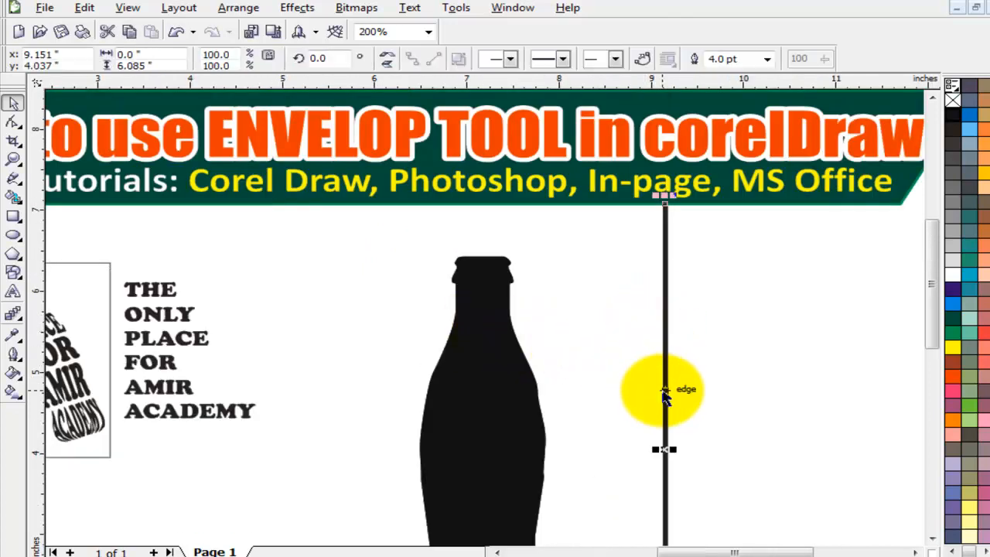
Centre the vertical line horizontally on the bottle.
left_click(497, 368, "shift")
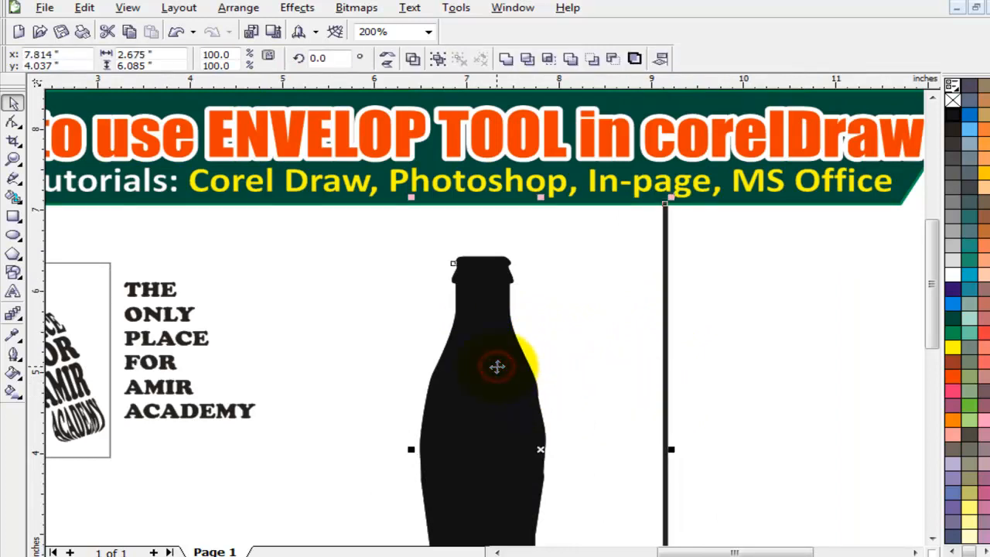
key("c")
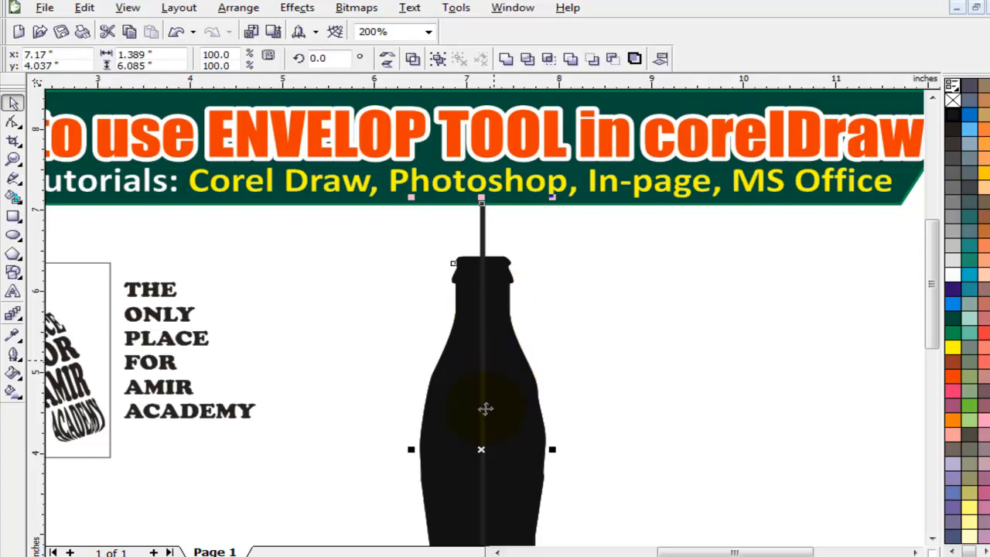
scroll(481, 418, "down", 1)
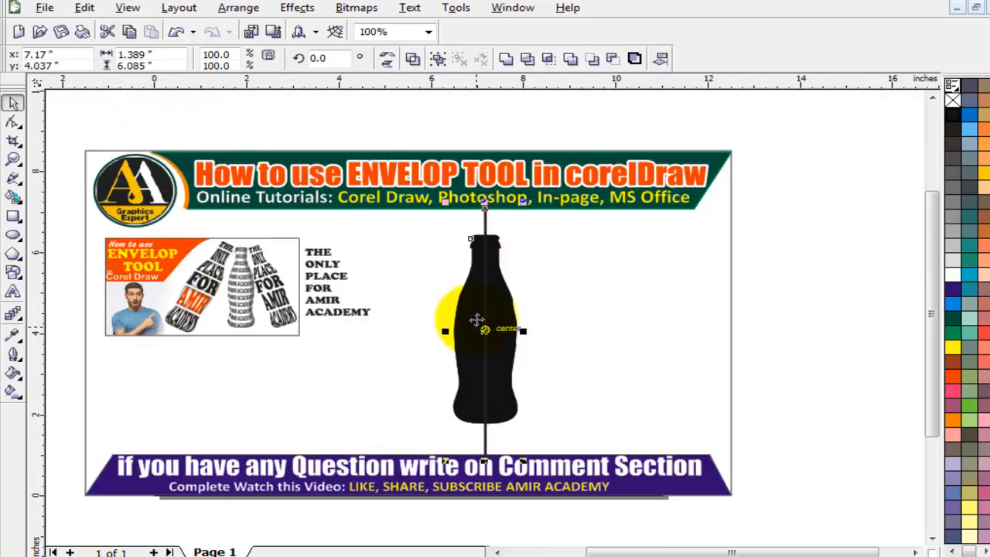
Subtract the line from the bottle with Back Minus Front, slicing it down the middle.
key("z")
left_click_drag(387, 209, 619, 464)
left_click(13, 101)
left_click(612, 225)
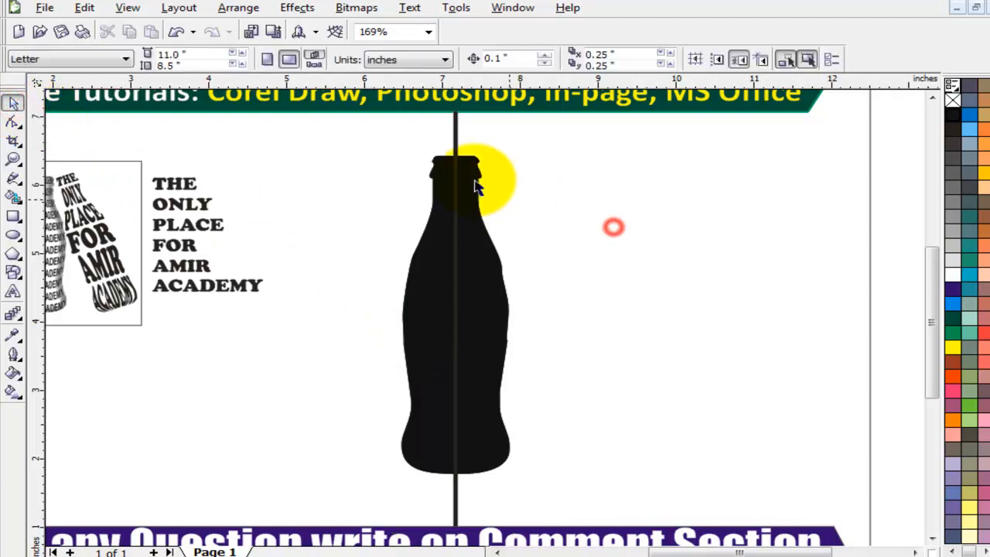
left_click(457, 138)
left_click(499, 318, "shift")
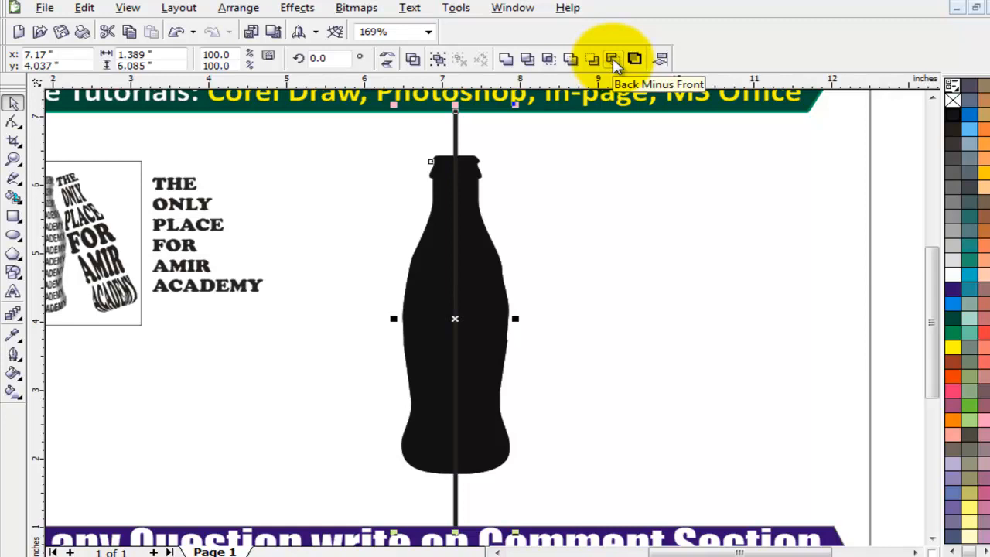
left_click(614, 61)
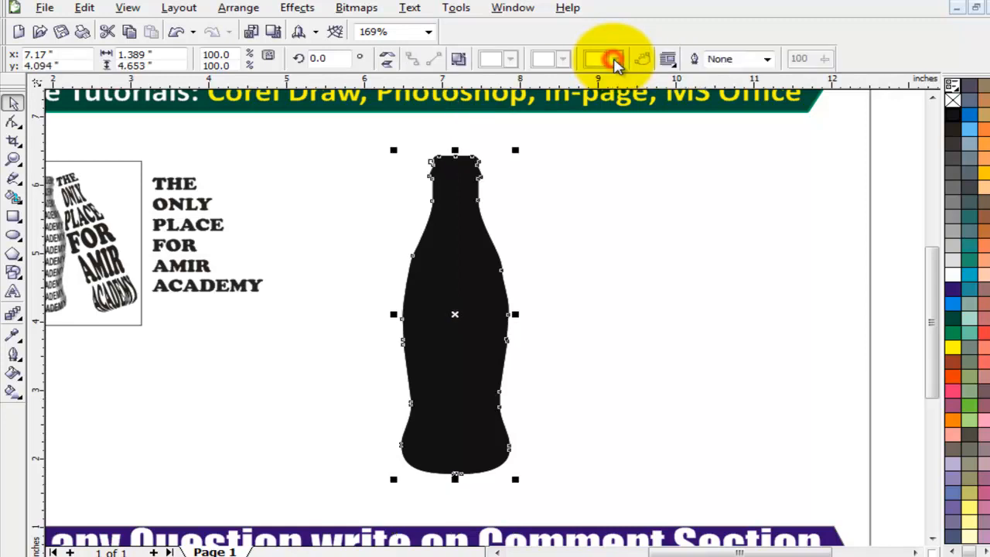
Break the sliced bottle apart into two separate halves.
left_click(580, 243)
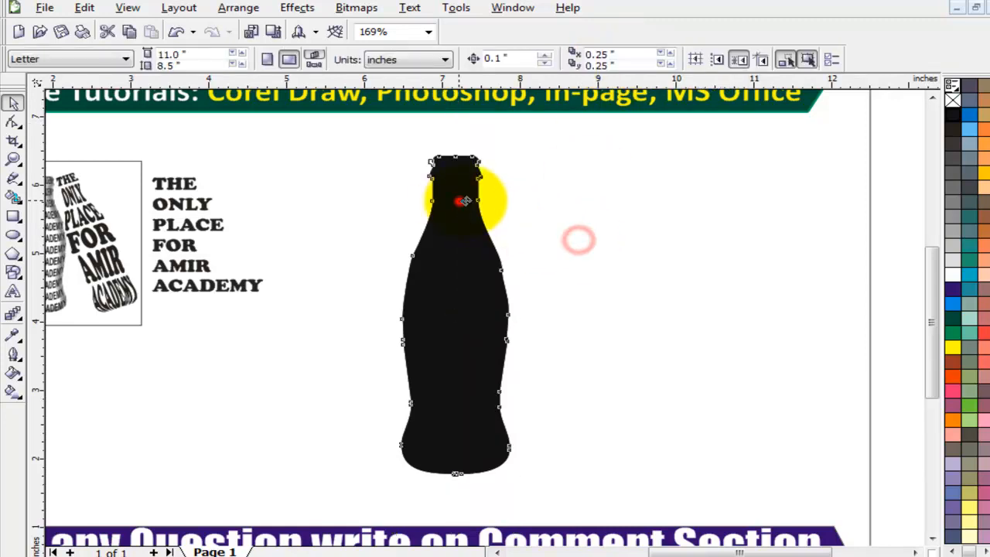
left_click_drag(455, 203, 466, 200)
key("ctrl+z")
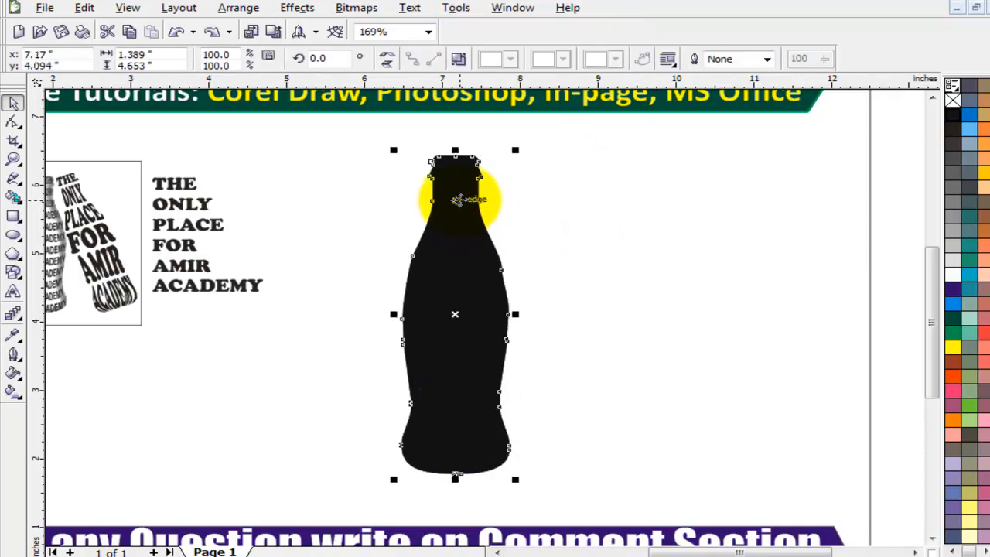
right_click(457, 199)
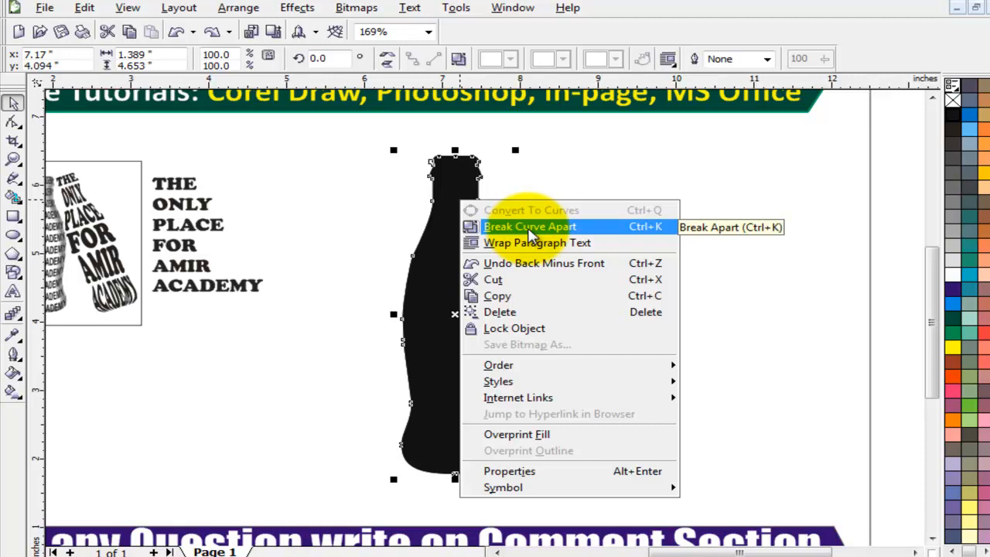
left_click(531, 229)
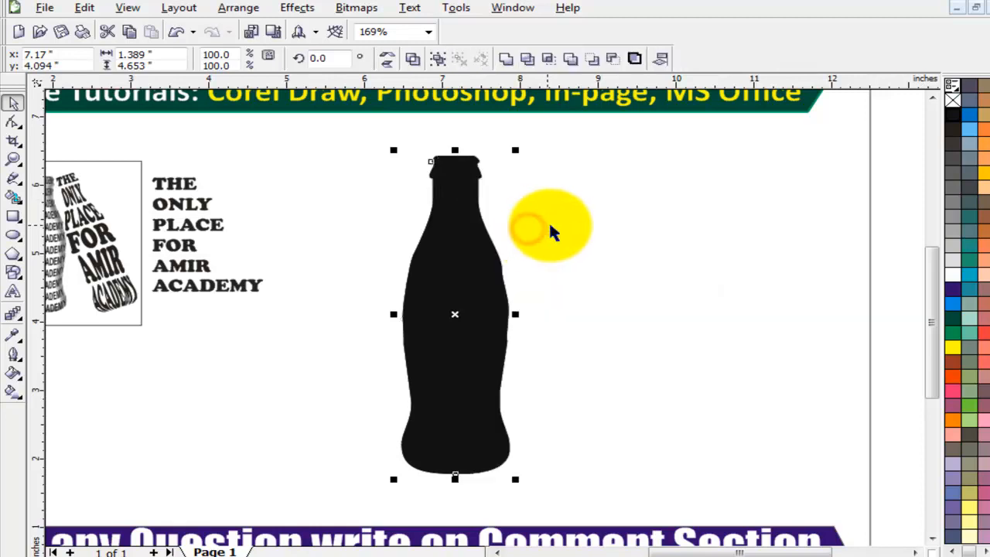
Move the right half away to the right and delete the left half.
left_click(563, 229)
left_click_drag(485, 287, 628, 311)
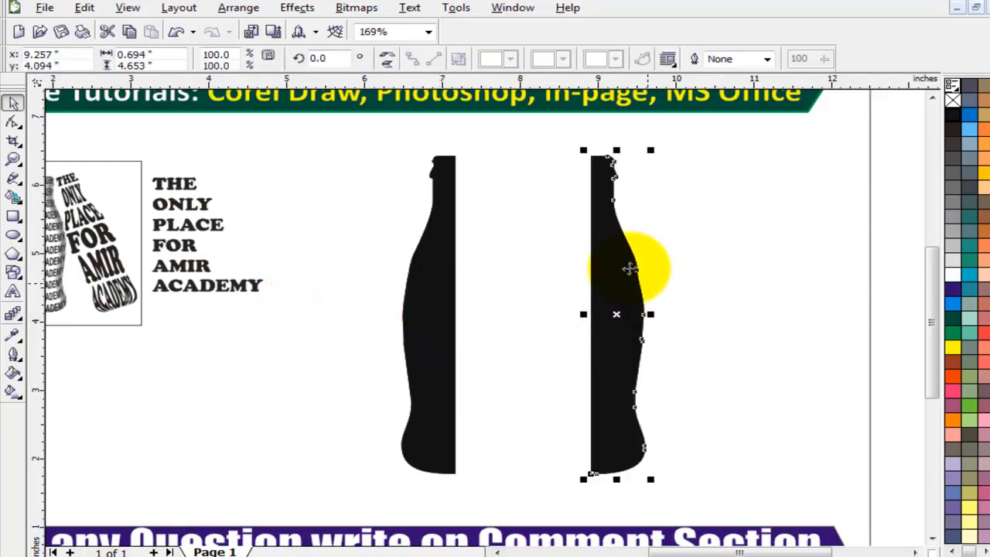
left_click_drag(623, 269, 726, 272)
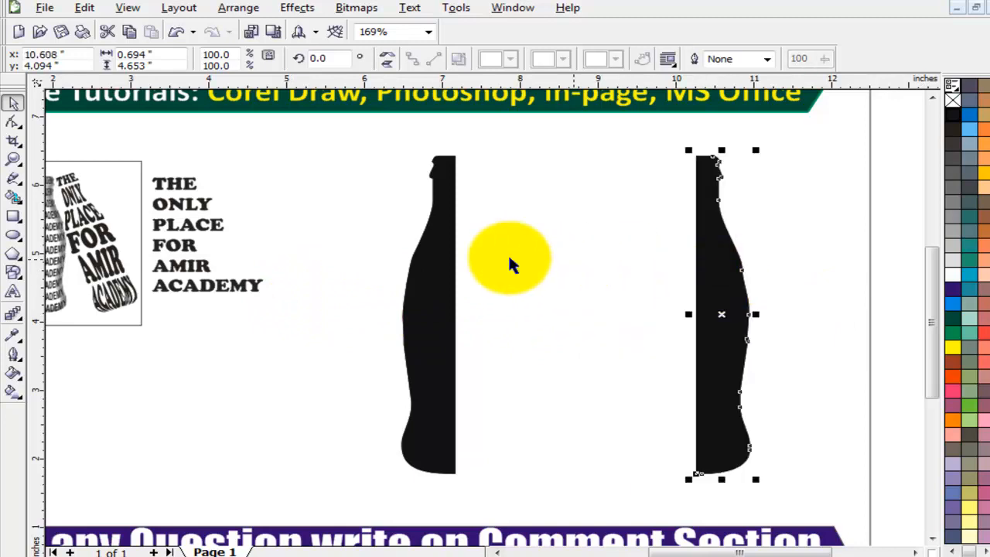
left_click(431, 282)
key("Delete")
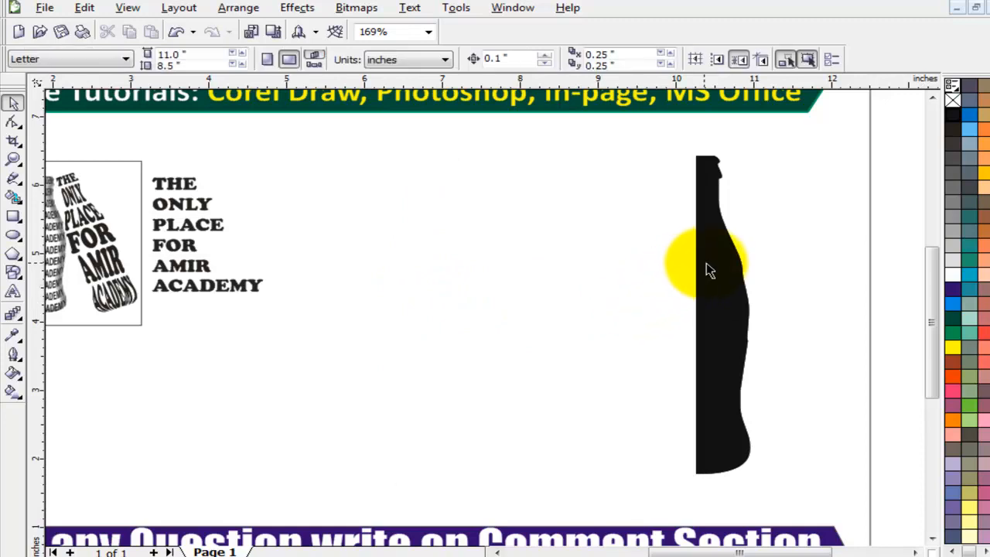
Mirror a copy of the bottle half and weld both halves into one bottle.
left_click(708, 270)
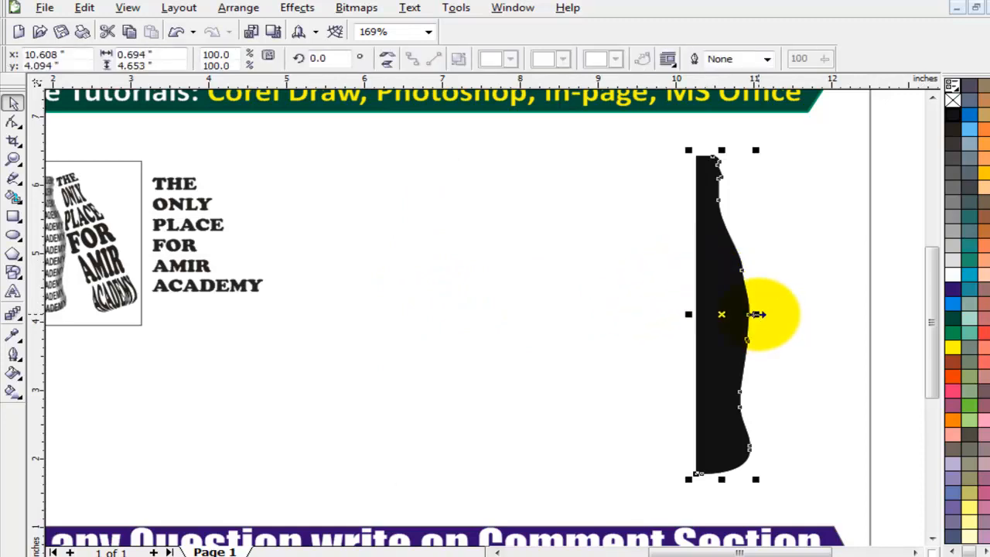
left_click_drag(757, 314, 684, 309)
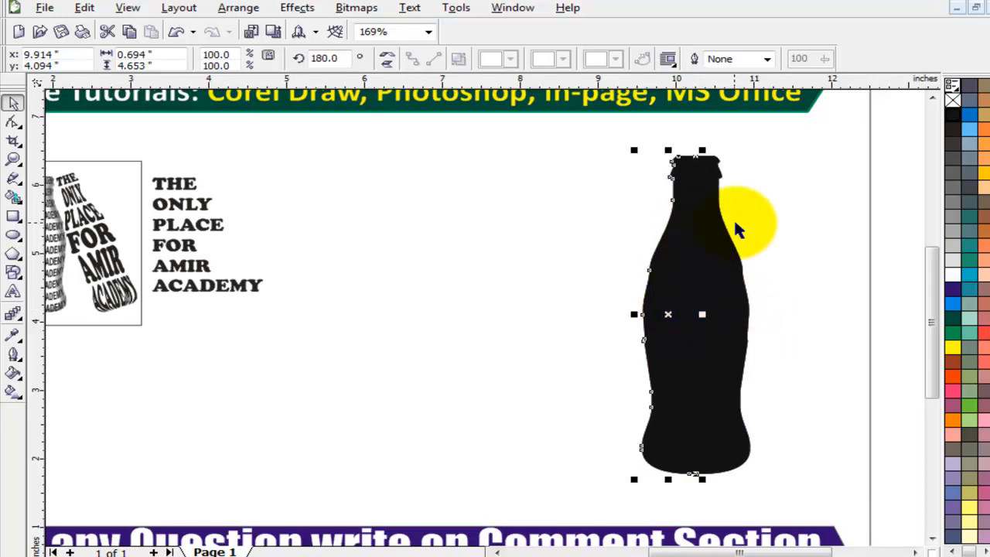
left_click_drag(798, 125, 564, 506)
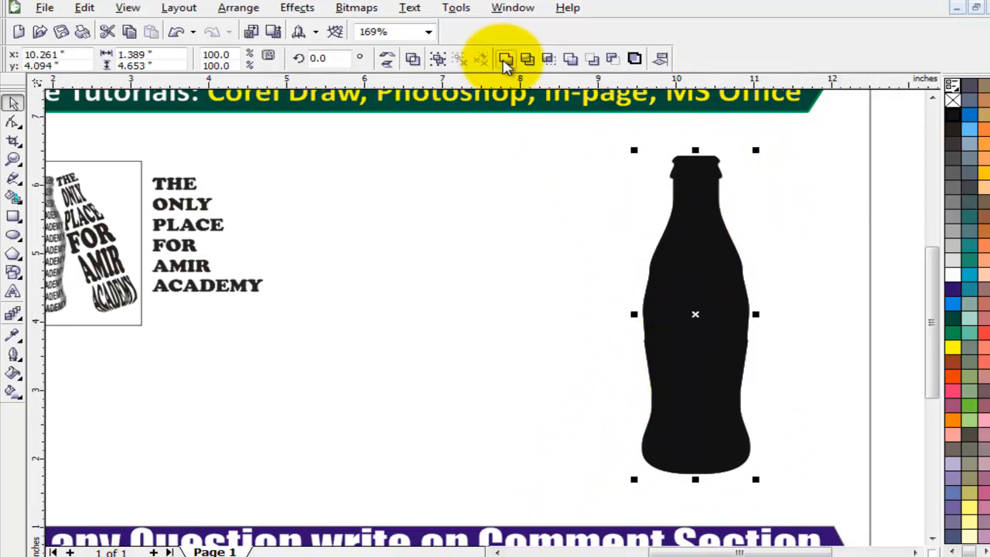
left_click(505, 59)
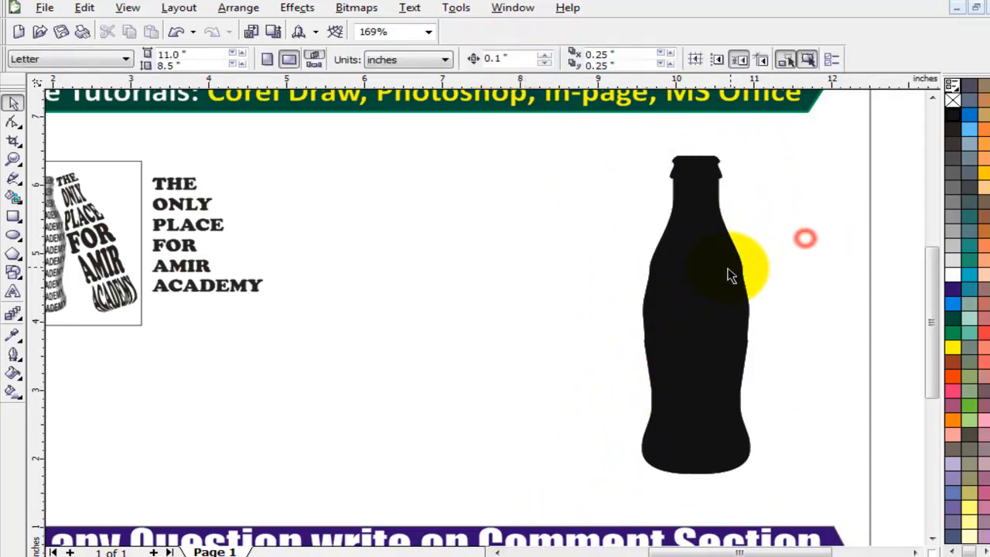
Duplicate the full bottle to the right, leaving two identical bottles.
left_click_drag(730, 270, 812, 254)
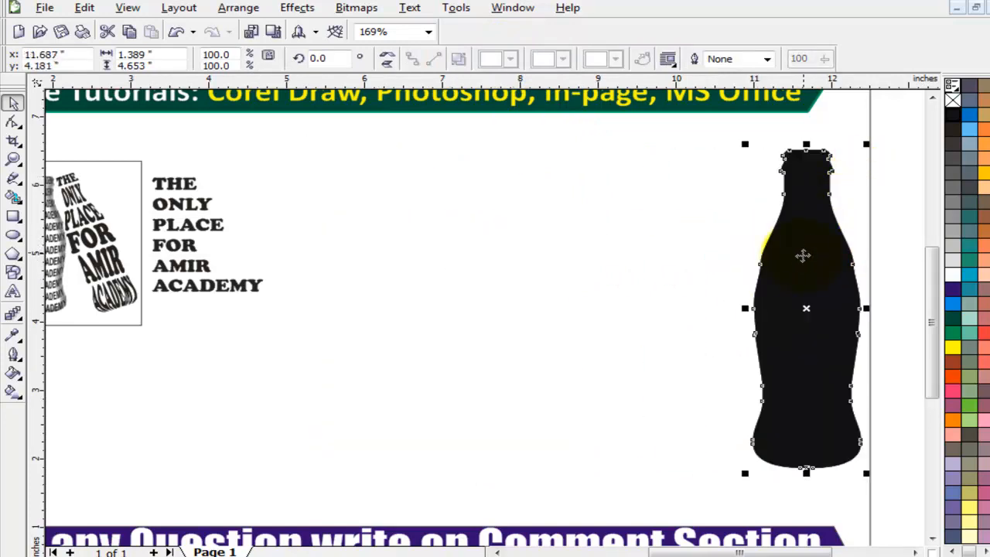
key("ctrl+z")
left_click_drag(361, 239, 776, 238)
left_click(685, 219)
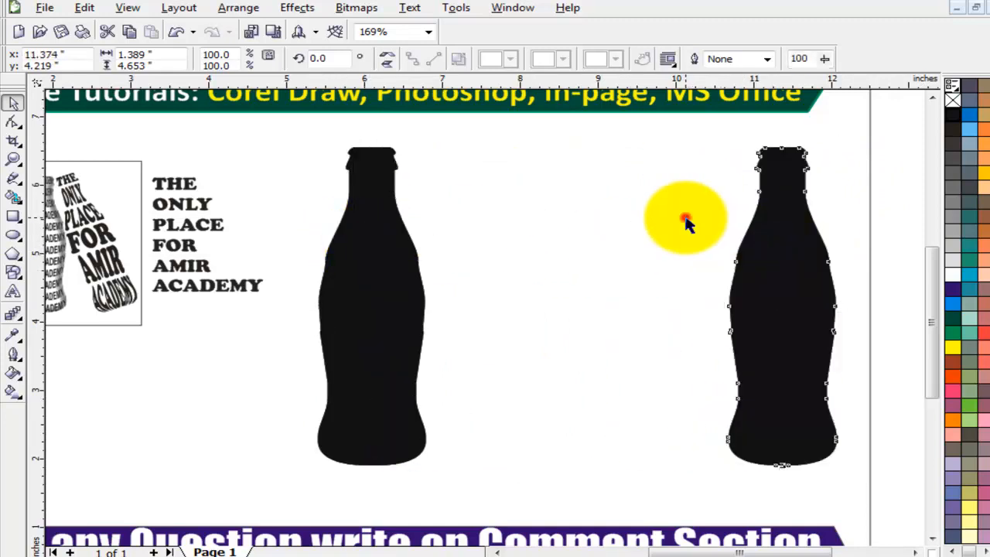
double_click(389, 246)
left_click(13, 103)
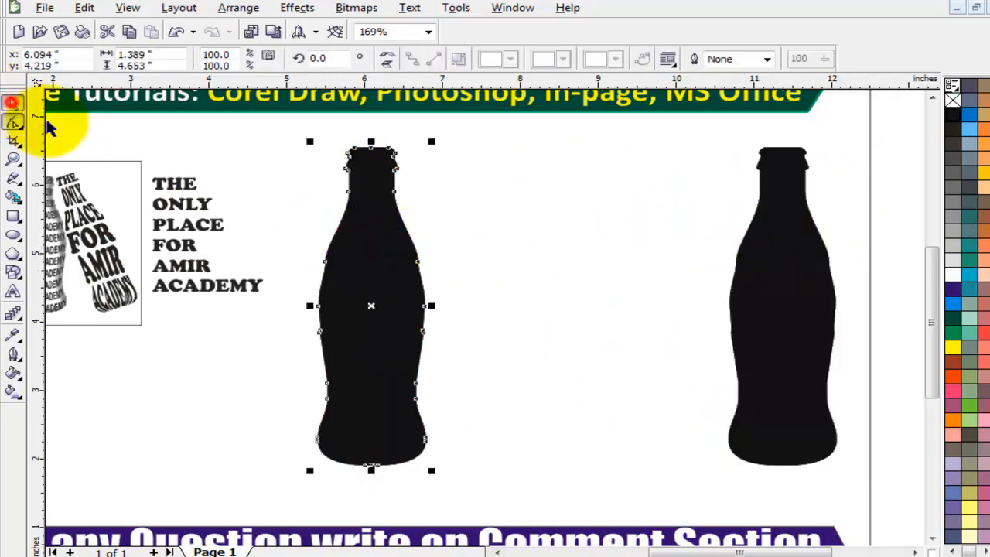
Nudge the left bottle right and draw a horizontal line across its neck.
left_click(473, 235)
left_click_drag(372, 237, 410, 235)
left_click(13, 178)
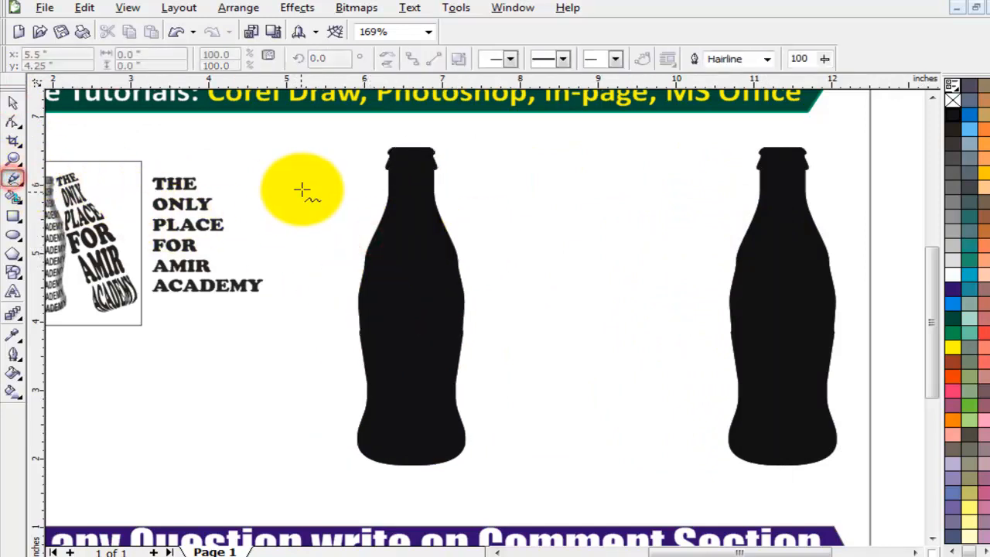
left_click(259, 167)
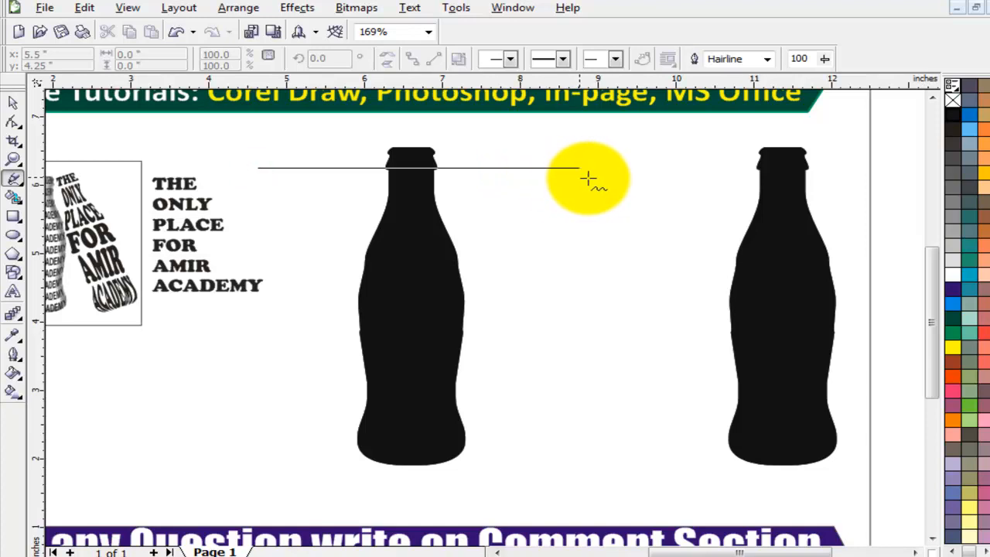
left_click(644, 167)
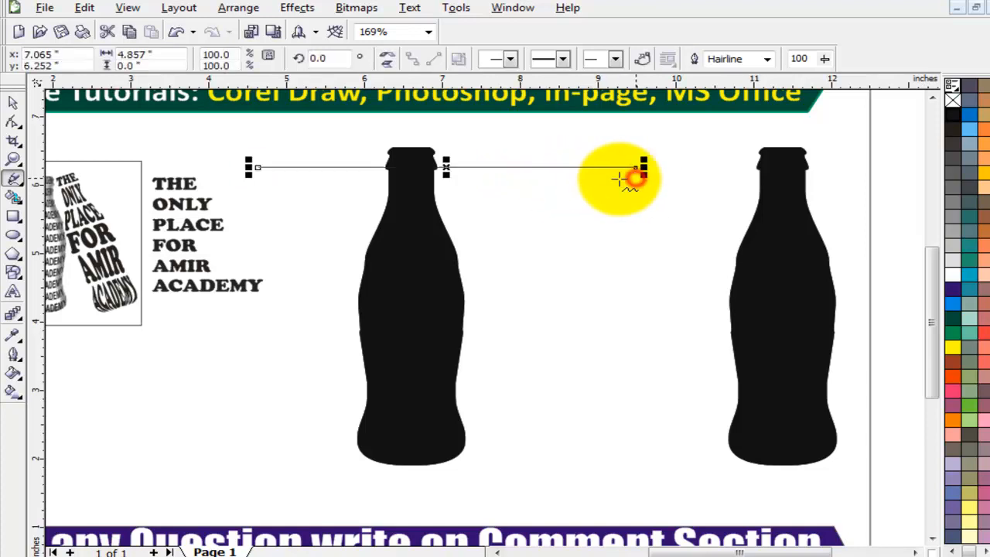
left_click(16, 107)
Check the line's nodes and move the line slightly down the neck.
scroll(446, 182, "up", 2)
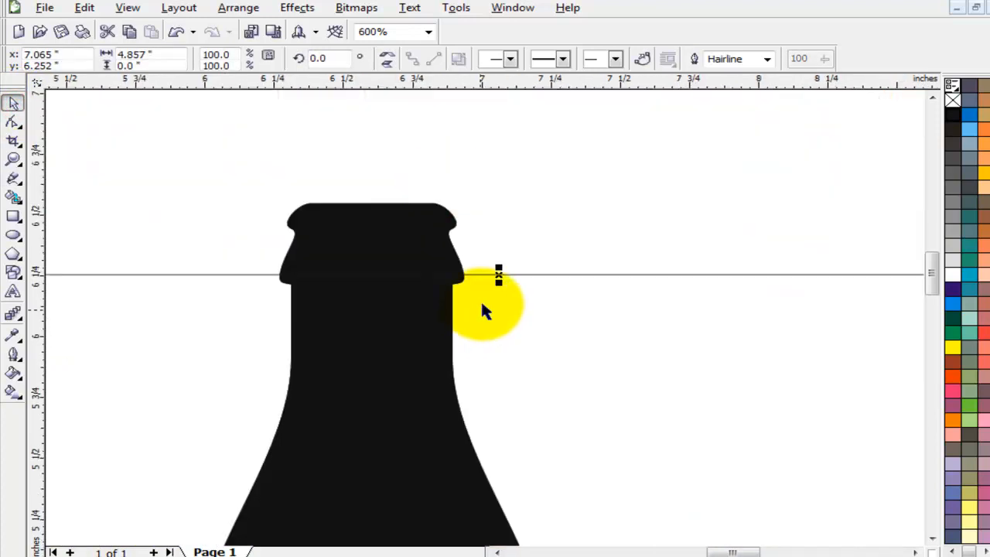
double_click(500, 274)
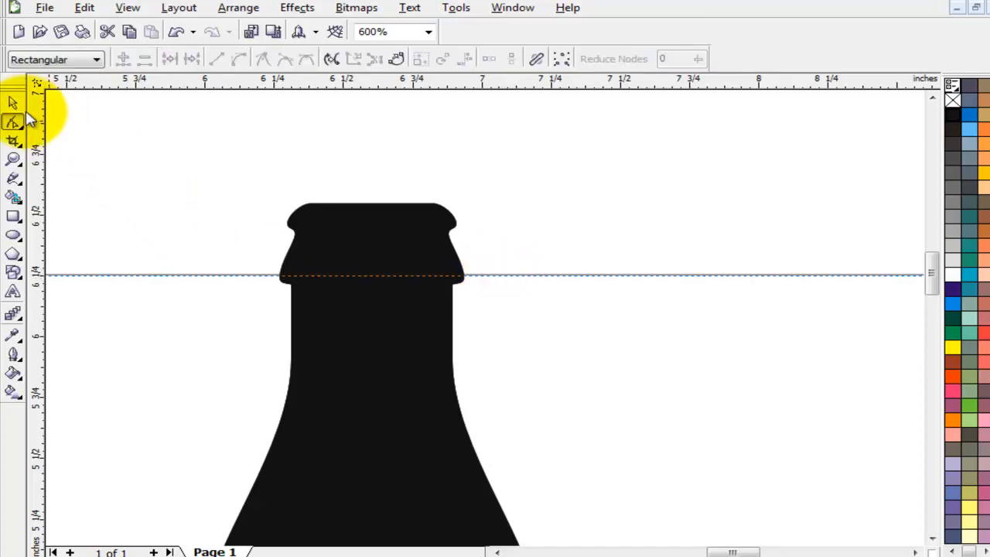
left_click(12, 101)
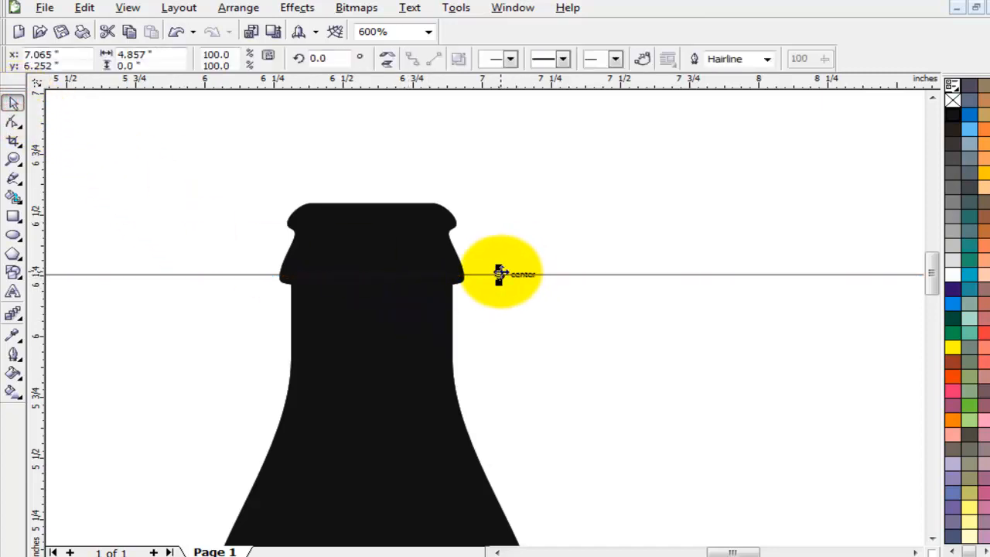
double_click(503, 275)
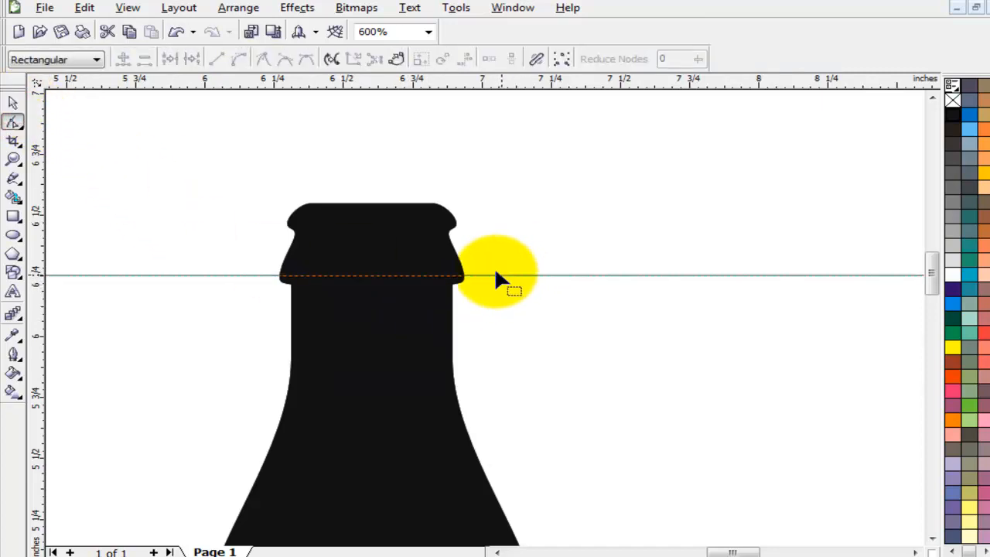
left_click(13, 101)
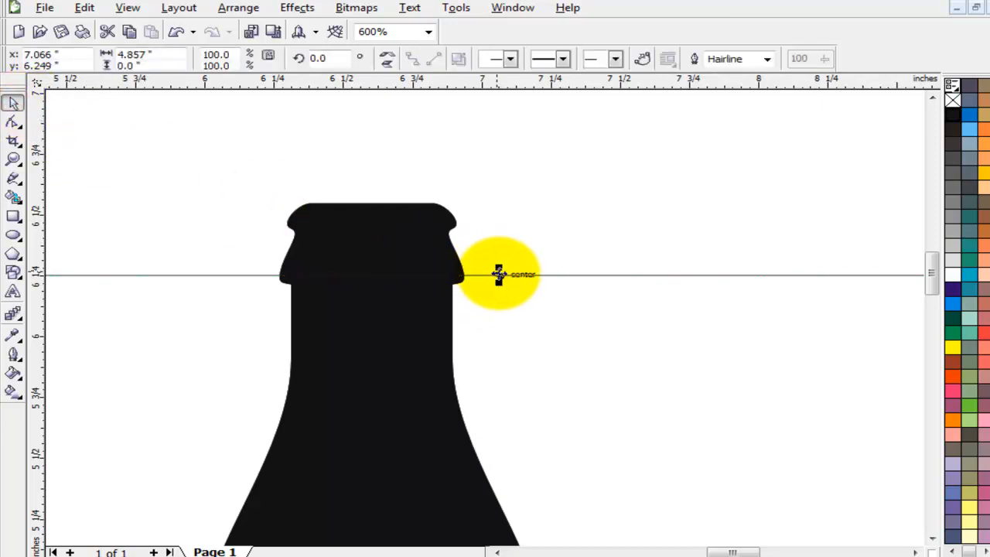
left_click_drag(500, 273, 502, 286)
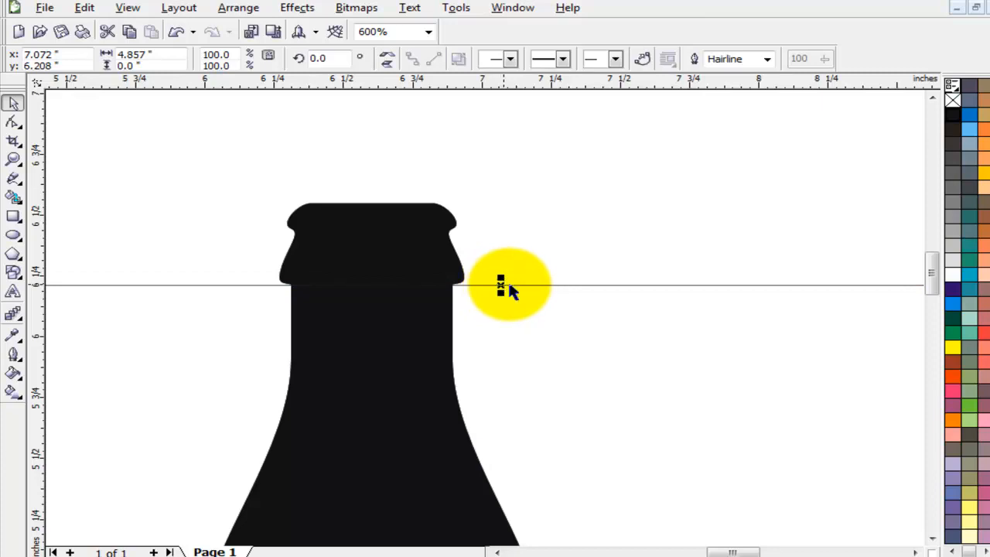
Set the line's outline width to 4.0 pt, trying 8.0 pt first.
left_click(767, 59)
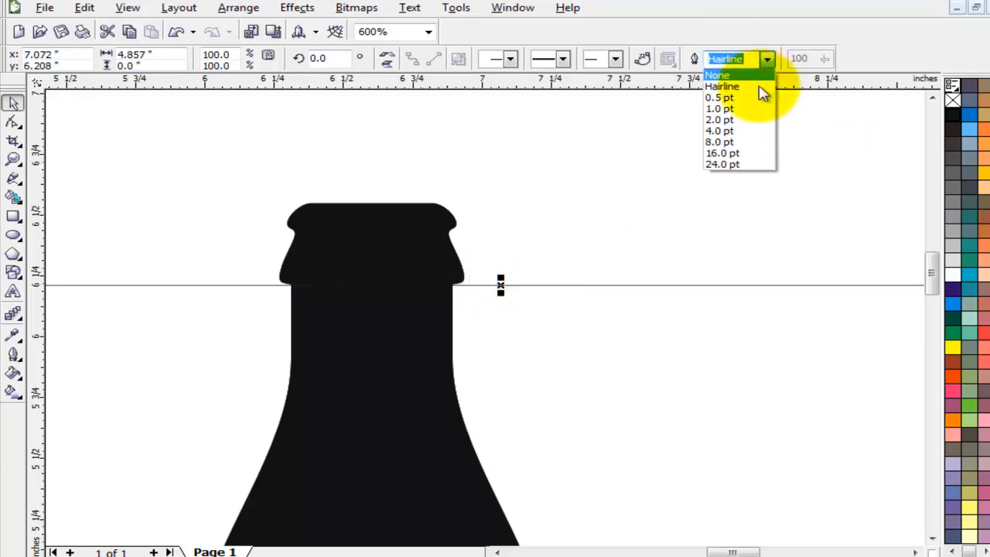
left_click(739, 142)
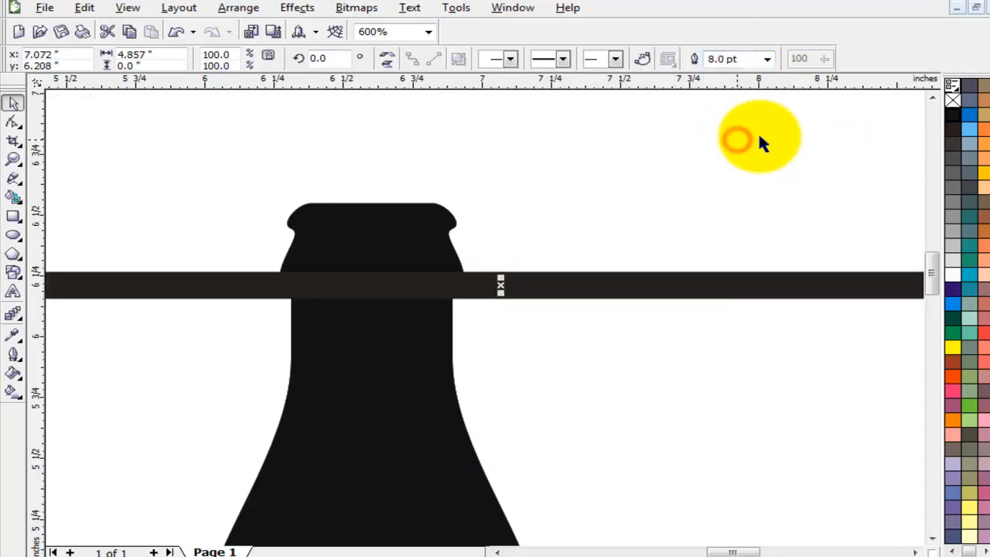
left_click(767, 60)
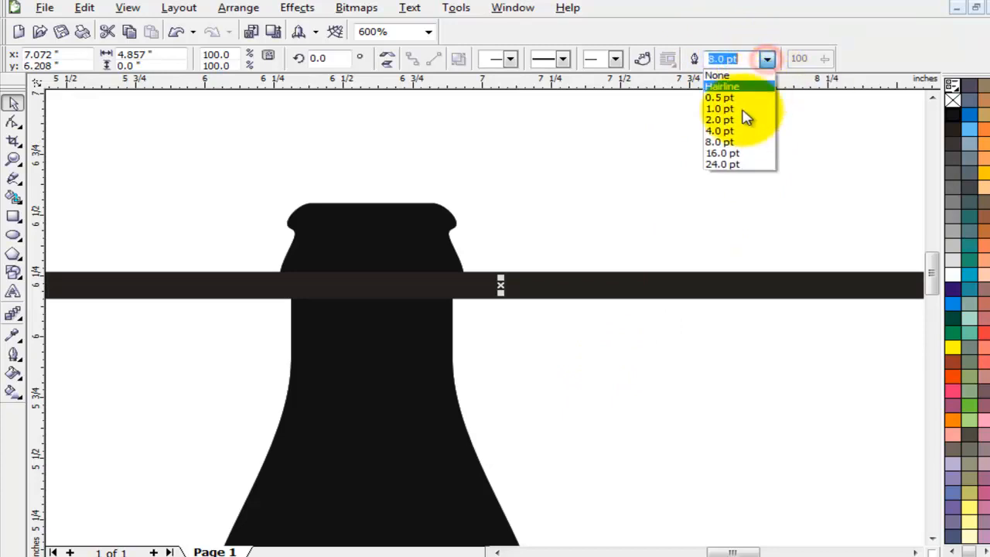
left_click(733, 129)
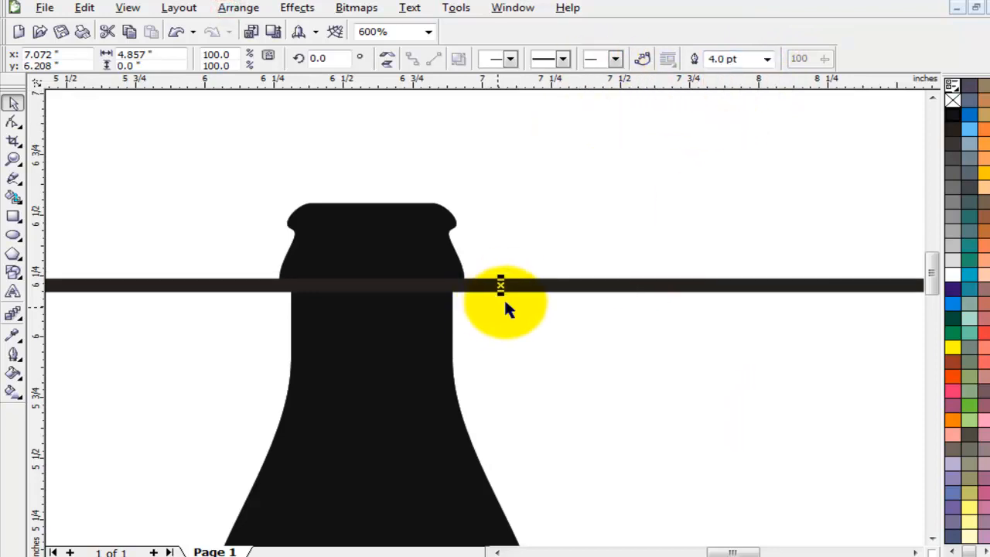
mouse_move(501, 286)
left_mouse_down()
mouse_move(478, 286)
mouse_move(521, 287)
mouse_move(501, 287)
left_mouse_up()
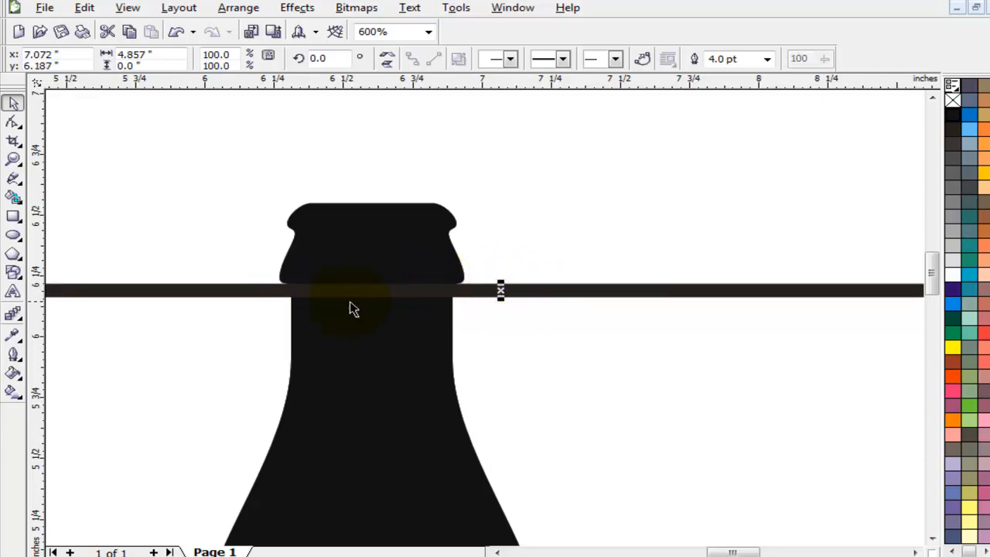
scroll(486, 325, "down", 2)
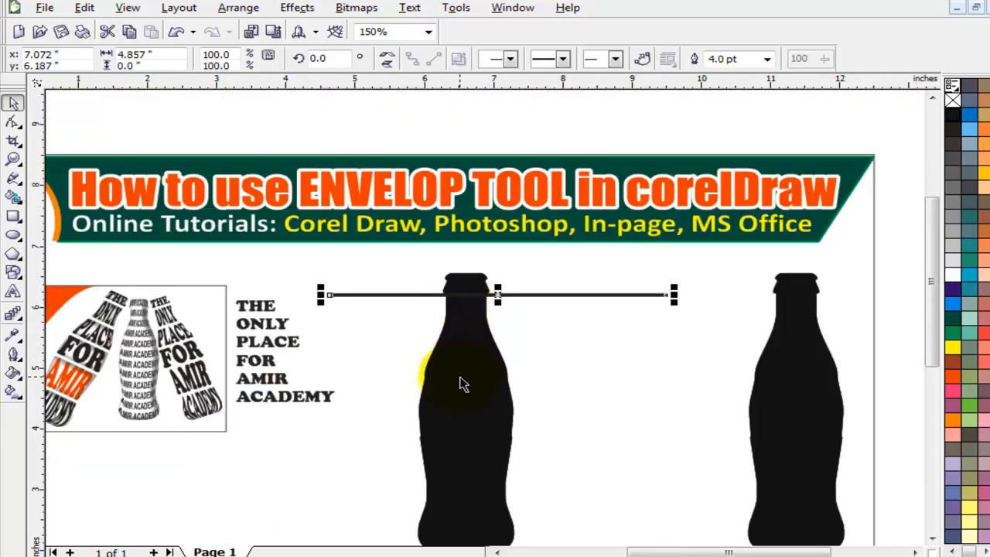
Centre the line on the bottle and duplicate it lower down the bottle body.
left_click(472, 374, "shift")
key("c")
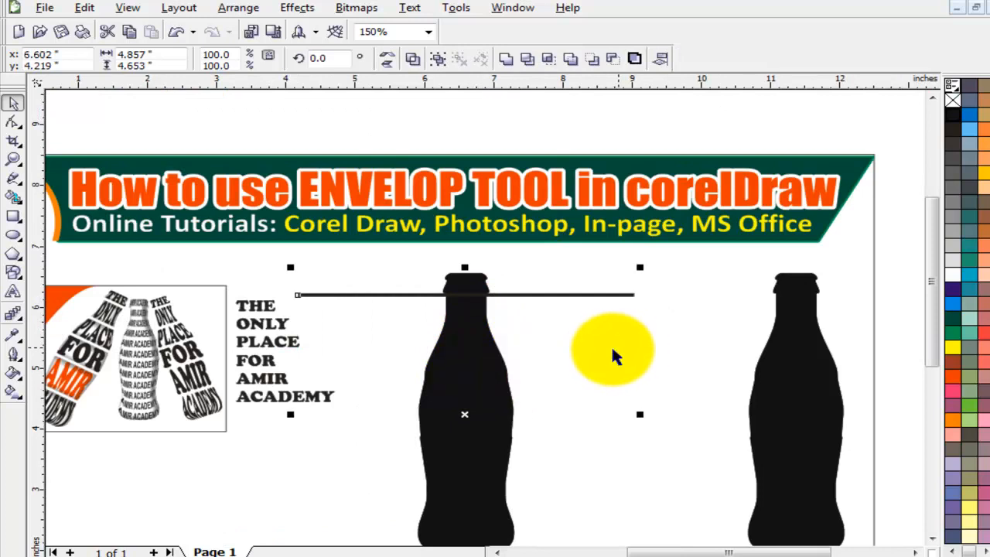
left_click(601, 355)
scroll(465, 347, "up", 1)
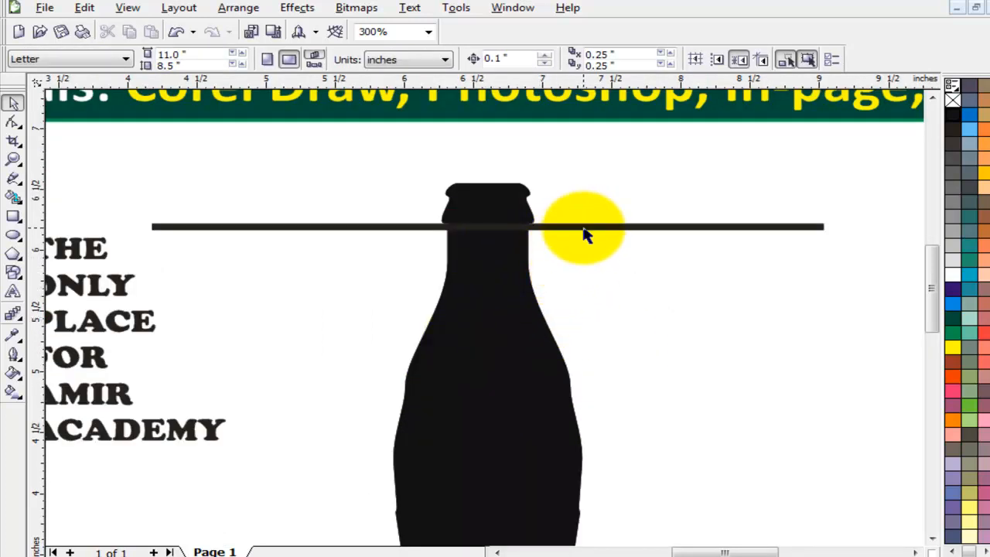
left_click_drag(584, 232, 574, 375)
right_click(575, 280)
left_click_drag(573, 376, 575, 384)
key("ctrl+z")
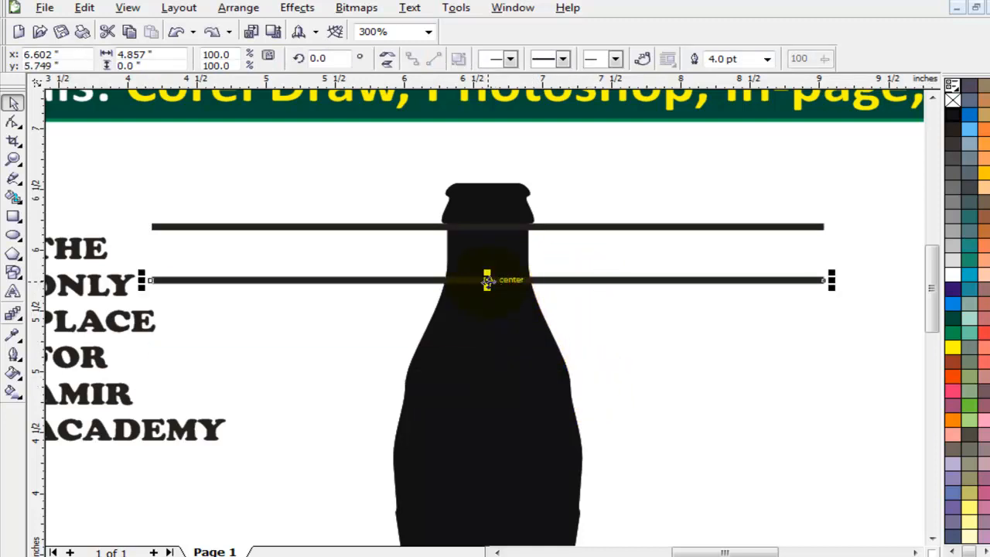
left_click_drag(487, 280, 488, 380)
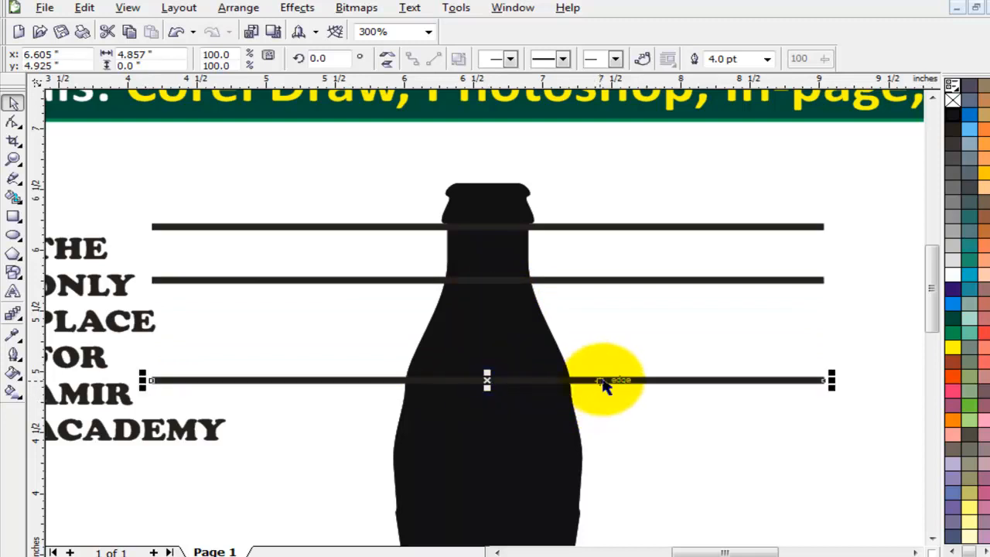
Space the three horizontal lines evenly apart vertically and group them.
left_click(815, 227, "shift")
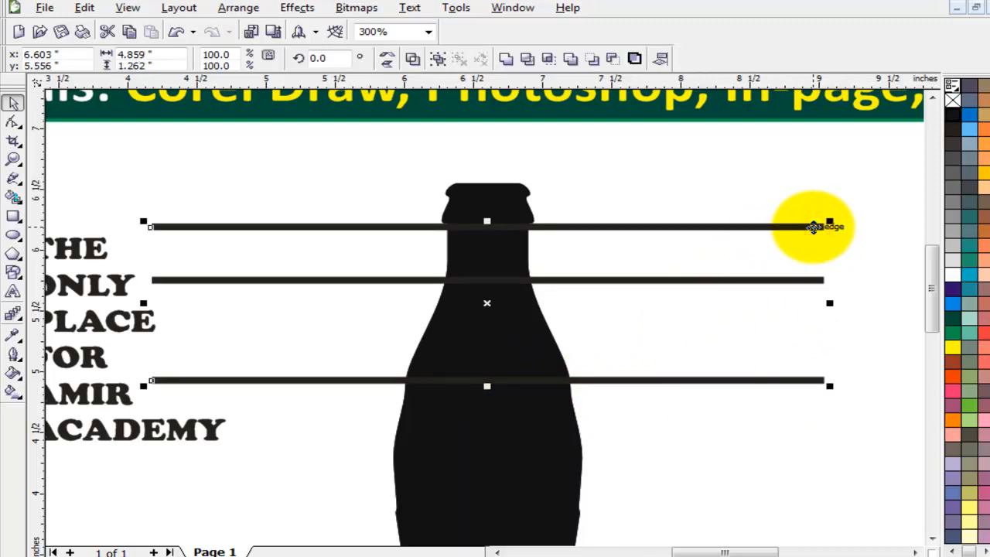
left_click(797, 281)
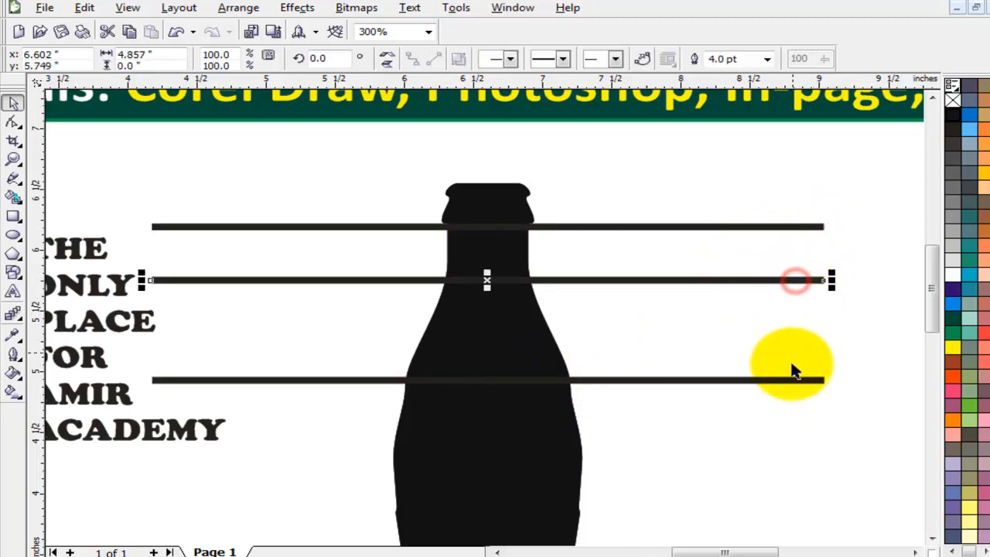
left_click(800, 384, "shift")
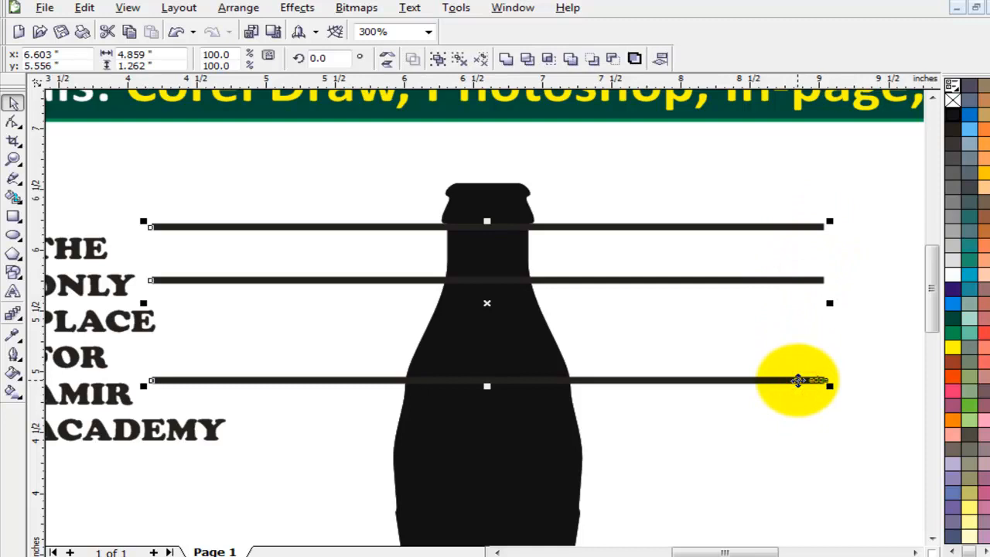
key("shift+c")
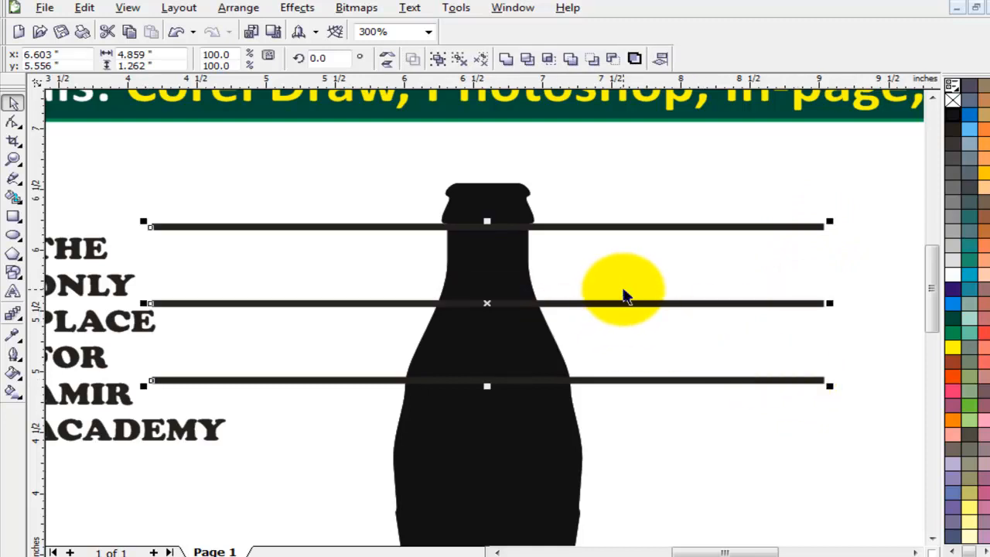
left_click(481, 57)
left_click(649, 169)
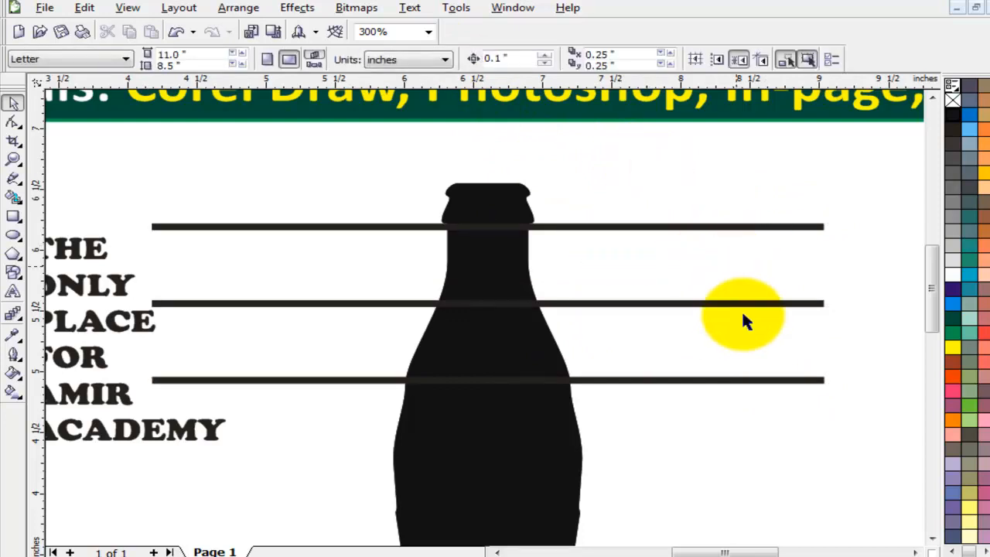
scroll(658, 366, "down", 1)
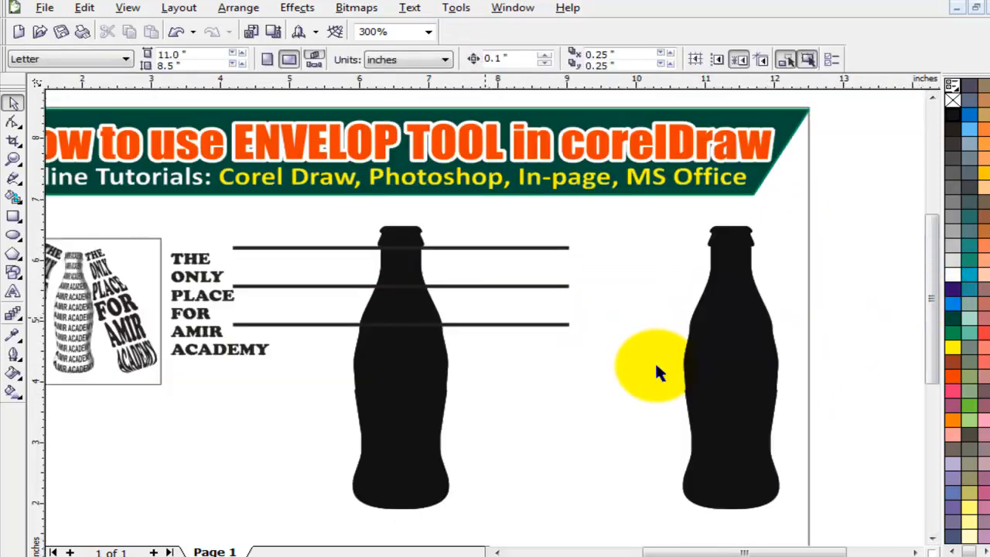
Nudge the third line slightly lower and place a copy of it lower on the bottle.
mouse_move(501, 325)
left_mouse_down()
mouse_move(497, 335)
mouse_move(496, 326)
left_mouse_up()
left_click(499, 344)
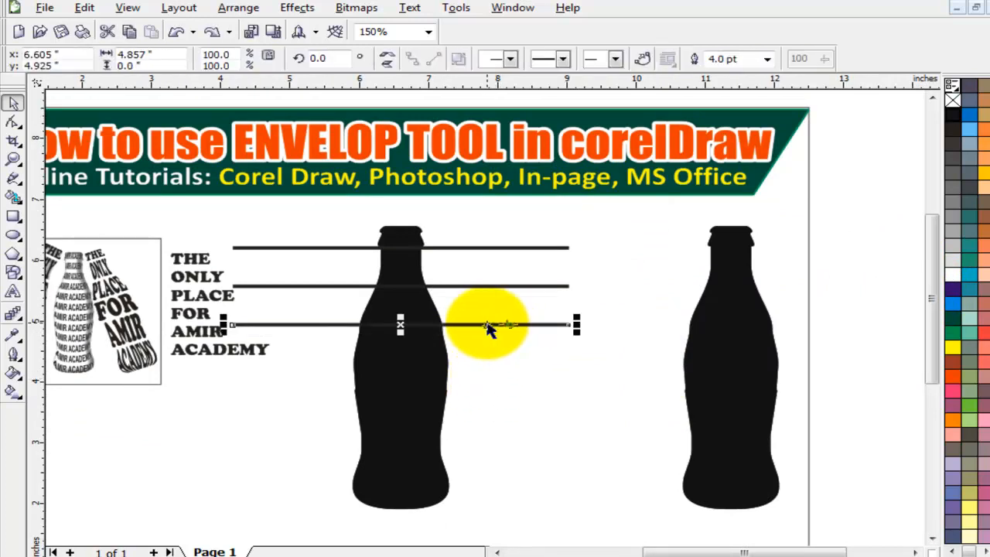
left_click_drag(402, 325, 390, 388)
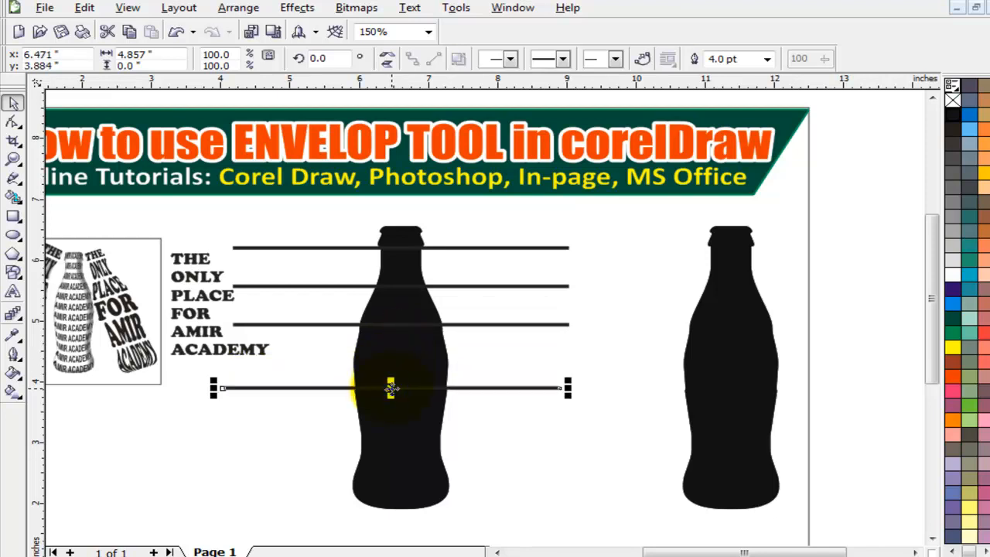
left_click(391, 388)
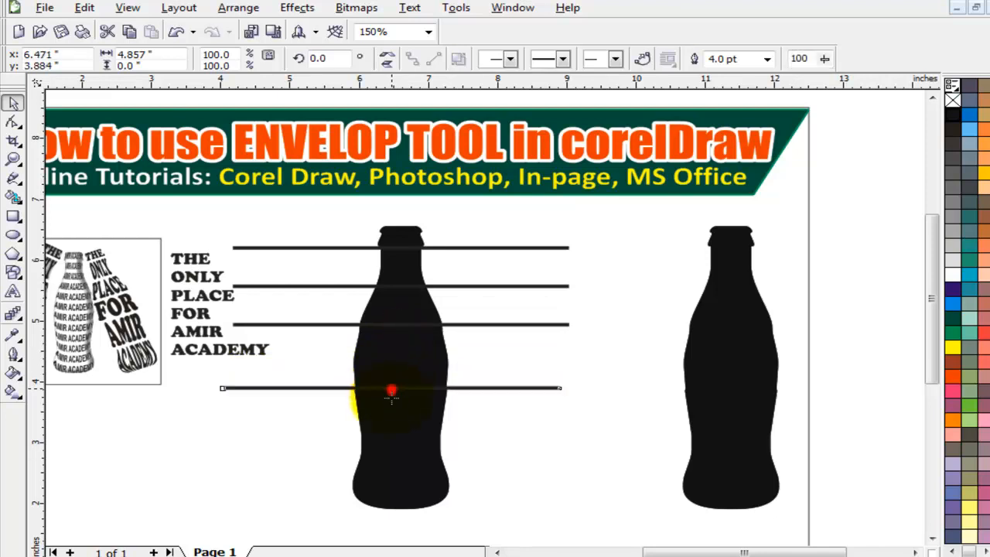
left_click(496, 442)
Align the bottom line with the left bottle's bottom edge.
left_click(478, 388)
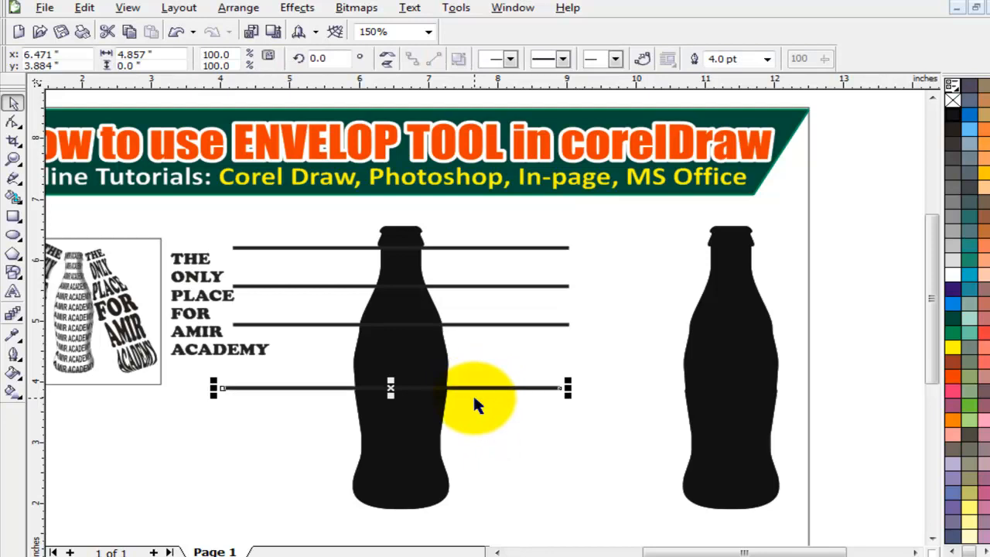
left_click(397, 462)
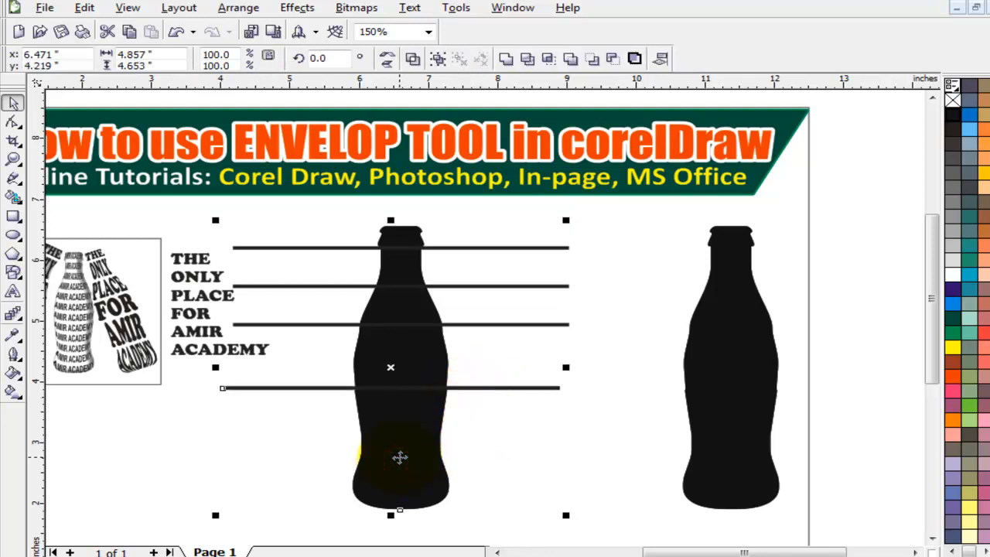
key("b")
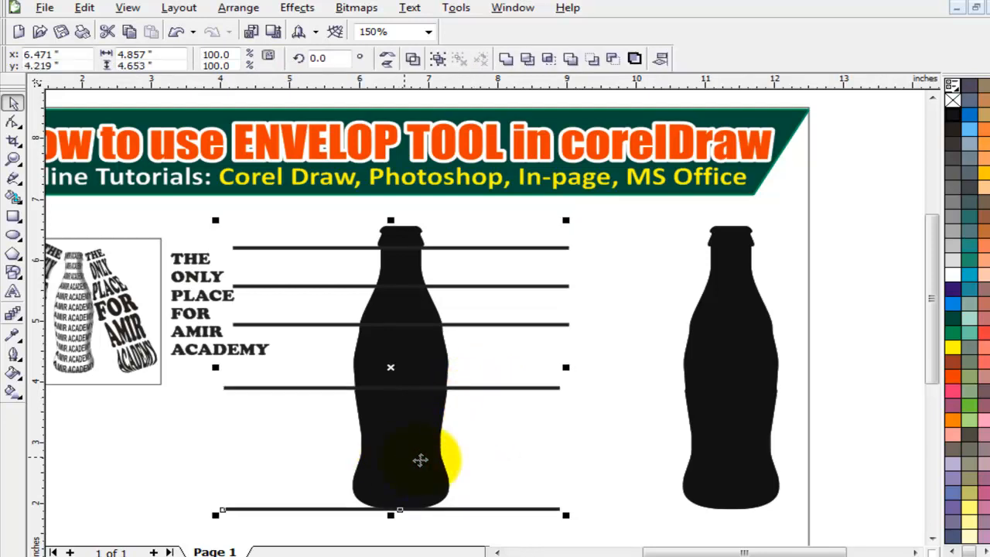
left_click(517, 476)
Center the fourth line between its neighbours so all six lines are evenly spaced.
left_click(526, 509)
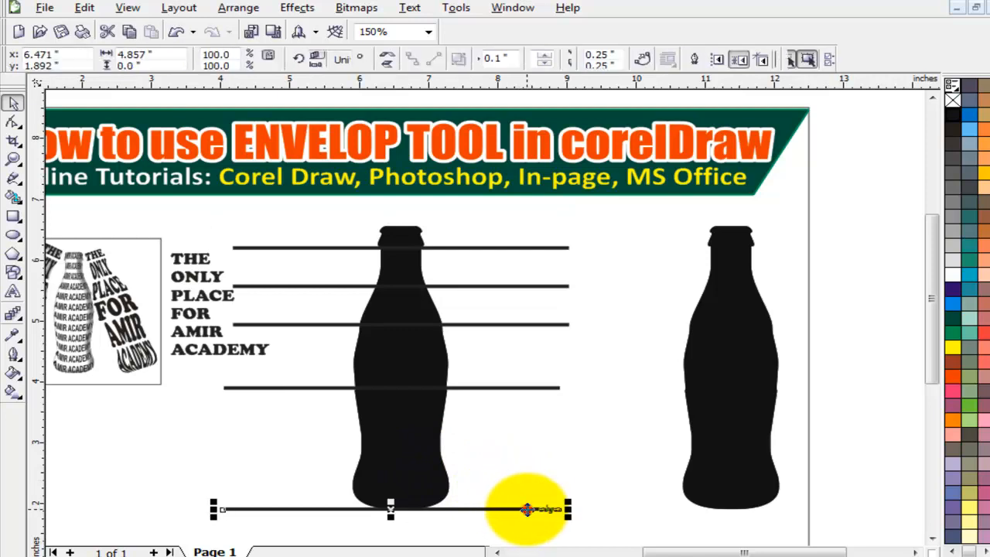
left_click(548, 387, "shift")
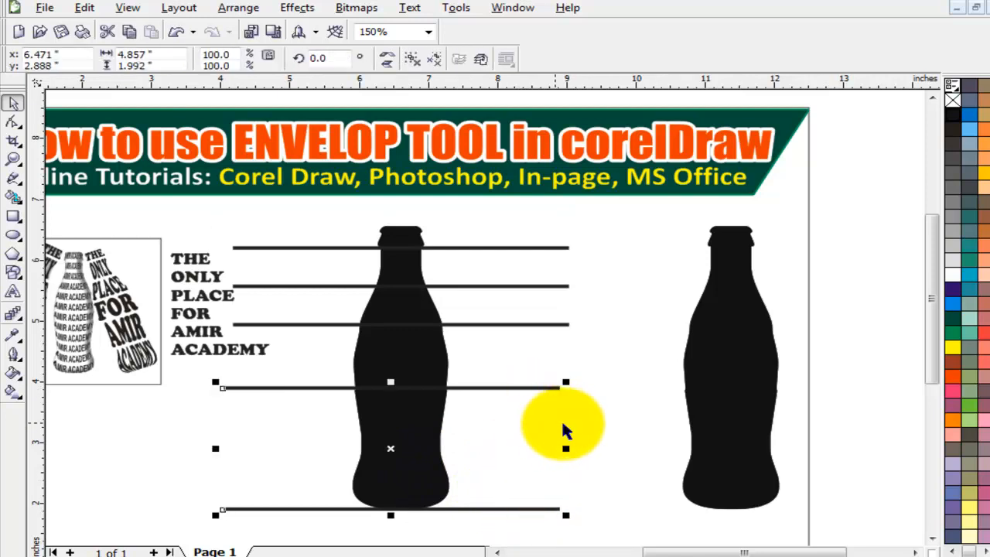
left_click(591, 392)
left_click(557, 286)
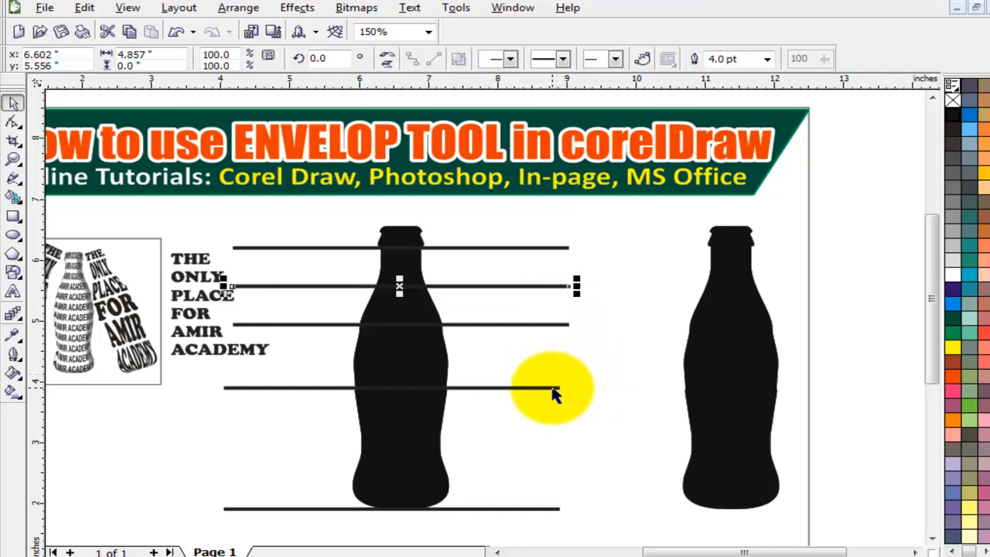
left_click(552, 388, "shift")
key("e")
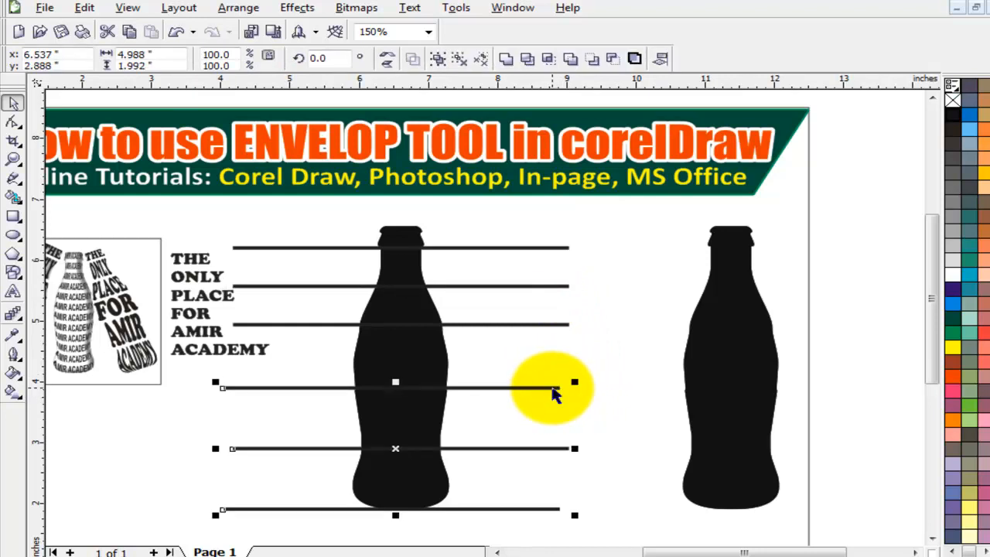
left_click(599, 419)
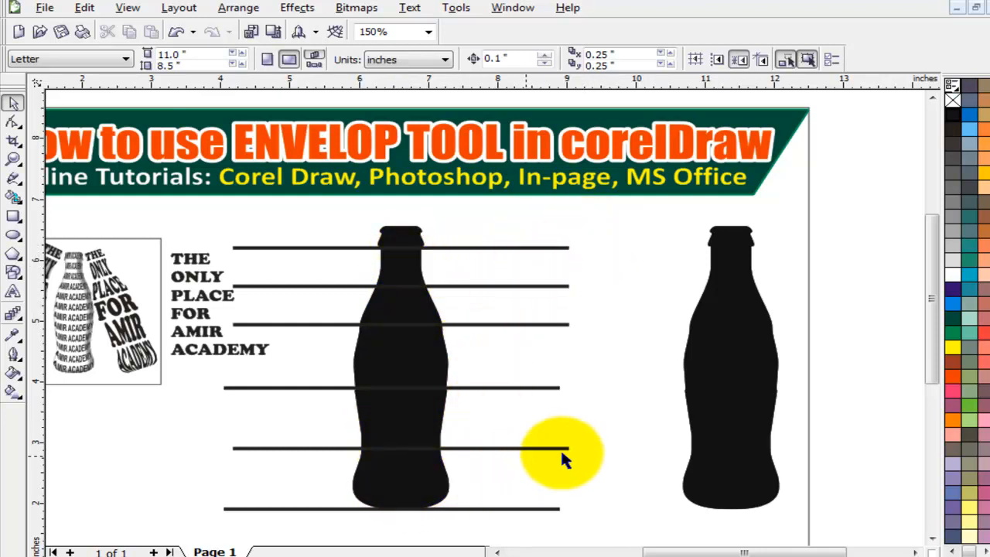
left_click(551, 510)
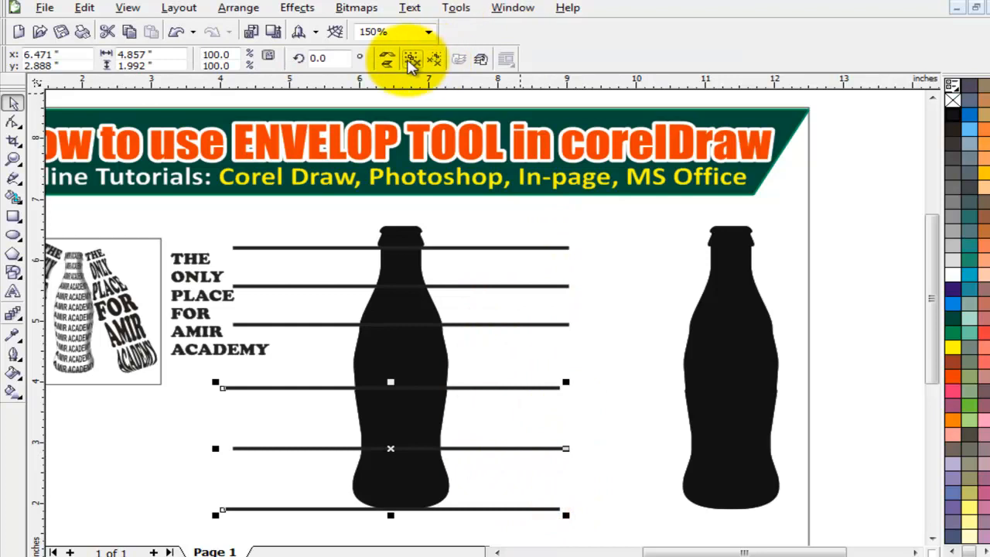
Try cutting the lines out of the bottle with Back Minus Front, then undo it.
left_click(412, 59)
left_click(579, 296)
left_click_drag(636, 207, 212, 529)
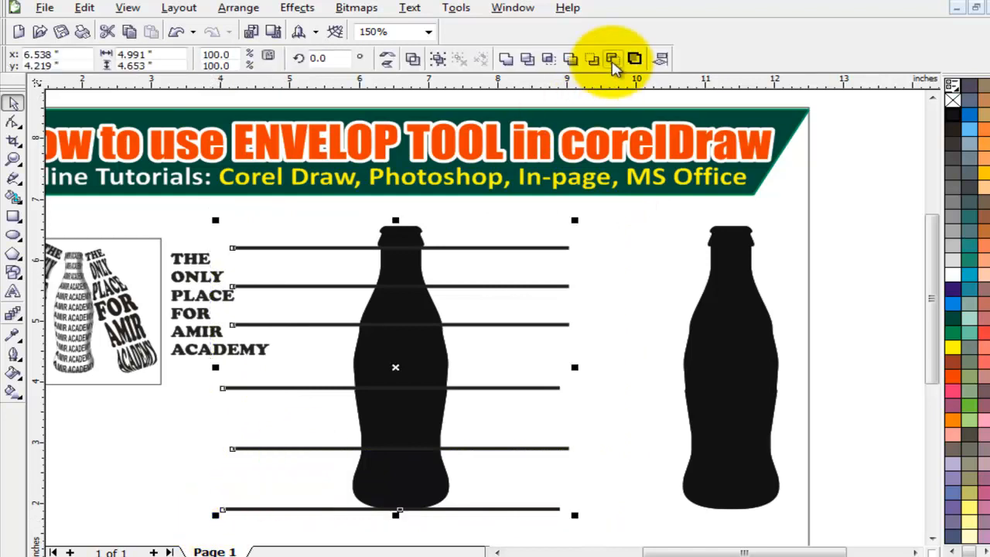
left_click(612, 60)
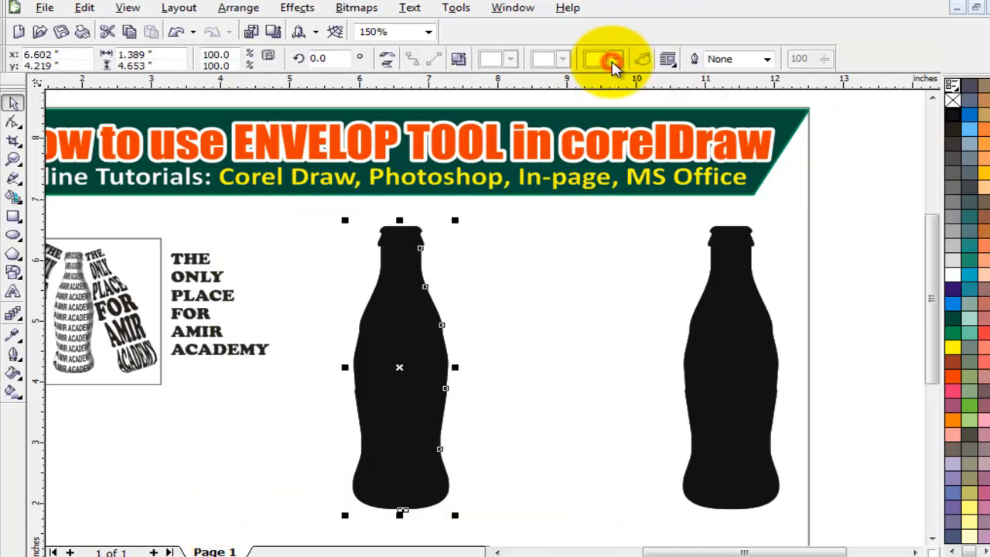
key("ctrl+z")
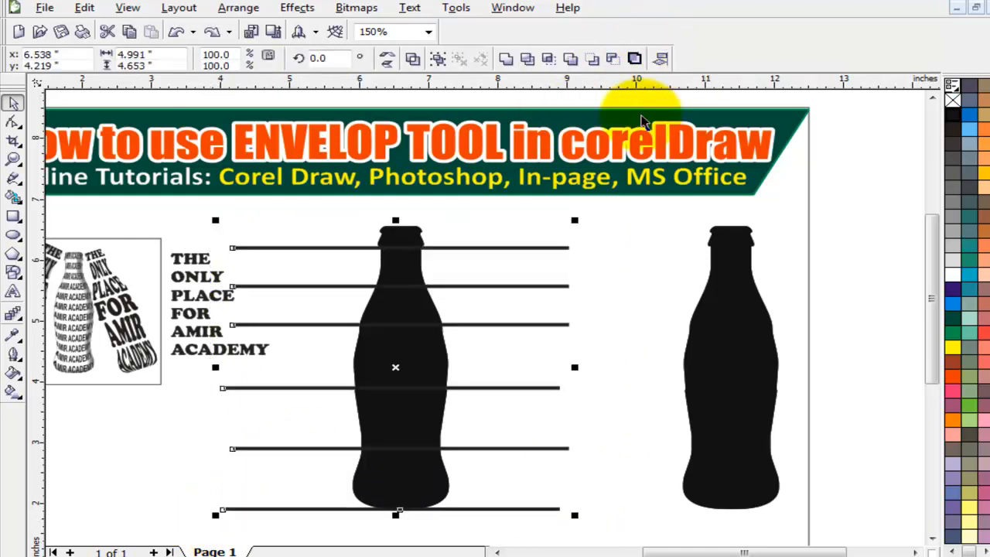
Select all six horizontal lines and weld them into one curve.
left_click(636, 224)
left_click_drag(335, 379, 274, 411)
left_click_drag(207, 230, 602, 517)
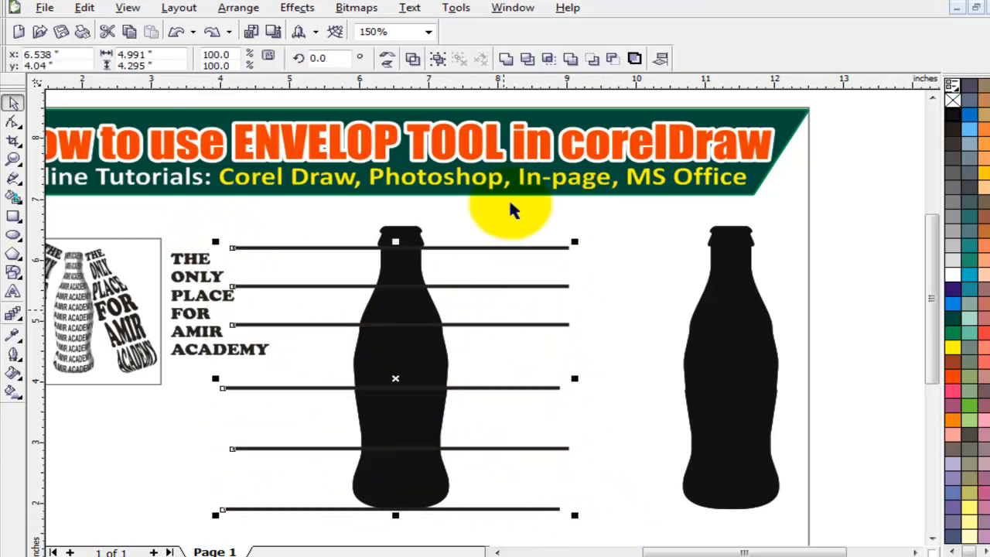
left_click(506, 60)
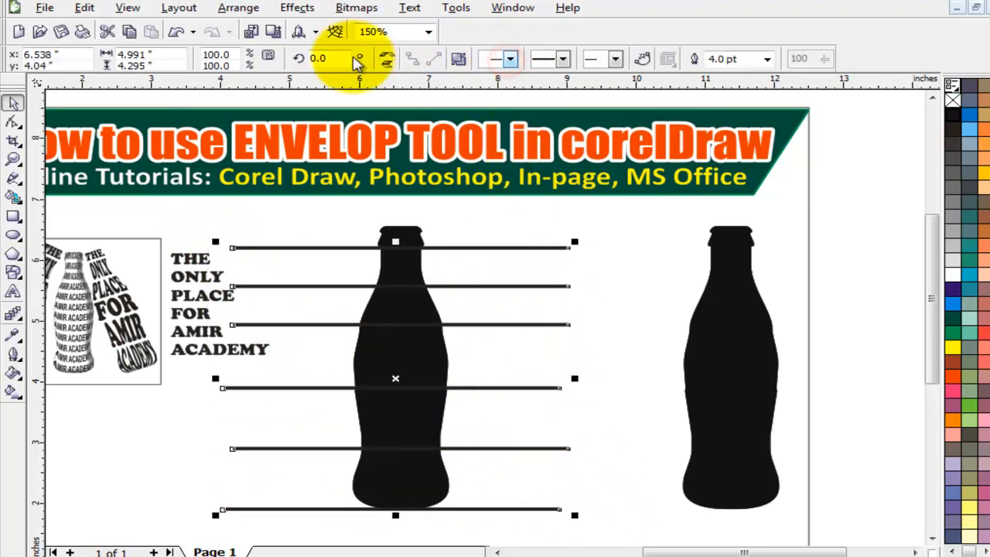
Convert the welded lines' outlines to filled objects, then add the bottle to the selection.
left_click(248, 11)
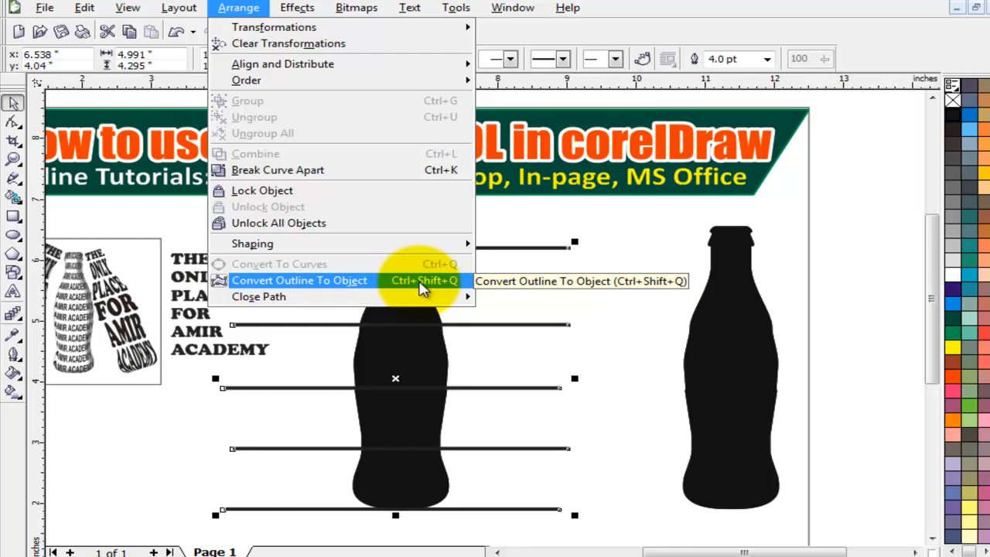
left_click(422, 285)
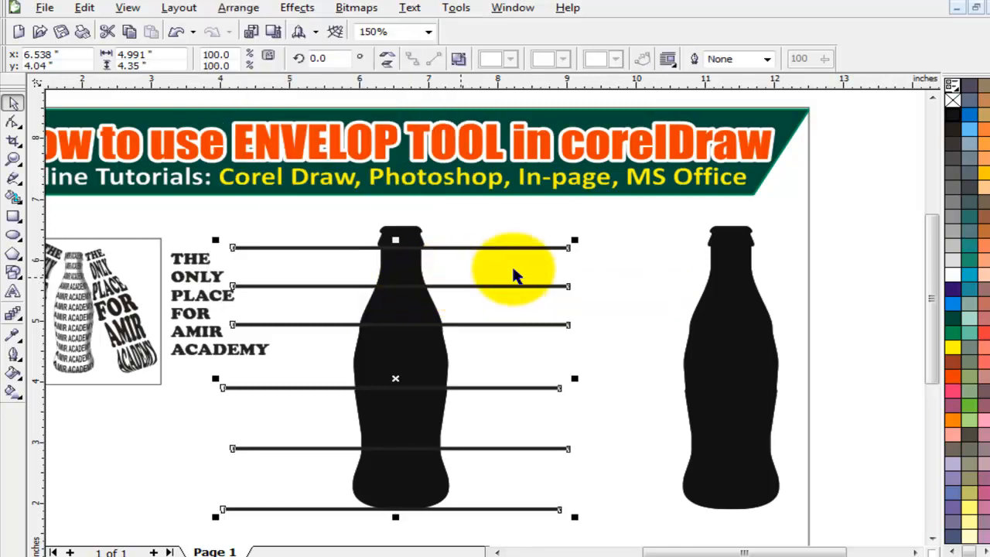
mouse_move(553, 248)
left_mouse_down()
mouse_move(646, 248)
mouse_move(555, 248)
left_mouse_up()
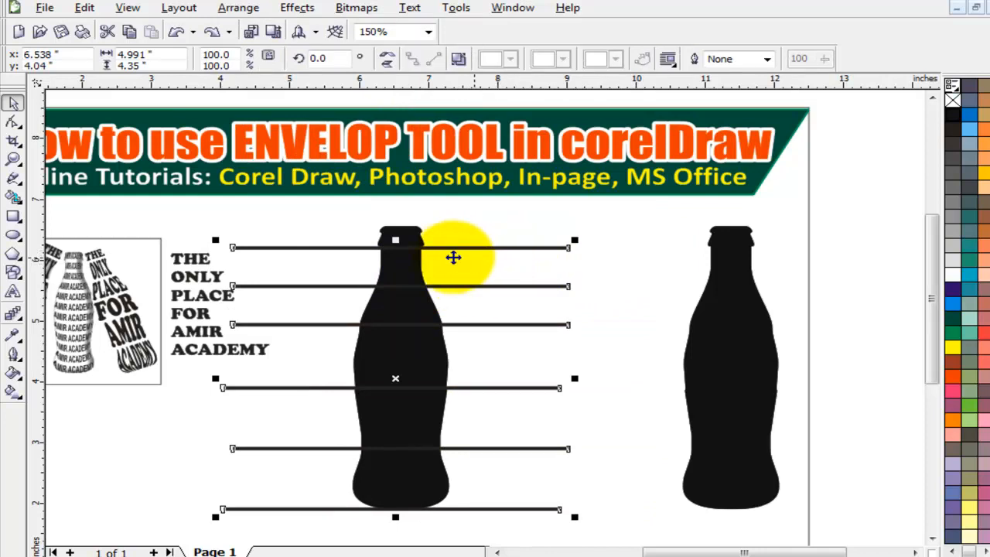
left_click(408, 240, "shift")
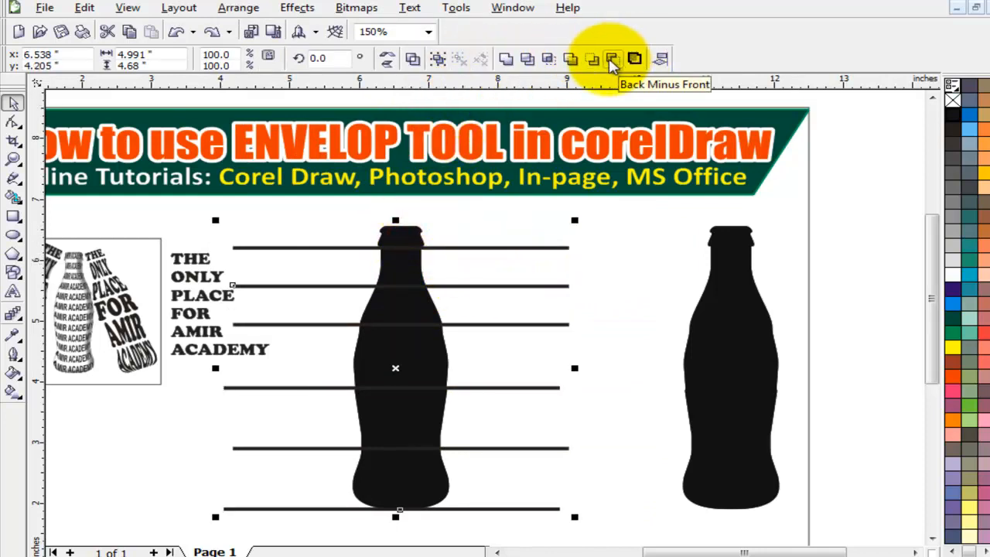
Subtract the lines from the bottle and break it apart into pieces with no fill and black outlines.
left_click(611, 59)
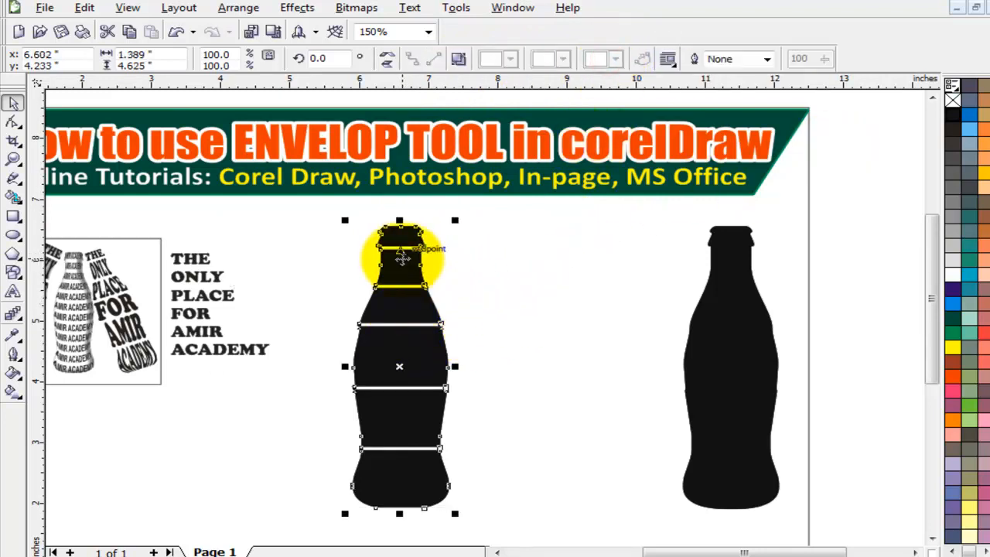
right_click(403, 259)
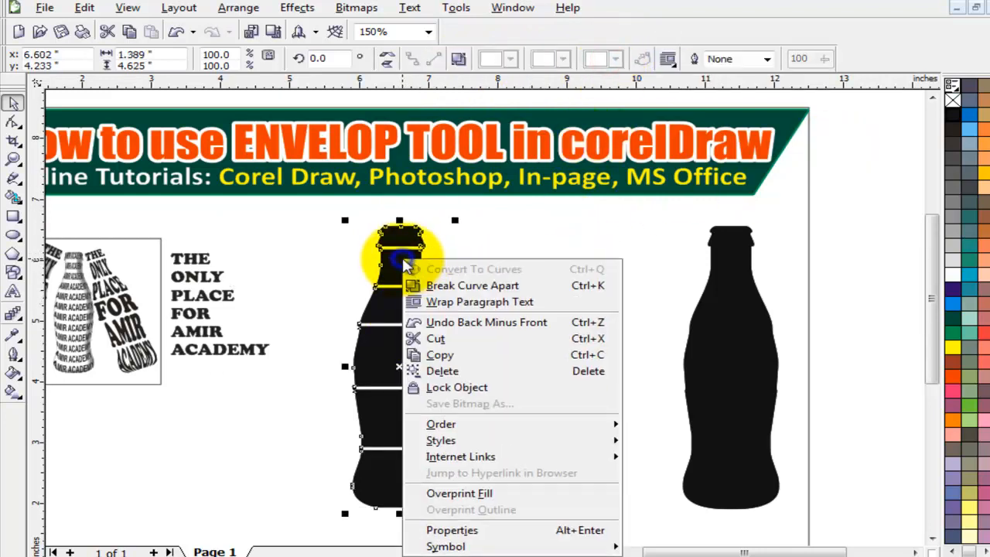
left_click(445, 287)
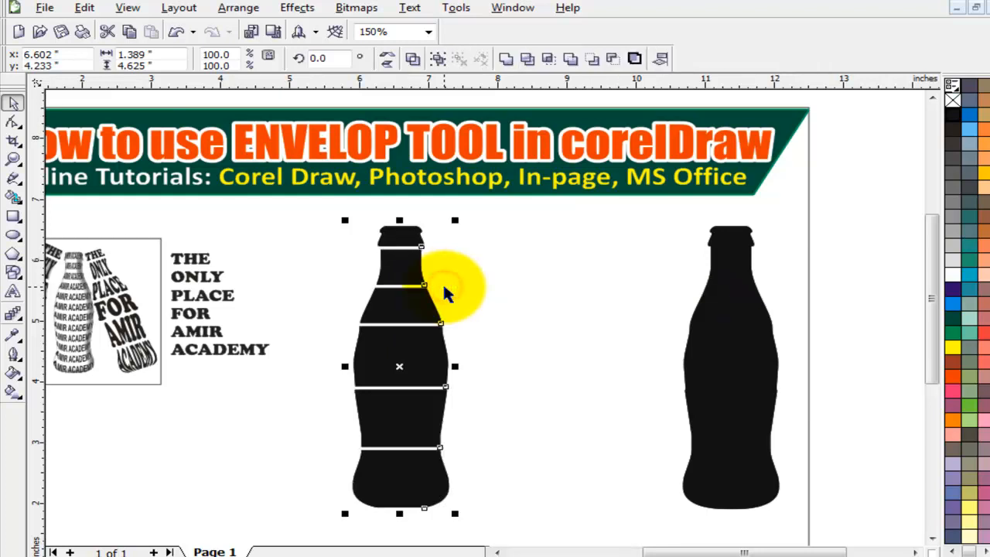
left_click(951, 99)
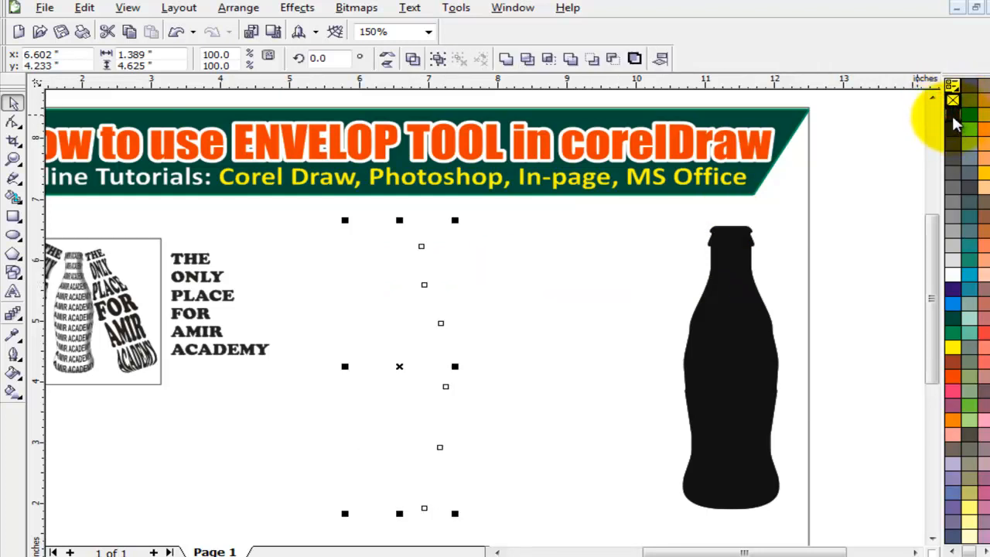
right_click(954, 116)
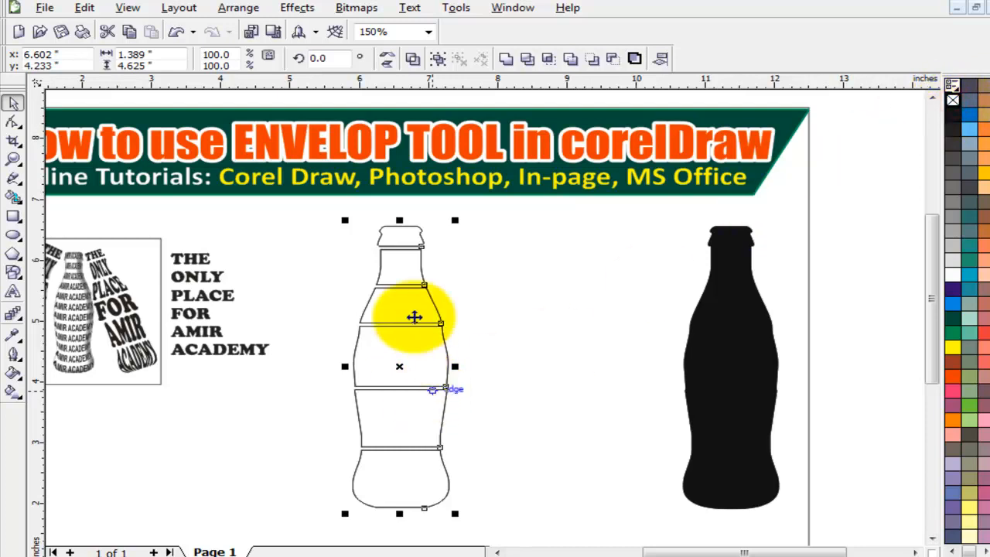
left_click(549, 296)
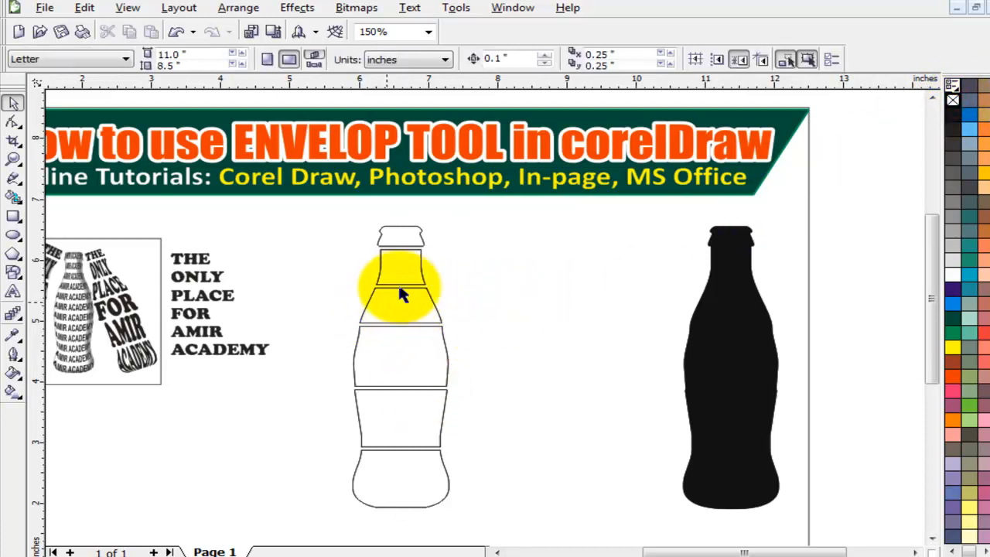
Zoom in around the six outlined bottle pieces and the THE ONLY PLACE text block.
left_click(409, 283)
left_click(502, 285)
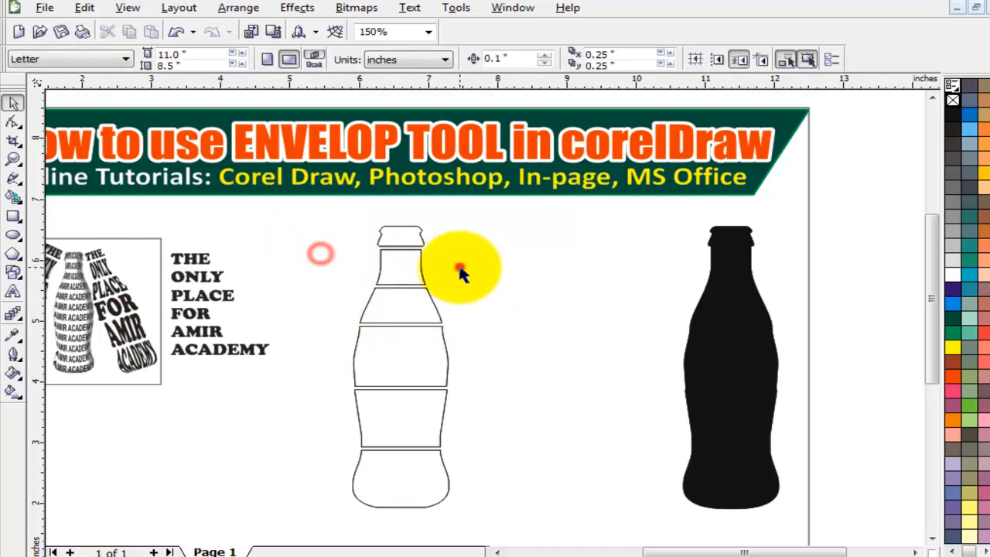
left_click(400, 235)
key("z")
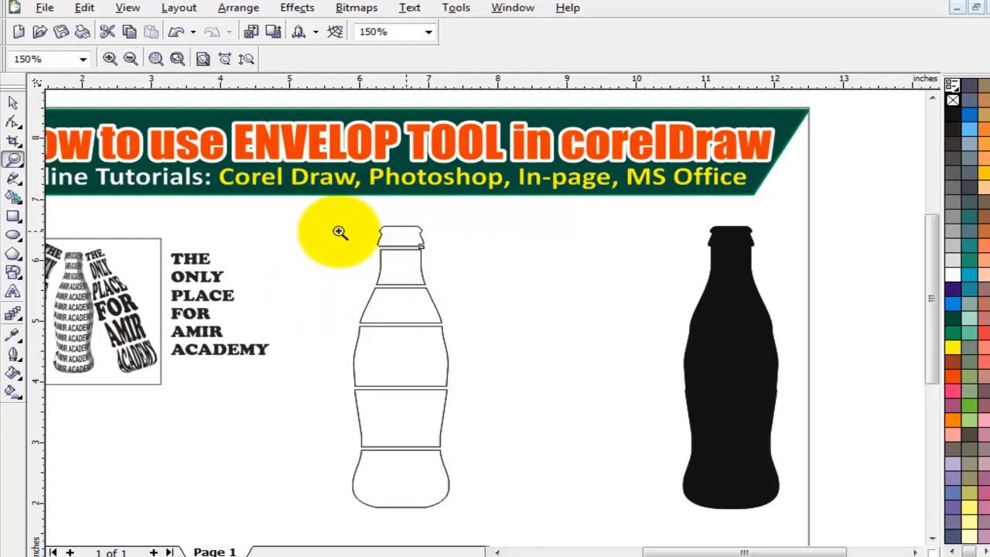
left_click_drag(134, 211, 496, 527)
left_click(13, 102)
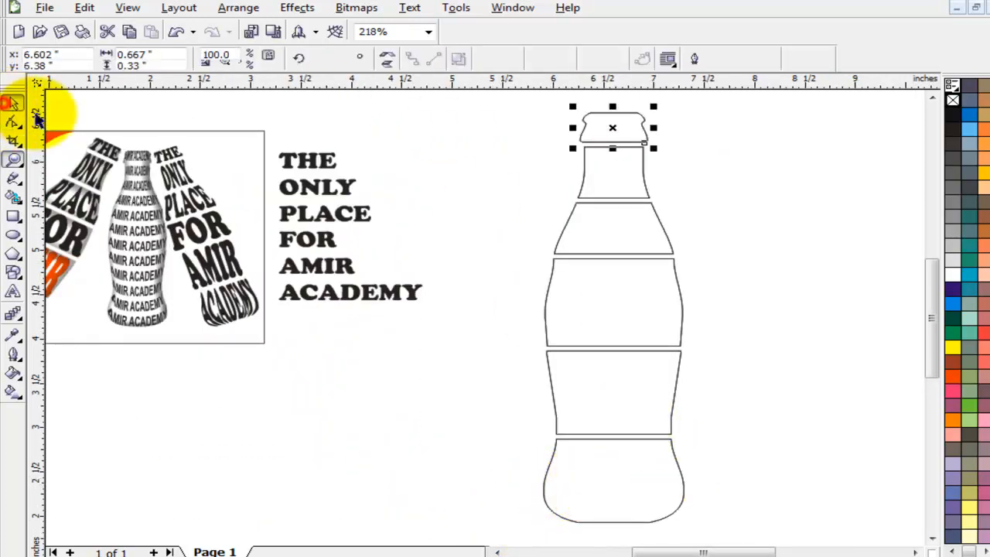
left_click(441, 341)
left_click(328, 166)
left_click(438, 137)
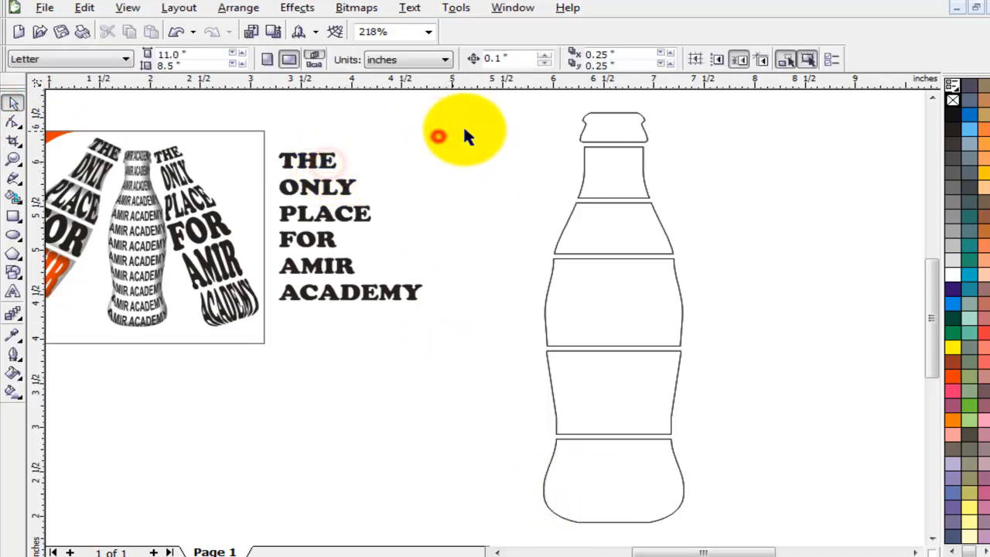
Move the six-line text block right toward the bottle, keeping the Cooper Black font.
left_click_drag(516, 118, 244, 345)
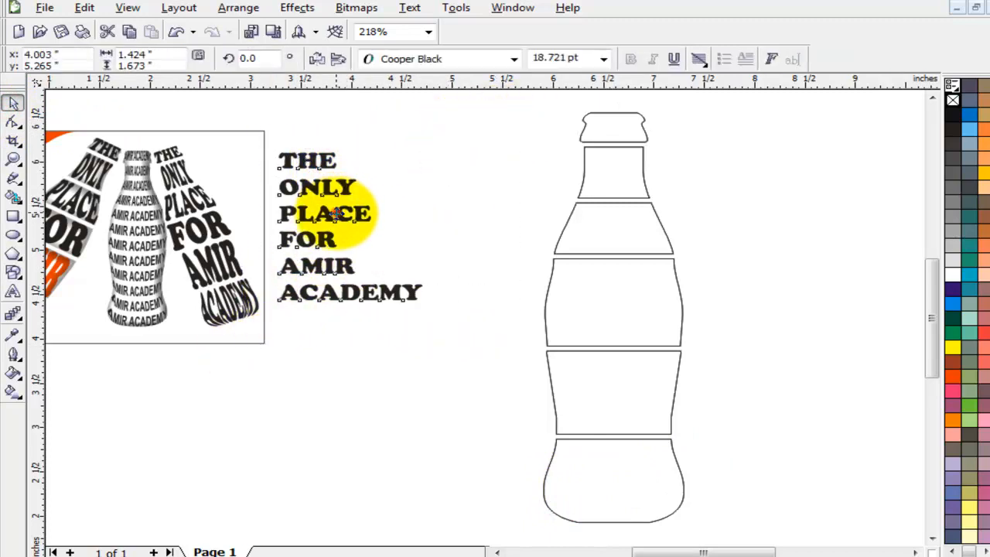
left_click_drag(335, 214, 410, 214)
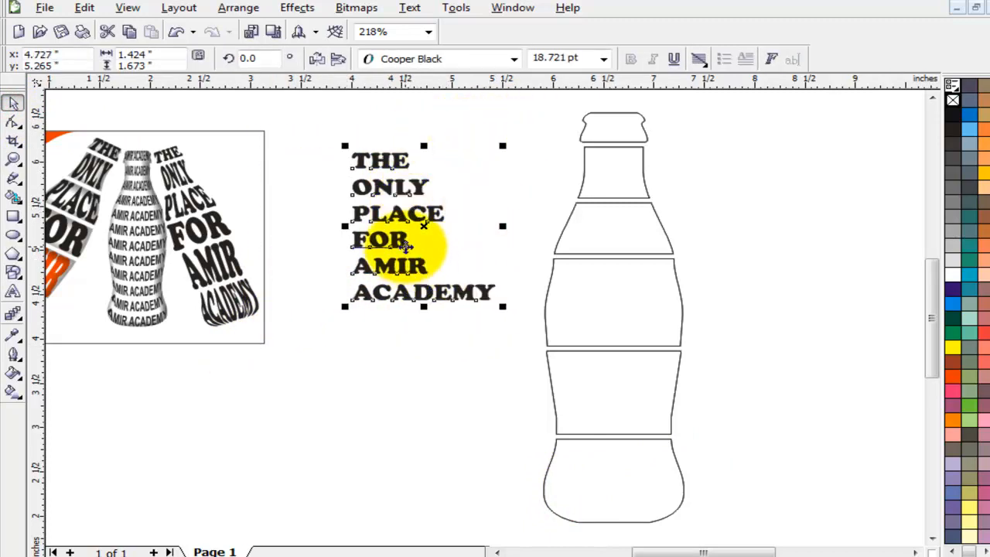
left_click(481, 56)
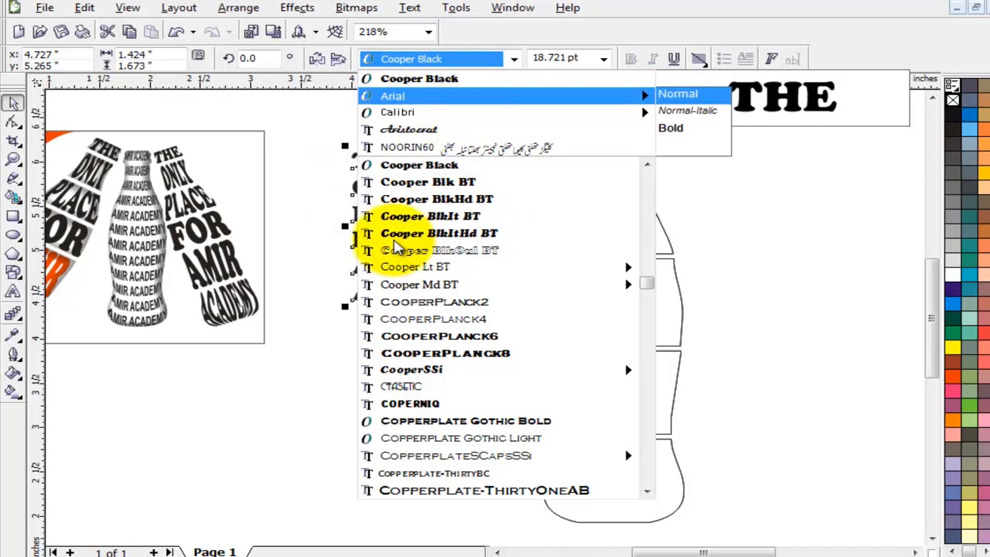
left_click(299, 432)
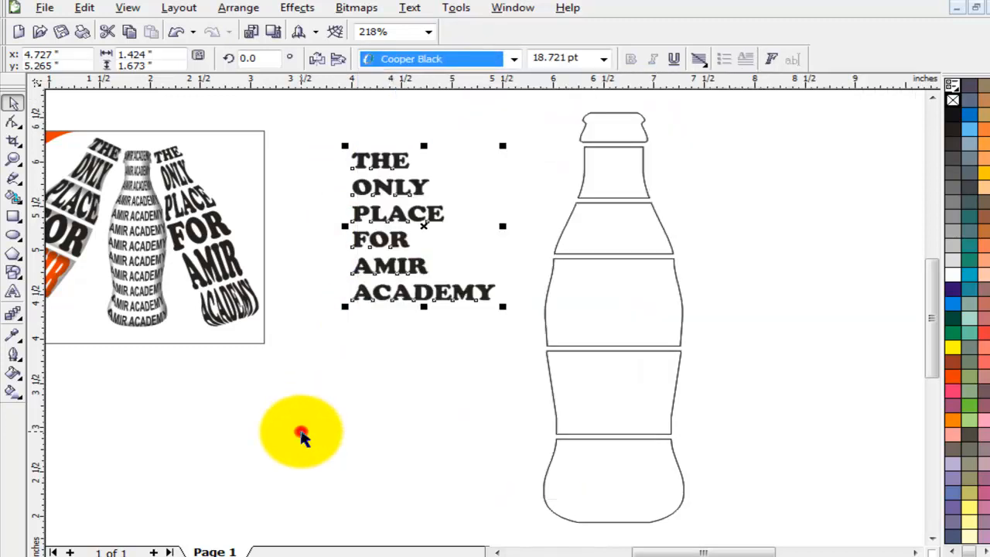
left_click(372, 373)
Select the word THE and open the interactive effect tools flyout.
left_click(399, 160)
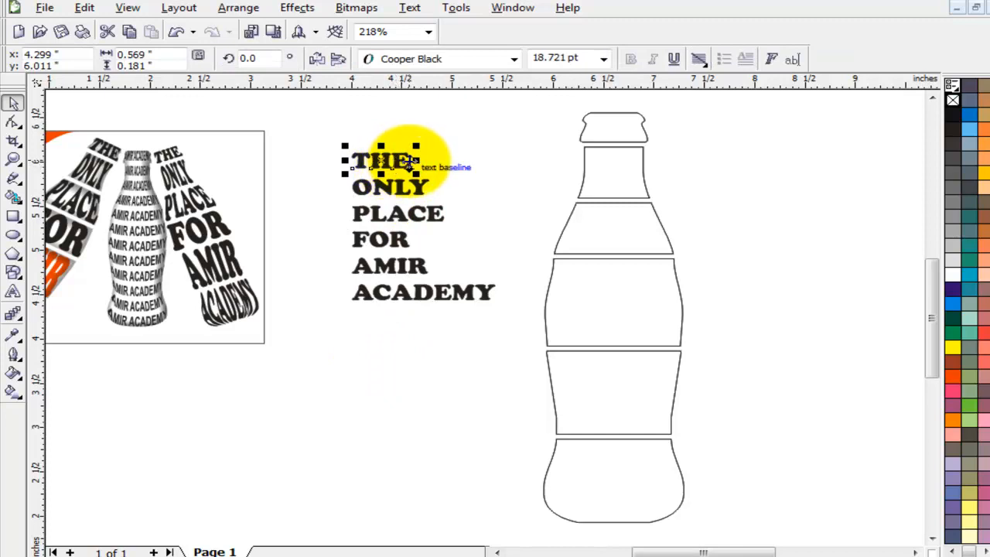
left_click(249, 14)
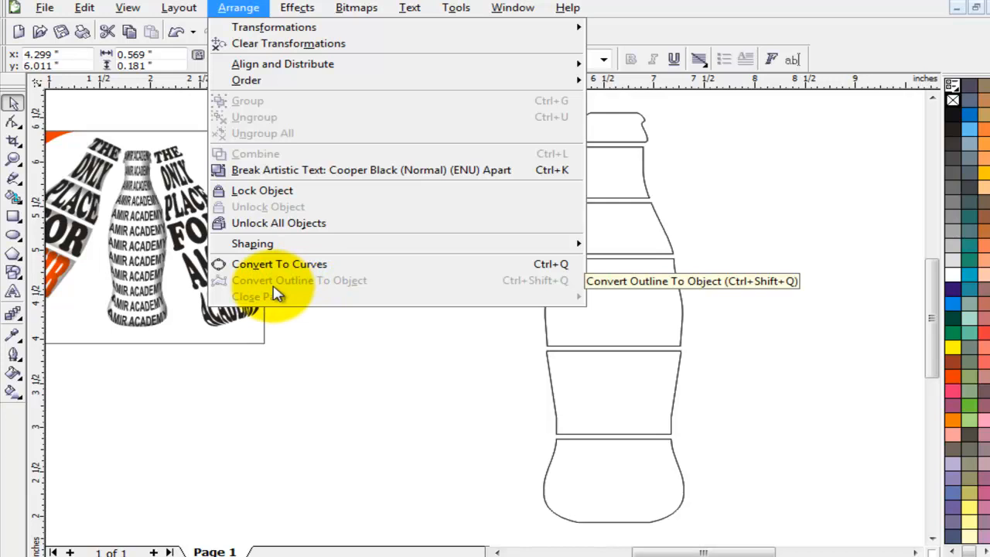
left_click(298, 354)
left_click(336, 372)
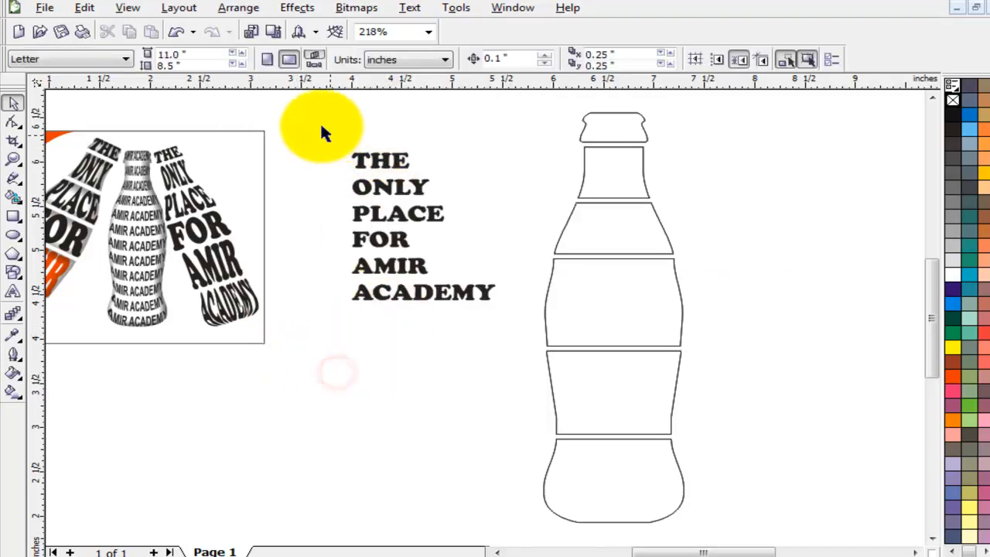
left_click(385, 160)
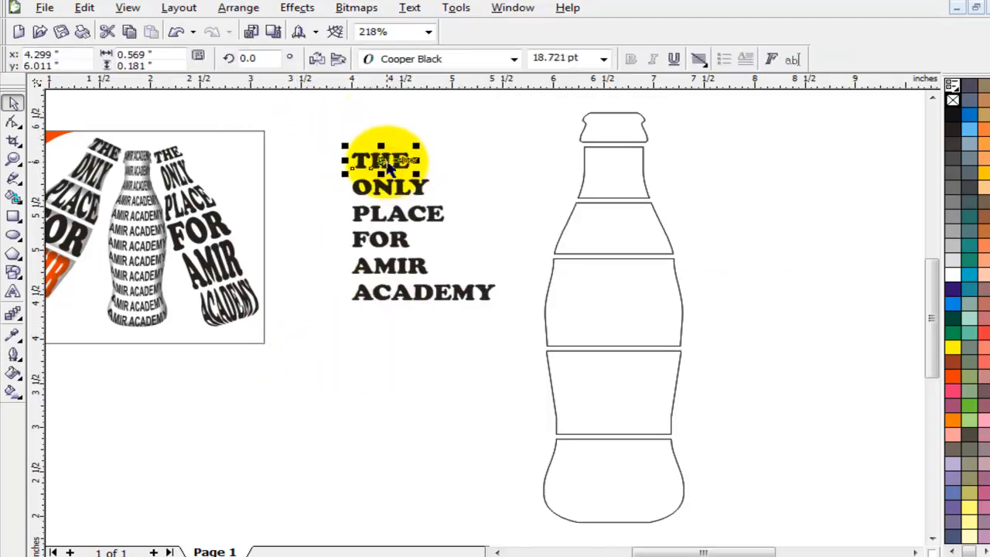
left_click(20, 321)
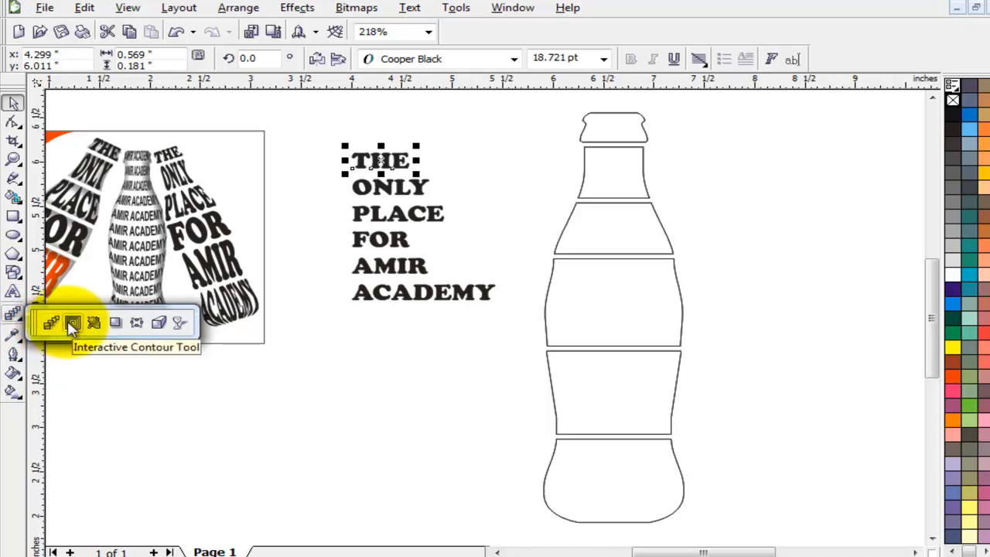
Try the Envelope tool on THE, then return to the Pick tool and open the Effects menu.
left_click(137, 324)
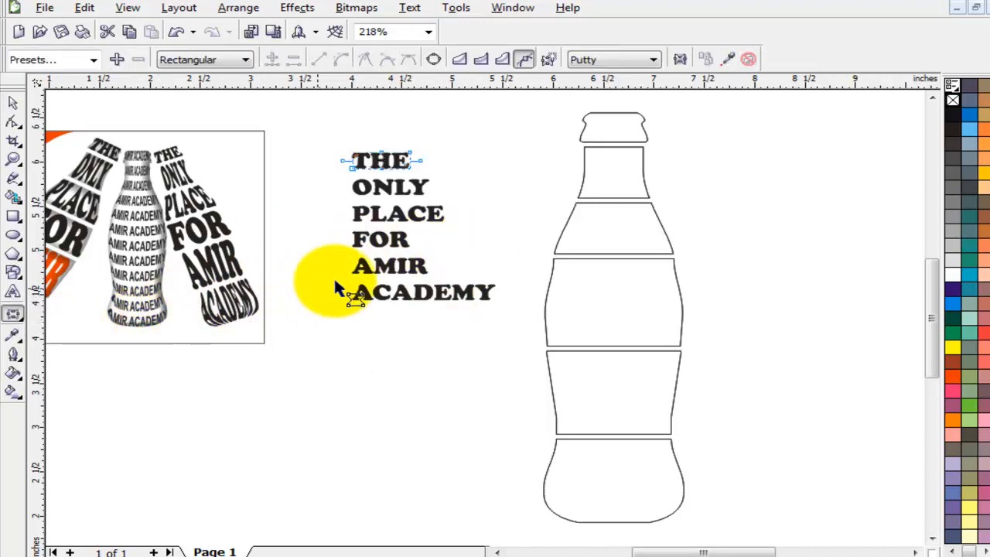
left_click(611, 125)
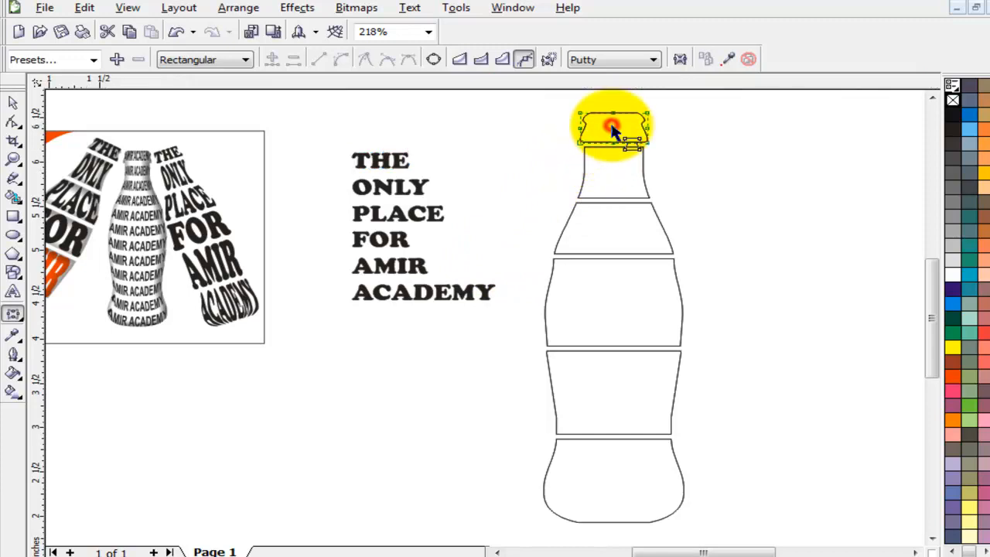
left_click(12, 102)
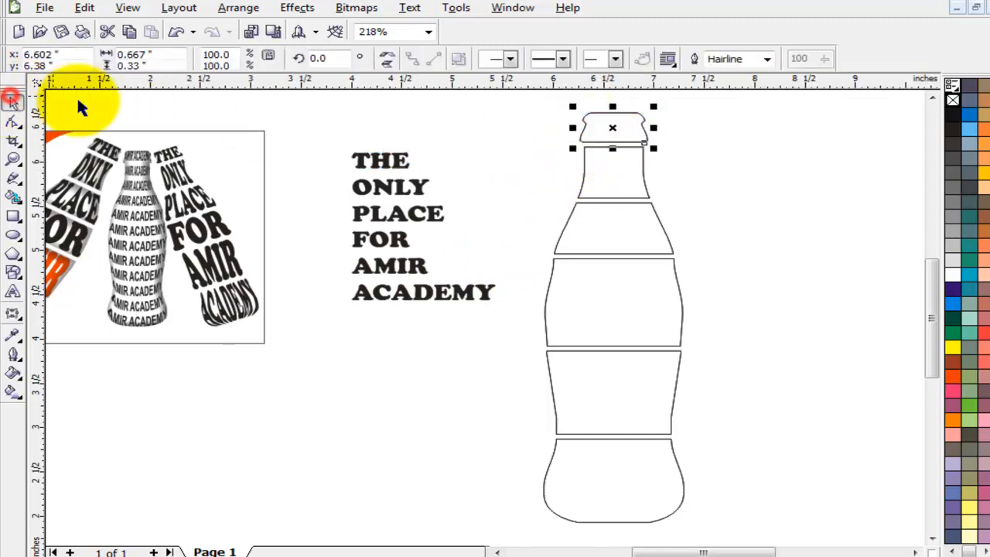
left_click(454, 129)
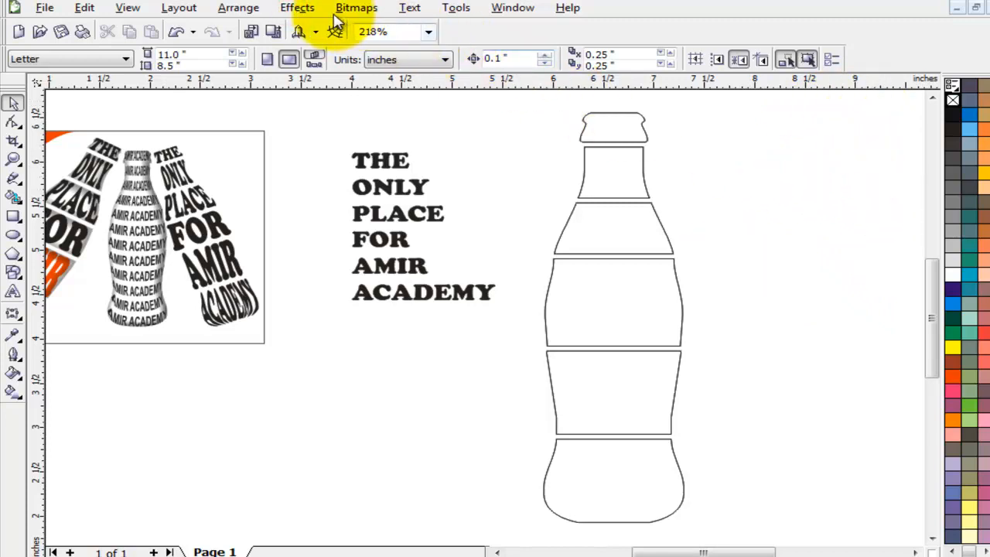
left_click(298, 9)
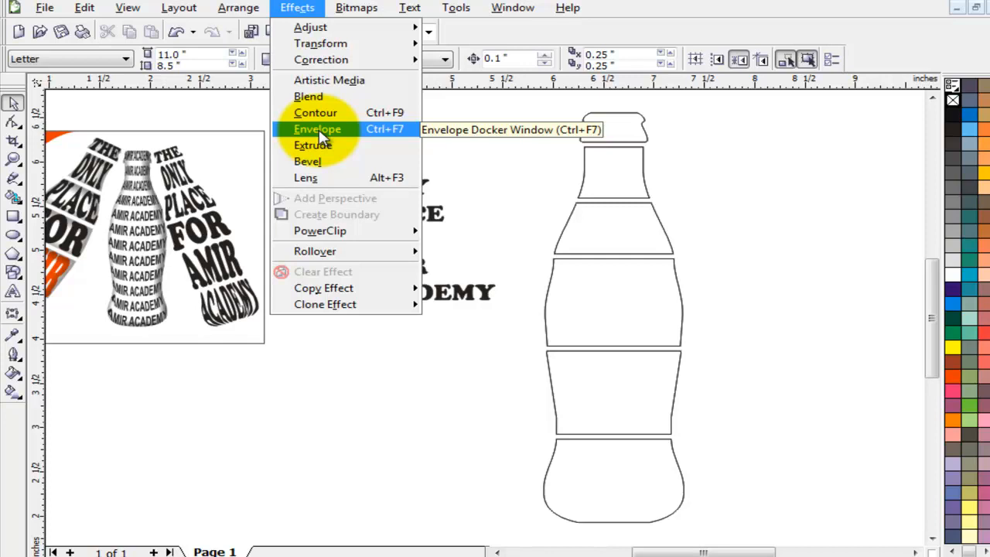
Open the Envelope docker and select the word THE.
left_click(319, 132)
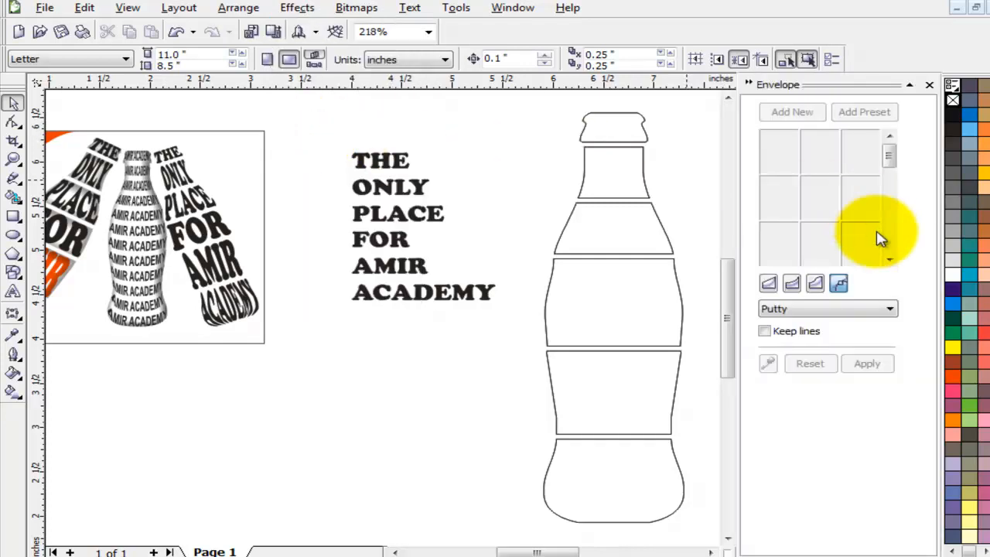
left_click(265, 394)
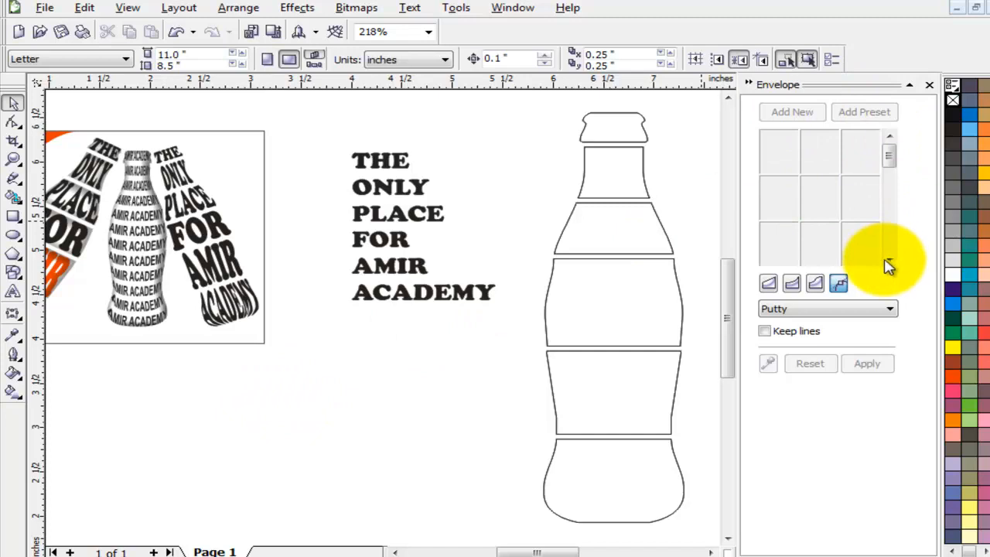
left_click(381, 160)
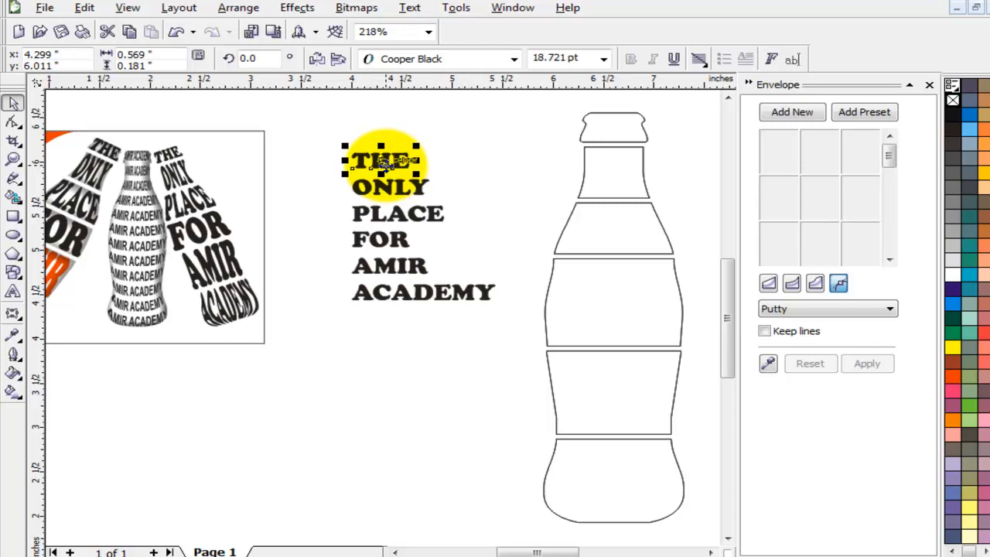
scroll(385, 164, "up", 1)
scroll(452, 382, "down", 1)
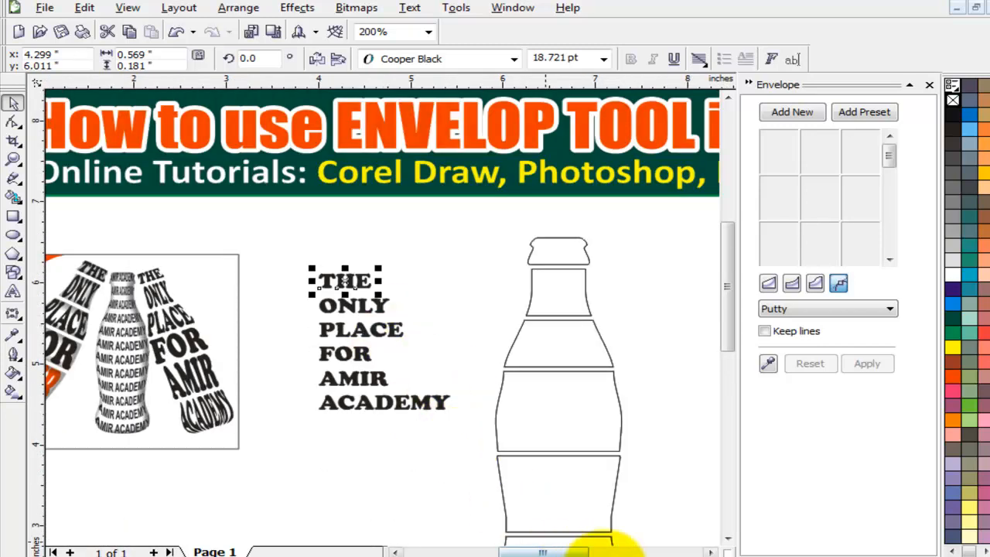
left_click(710, 552)
left_click(710, 552)
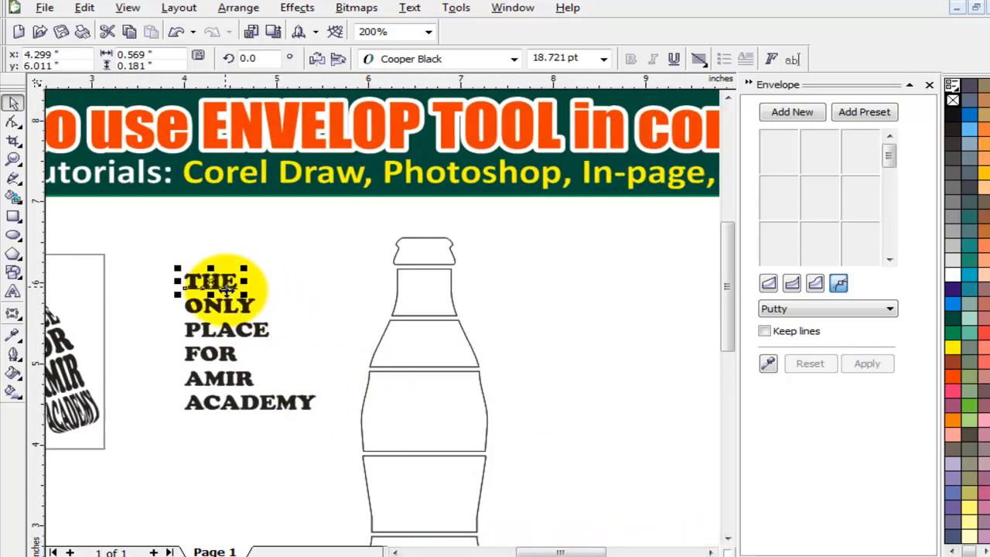
Zoom in on the stacked text and the bottle outline.
key("z")
left_click_drag(103, 214, 577, 462)
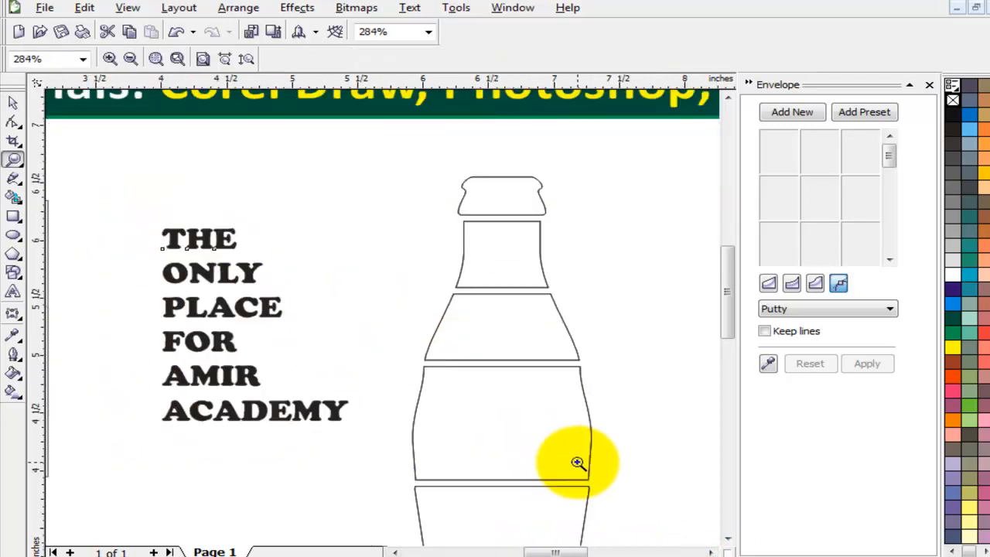
left_click(12, 102)
left_click(210, 233)
left_click(618, 349)
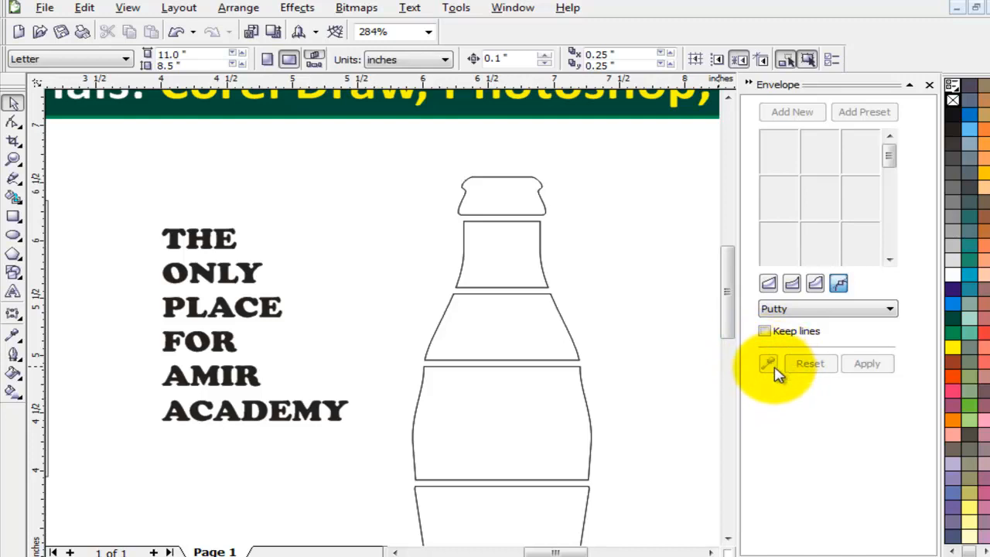
Envelope THE with the bottle cap's shape and ONLY with the neck's shape.
left_click(207, 241)
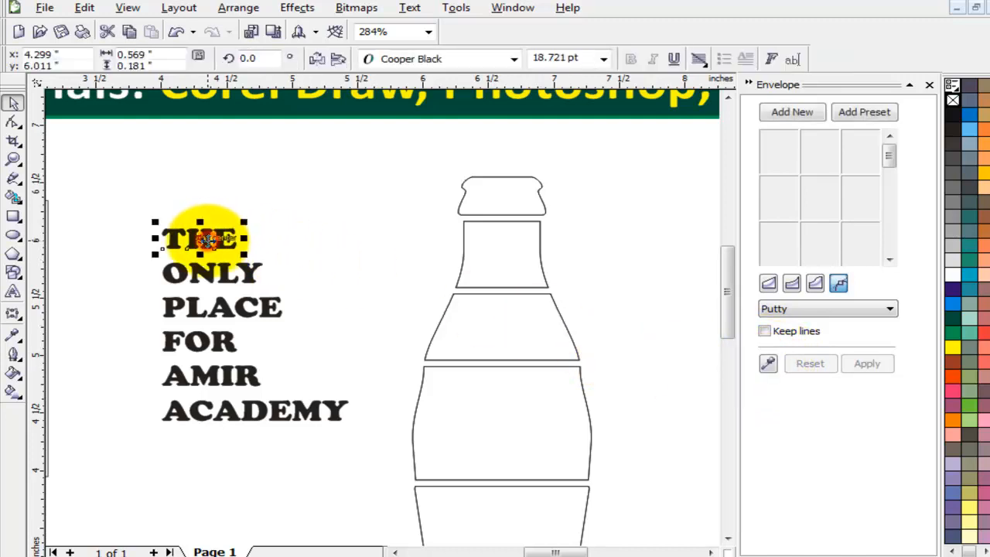
left_click(768, 364)
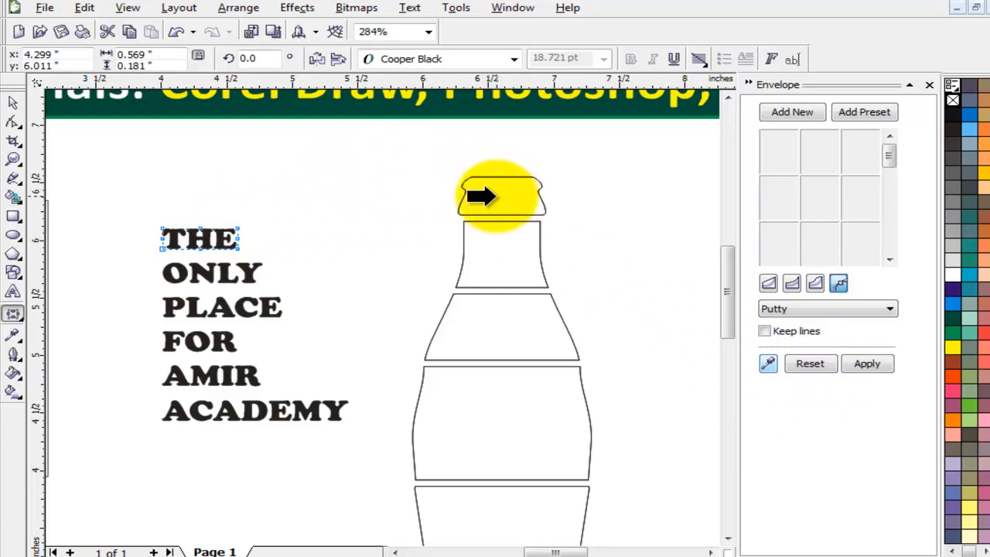
left_click(481, 196)
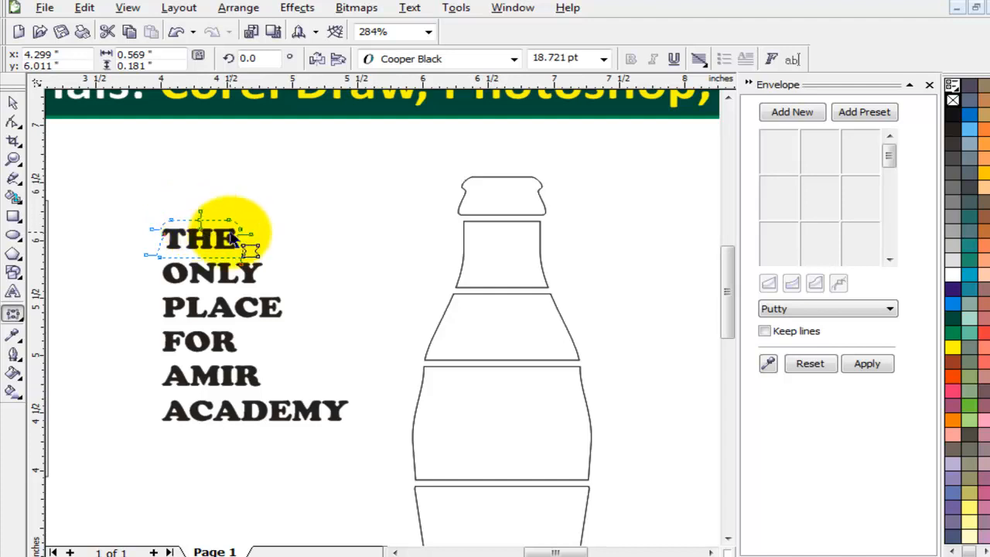
left_click(878, 366)
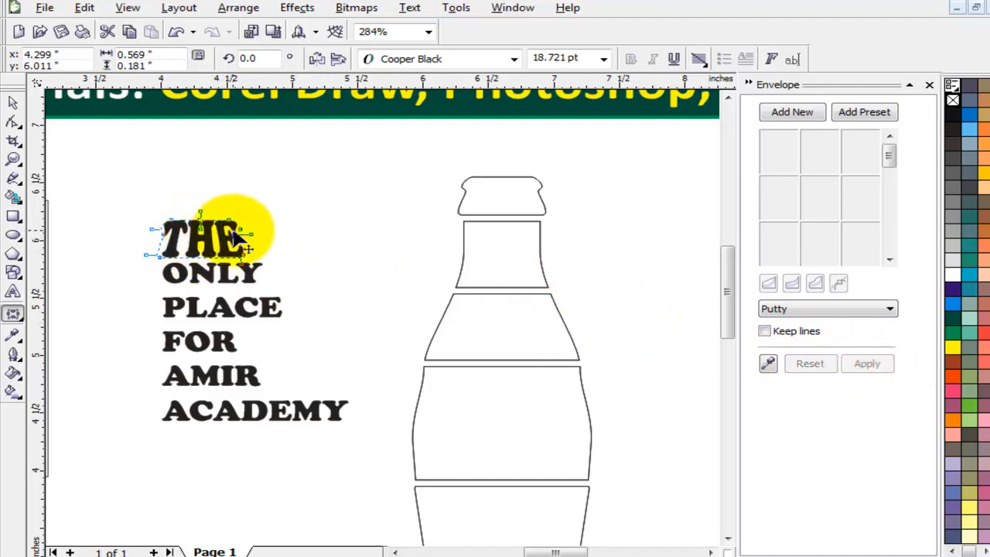
left_click(12, 108)
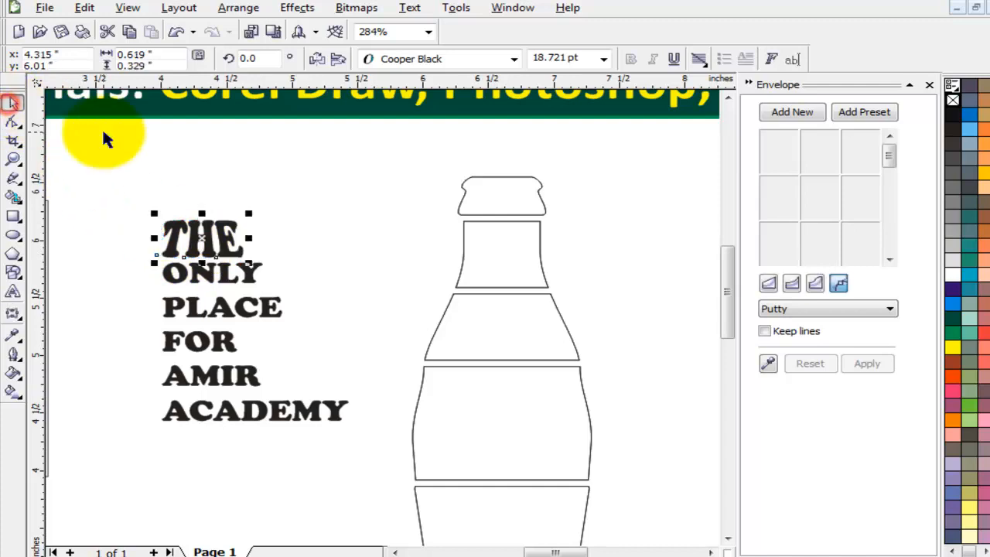
left_click(353, 219)
left_click(248, 271)
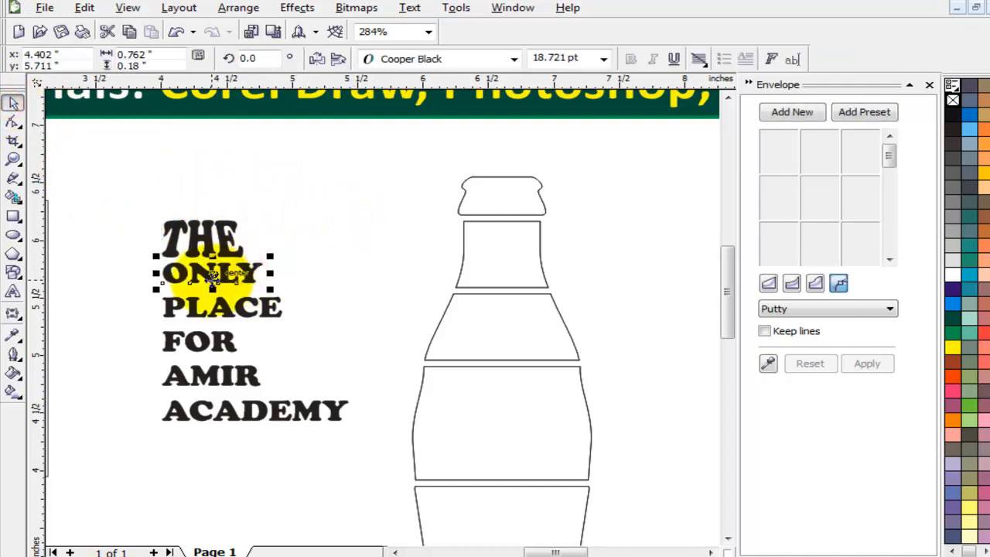
left_click(768, 364)
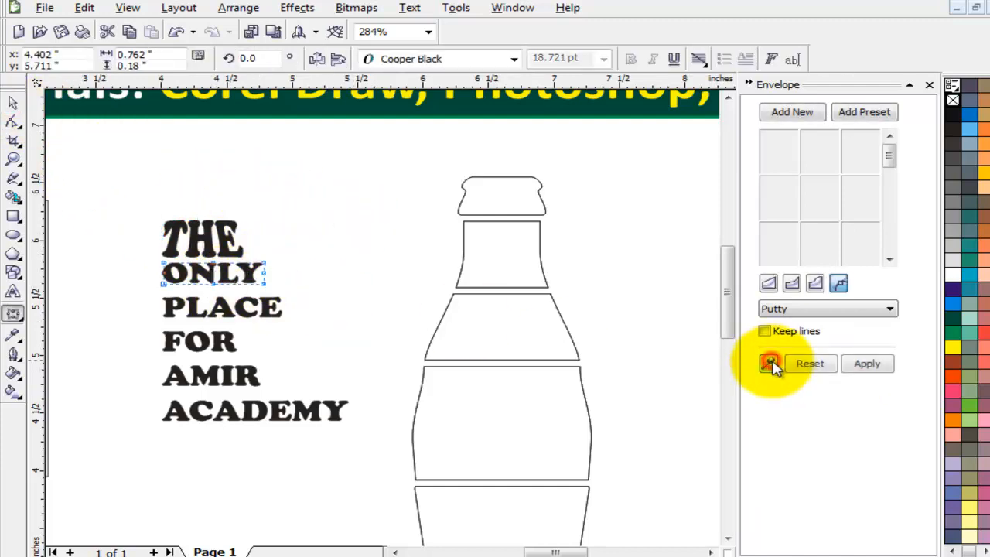
left_click(491, 259)
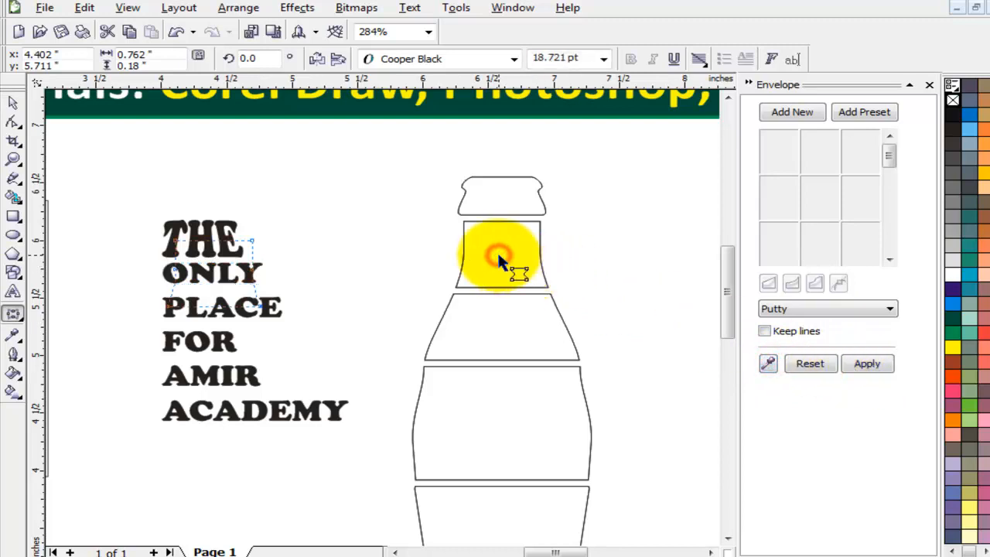
left_click(867, 364)
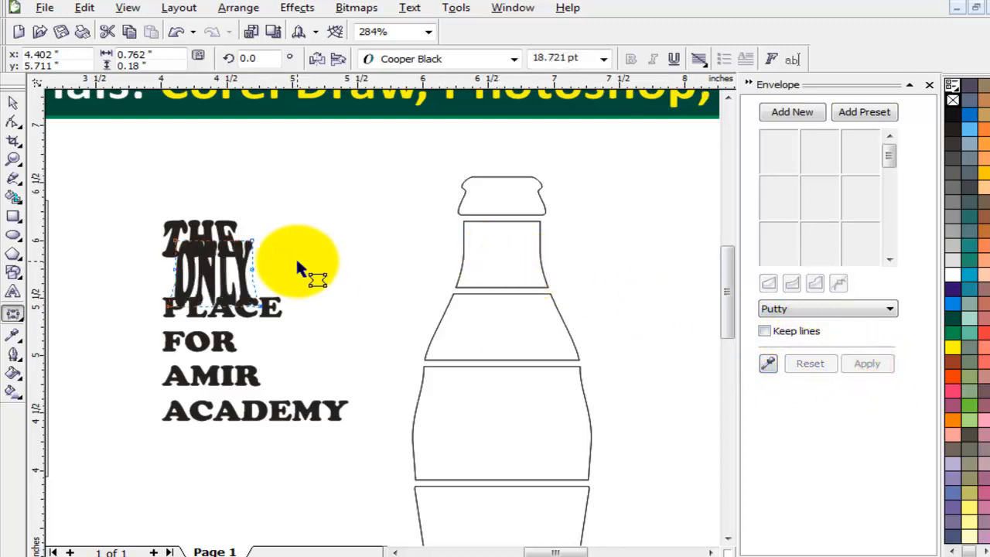
Envelope PLACE with the bottle shoulder's shape and FOR with the label section's shape.
left_click(279, 308)
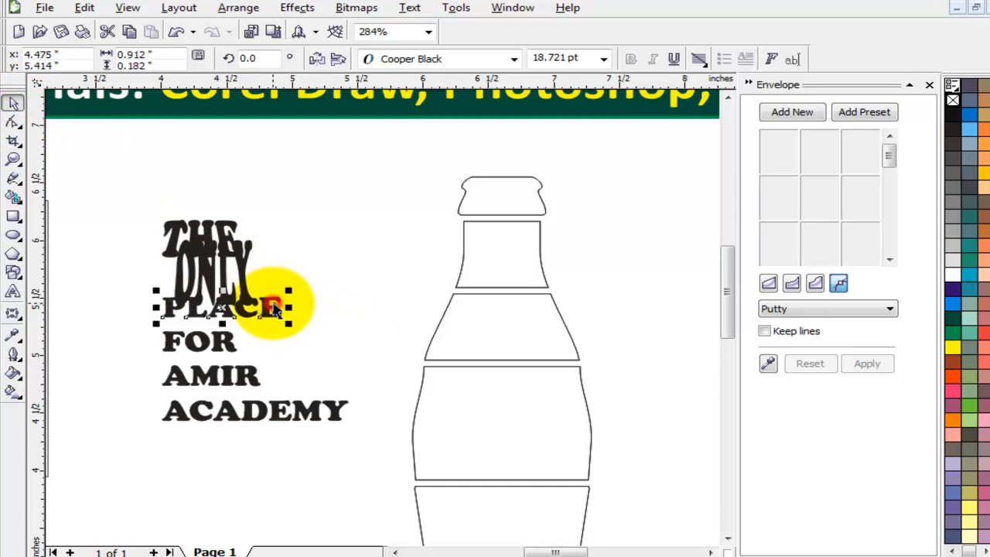
left_click(768, 364)
left_click(504, 322)
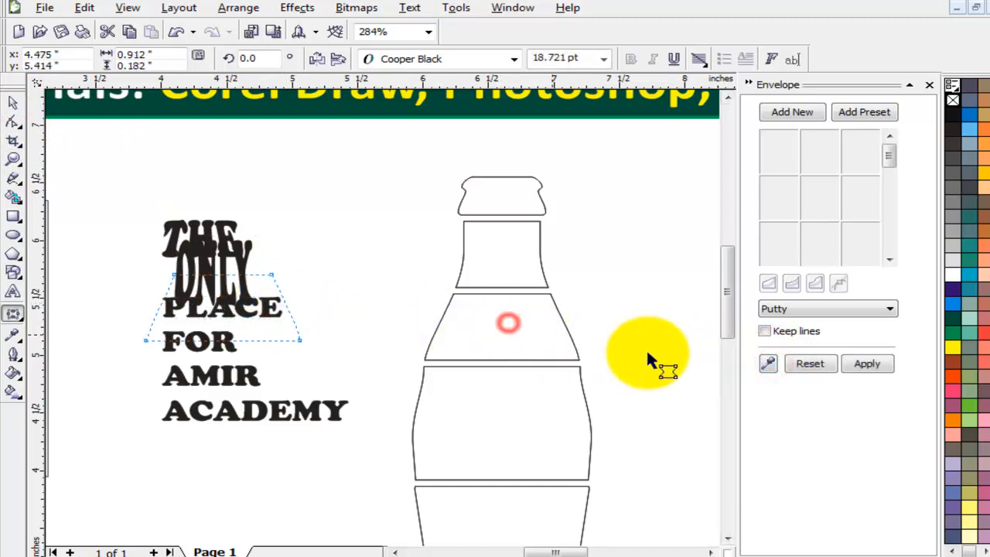
left_click(867, 364)
left_click(220, 350)
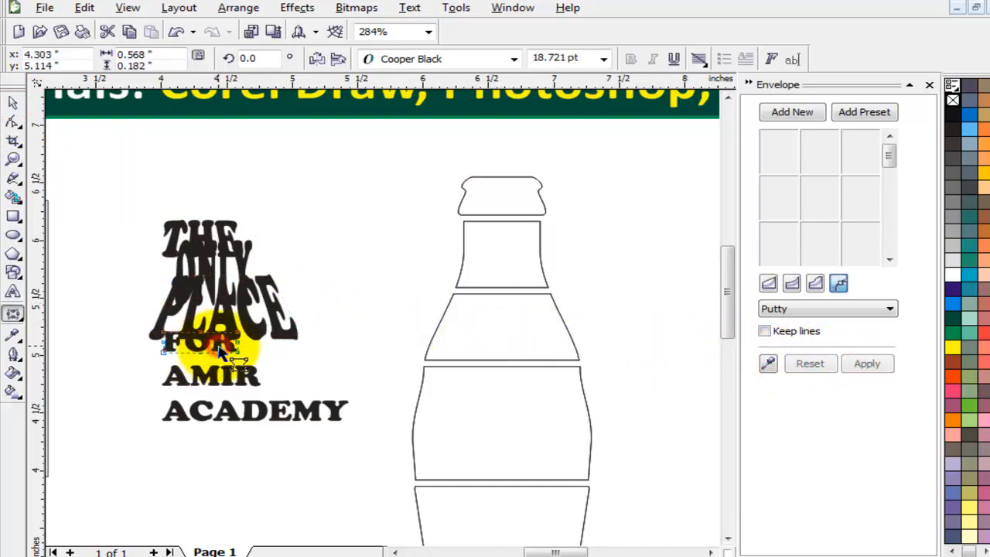
left_click(771, 367)
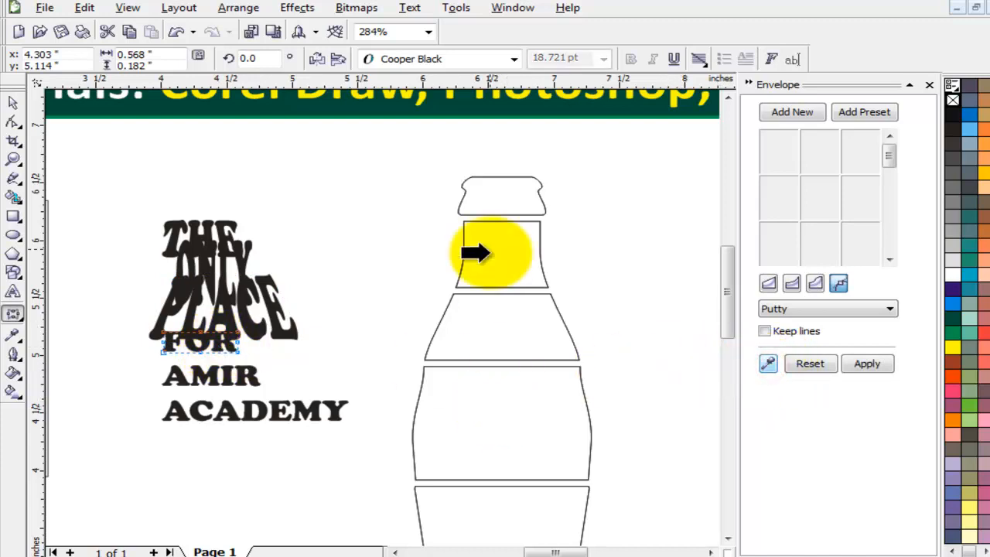
left_click(486, 406)
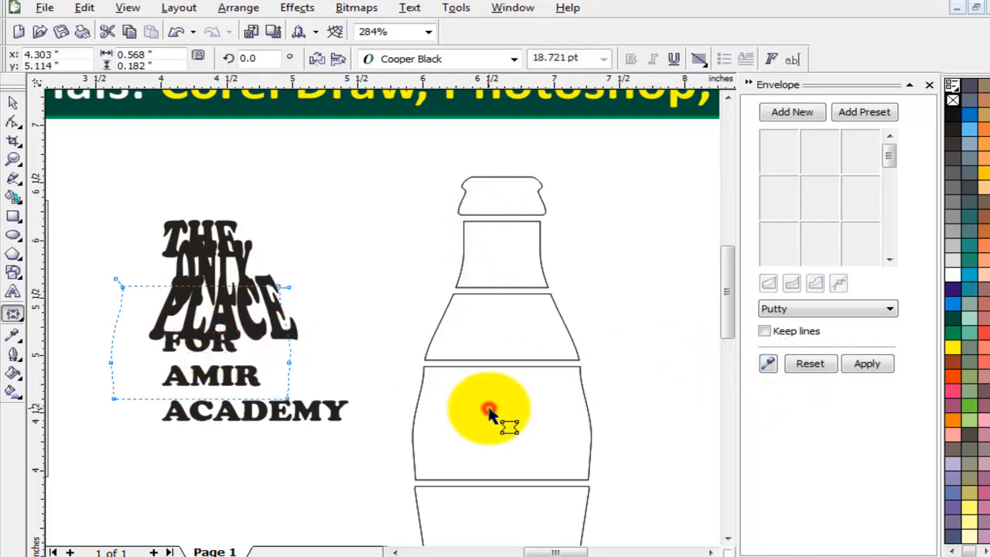
left_click(867, 363)
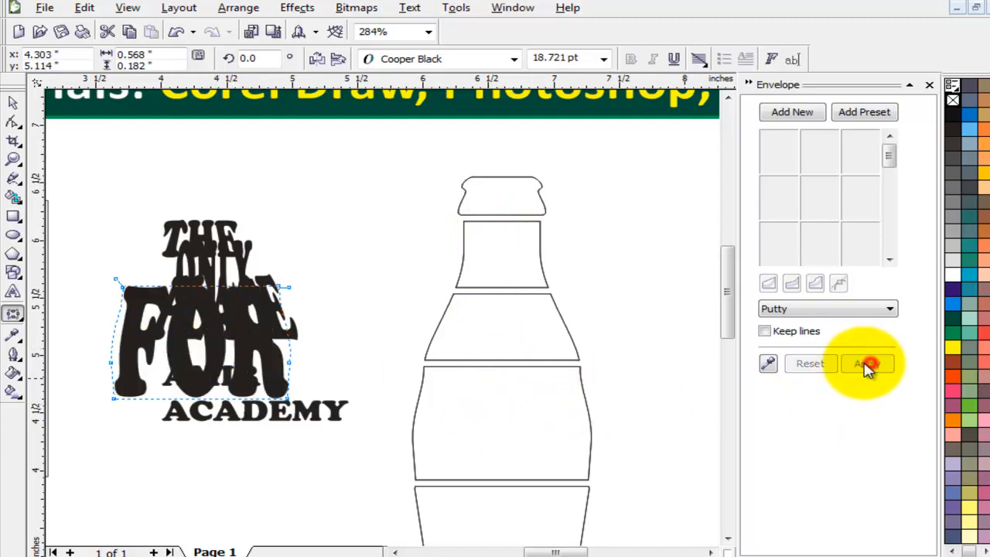
left_click(14, 104)
left_click(317, 170)
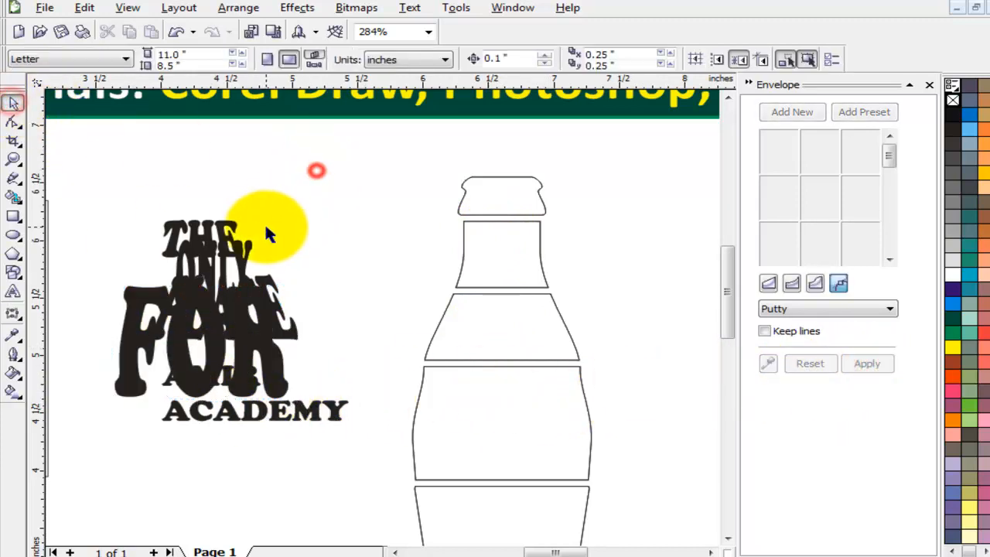
left_click(221, 221)
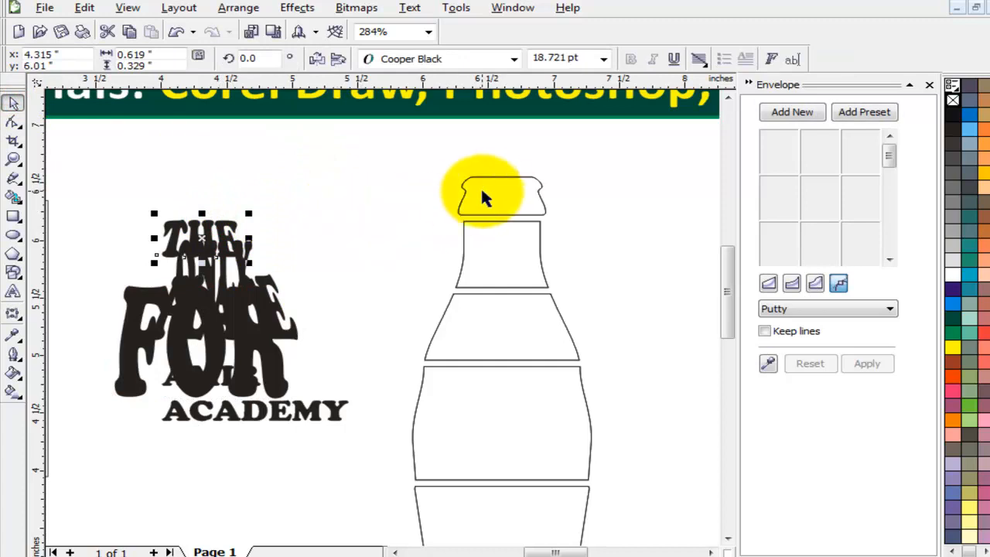
Center THE on the bottle cap and move ONLY into the bottle's neck.
left_click(501, 190, "shift")
key("e")
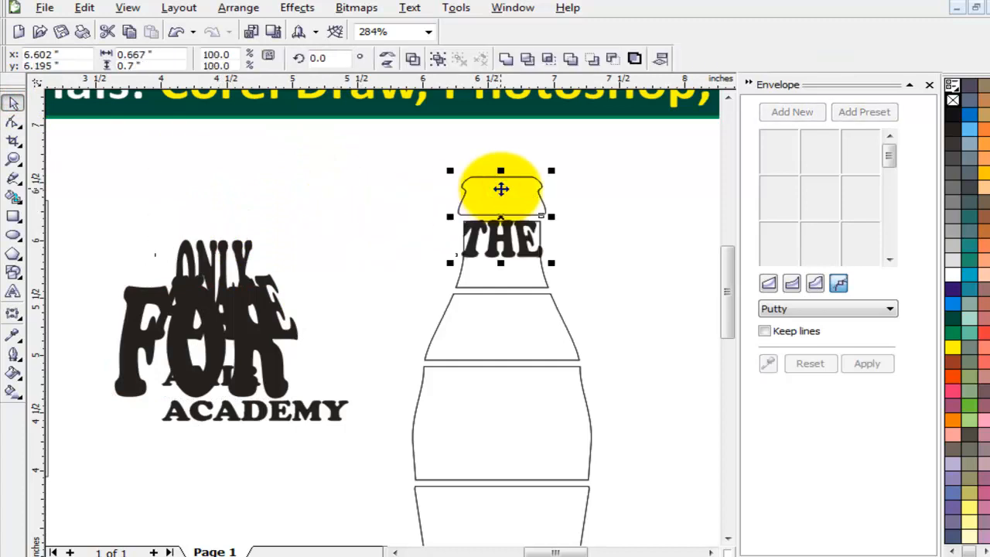
key("c")
left_click(604, 239)
left_click_drag(240, 259, 546, 242)
left_click(593, 243)
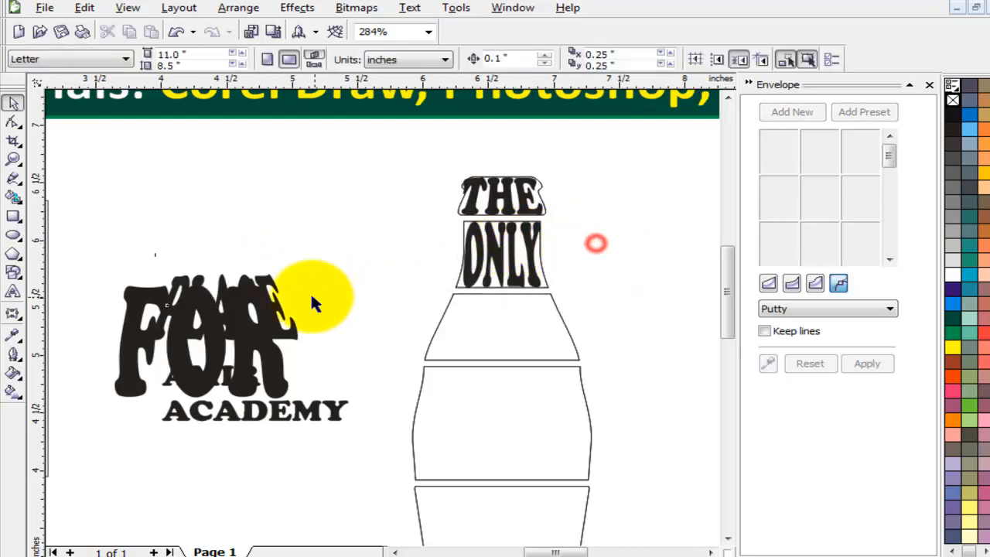
Delete a stray object and fit PLACE into the bottle's shoulder section.
left_click_drag(257, 294, 247, 190)
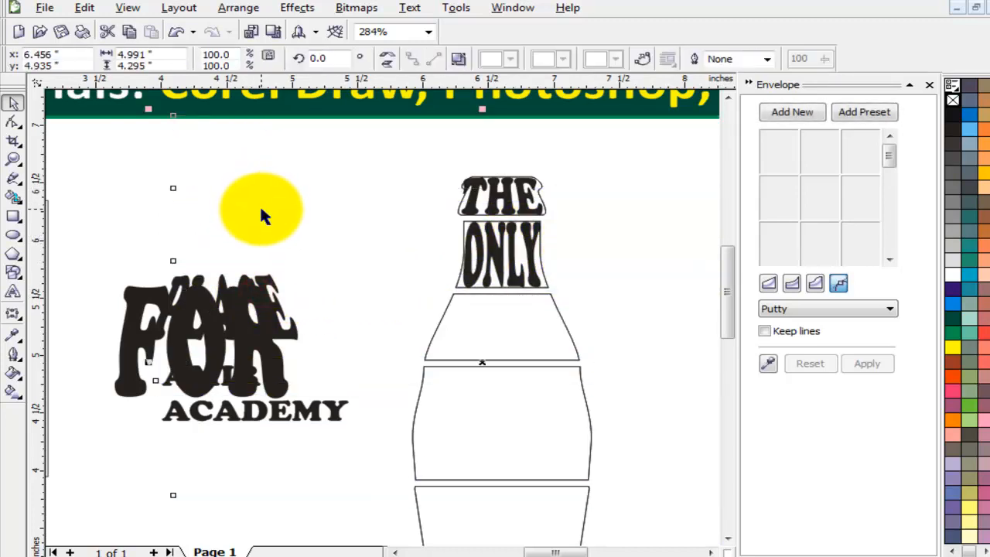
key("Delete")
left_click(276, 240)
left_click_drag(265, 281, 291, 215)
left_click(491, 304, "shift")
left_click(492, 304)
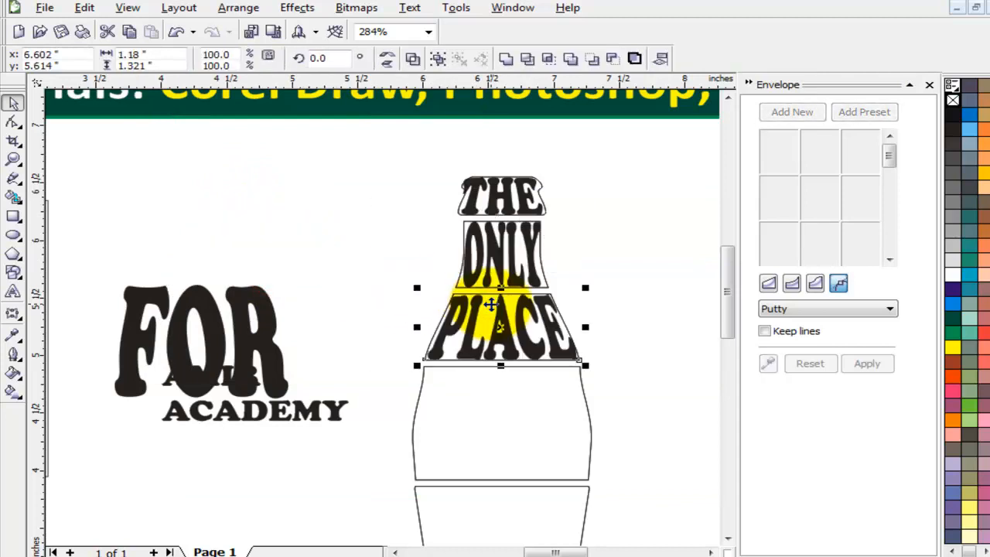
left_click(599, 302)
Fit FOR into the wide middle section of the bottle outline.
left_click(251, 323)
left_click(559, 402, "shift")
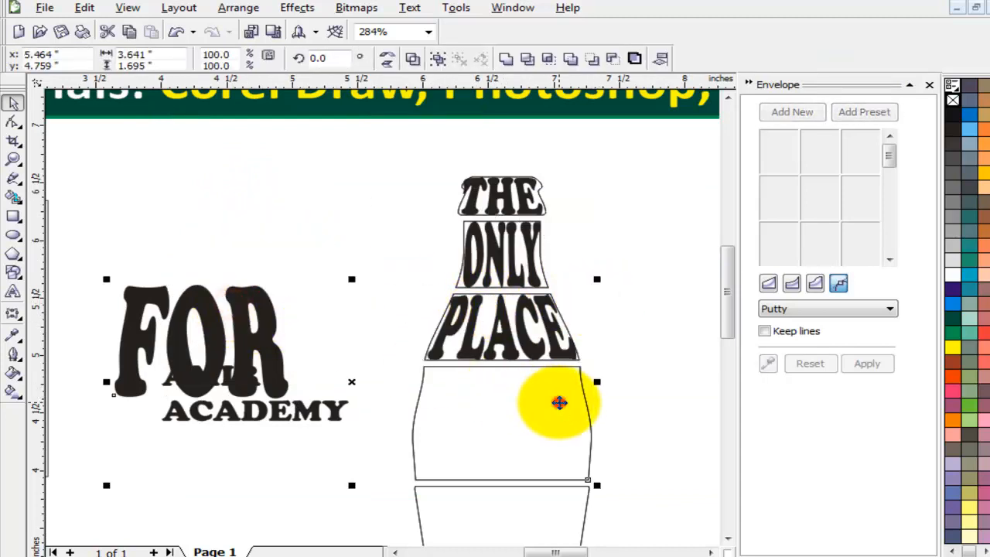
left_click(560, 402)
left_click(364, 317)
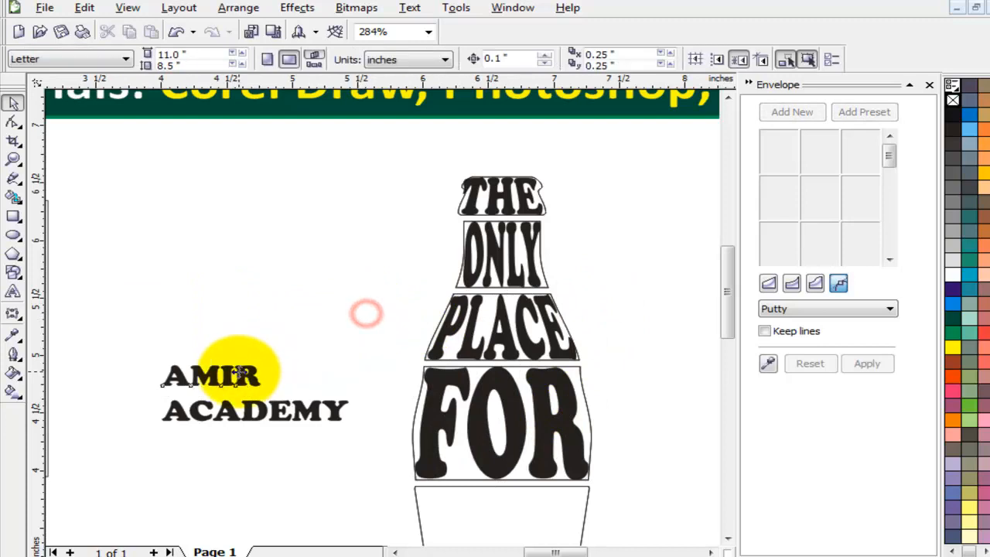
left_click(238, 371)
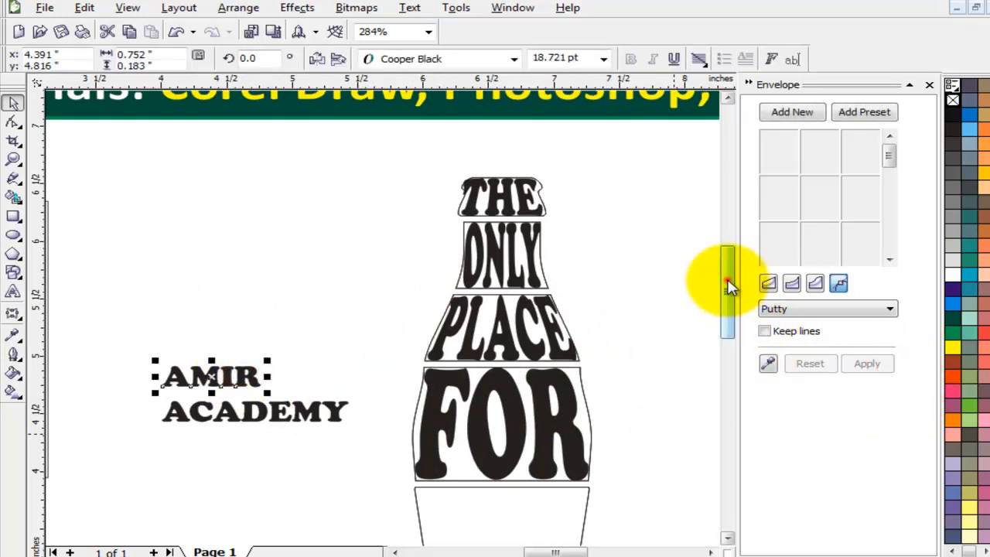
Envelope AMIR to the bottle's lower section and ACADEMY to the bottom section.
left_click_drag(728, 277, 726, 302)
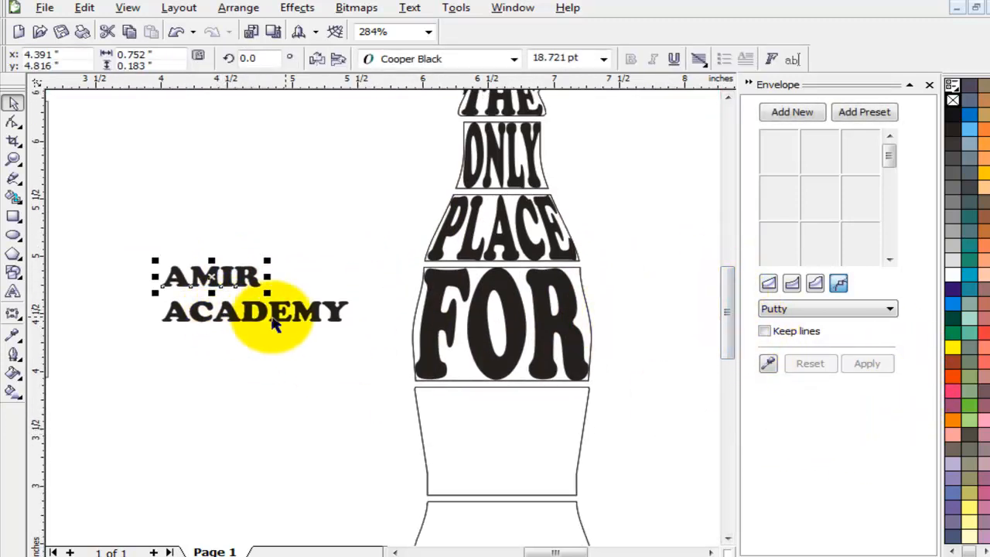
left_click(770, 365)
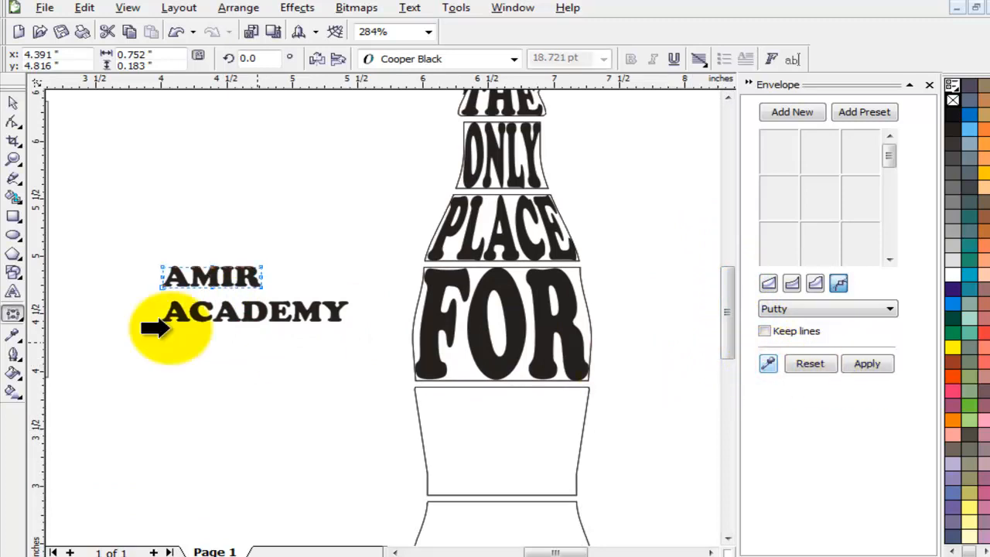
left_click(488, 416)
left_click(867, 364)
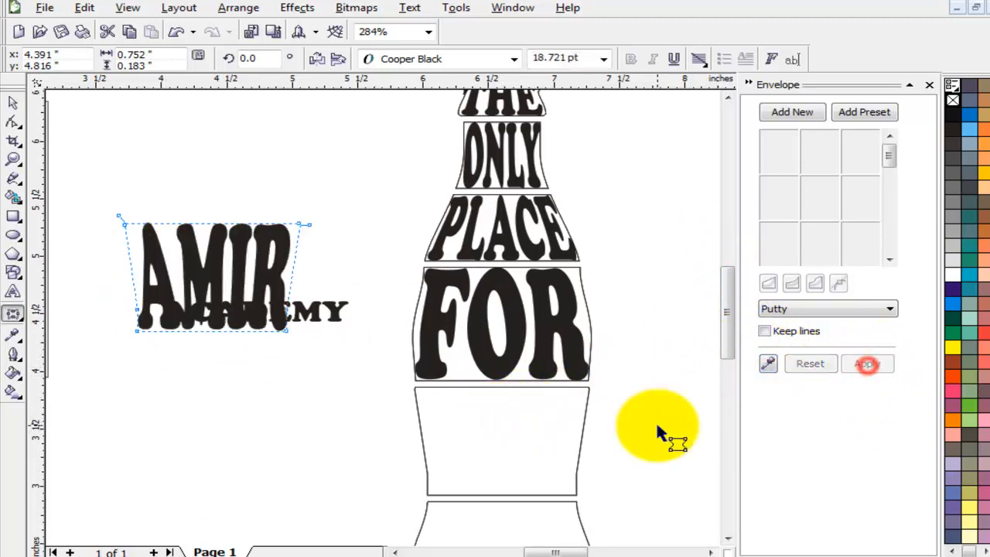
left_click(335, 312)
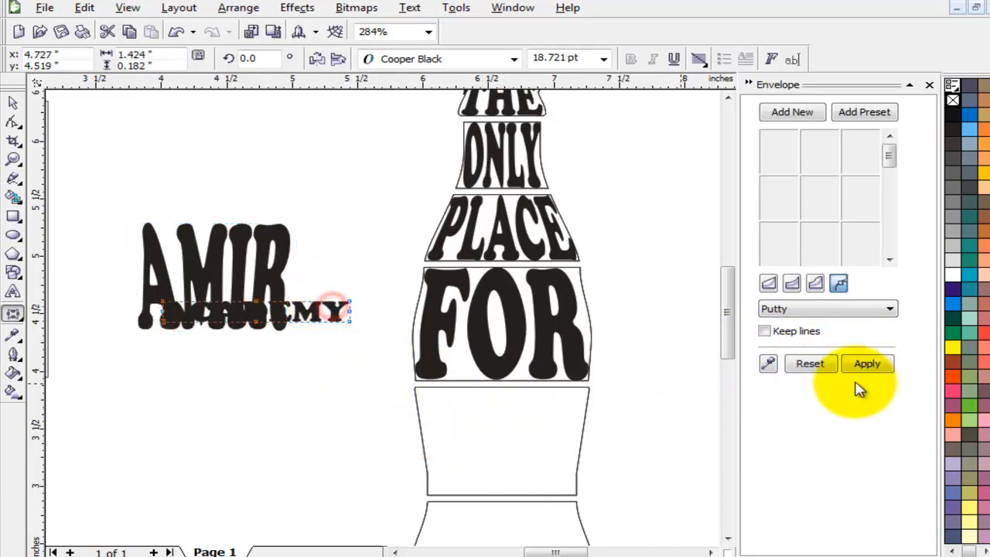
left_click(769, 363)
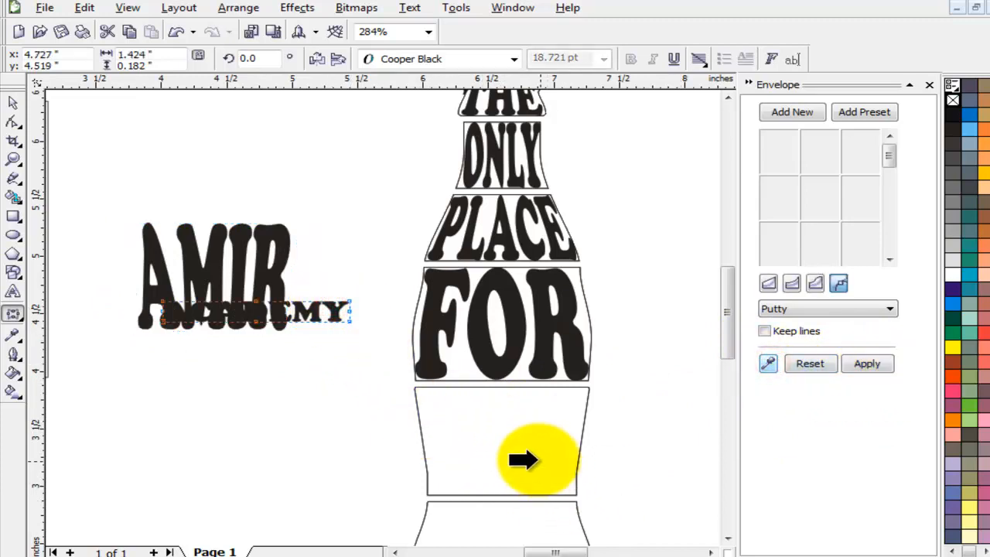
left_click(531, 523)
left_click(867, 364)
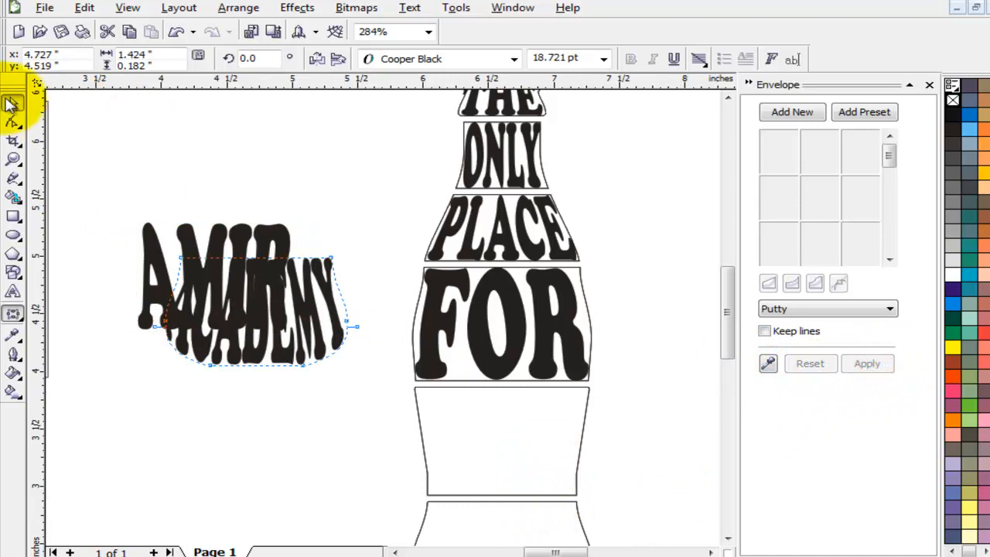
left_click(12, 103)
Centre AMIR and ACADEMY horizontally and vertically within their bottle sections.
left_click(243, 147)
left_click(263, 230)
left_click(562, 429, "shift")
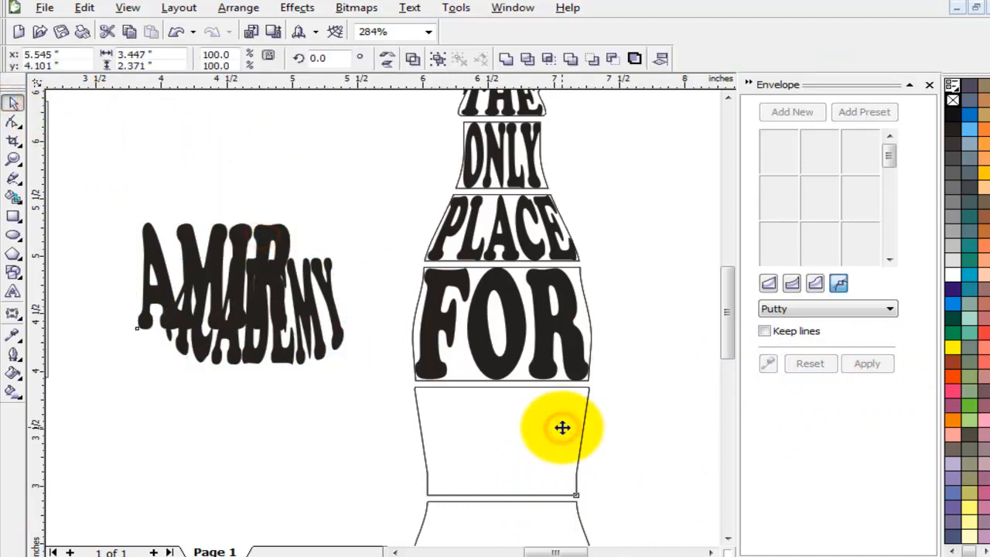
key("c")
key("e")
left_click(361, 457)
left_click(306, 310)
left_click(562, 531, "shift")
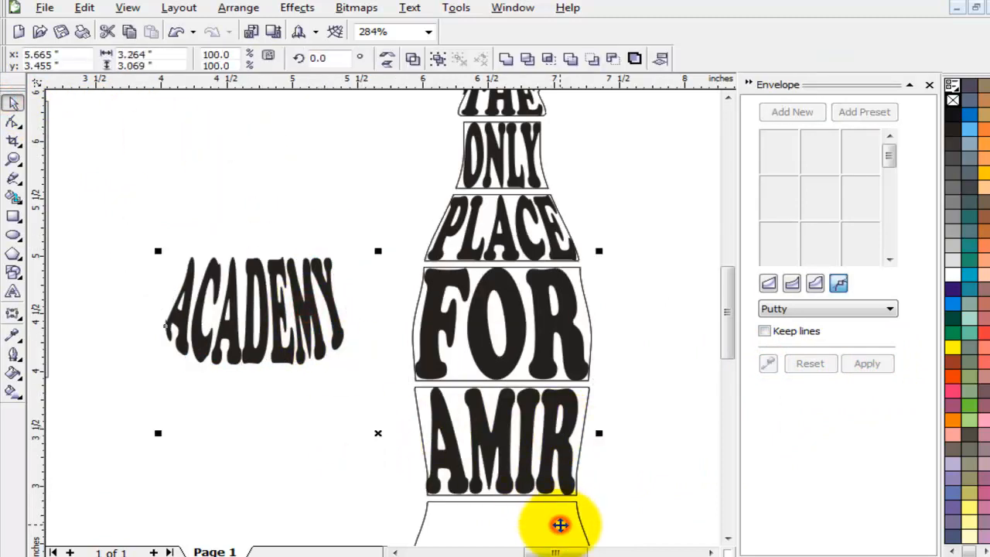
key("c")
key("e")
left_click(682, 407)
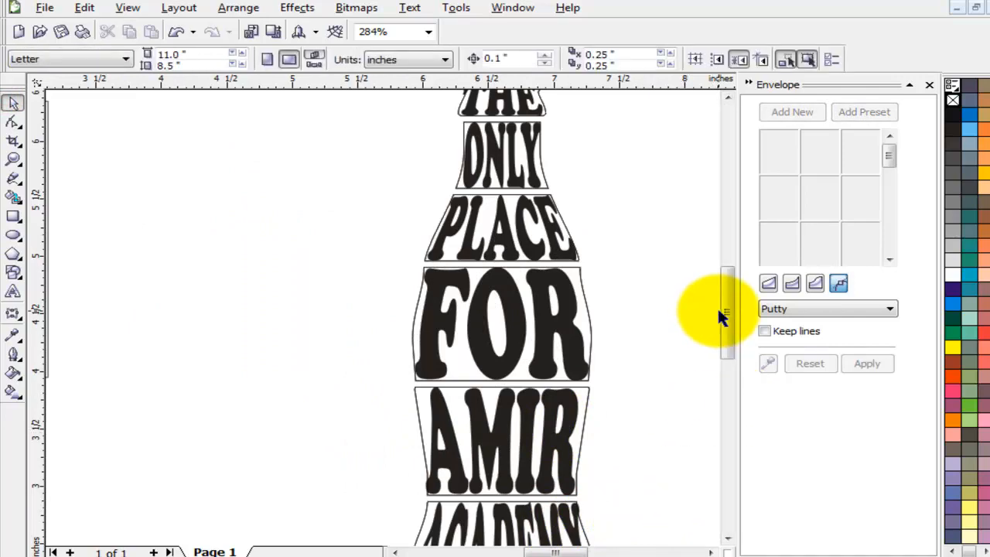
key("F3")
left_click(378, 385)
key("z")
left_click(151, 186)
left_click_drag(161, 203, 342, 378)
right_click(333, 408)
right_click(402, 341)
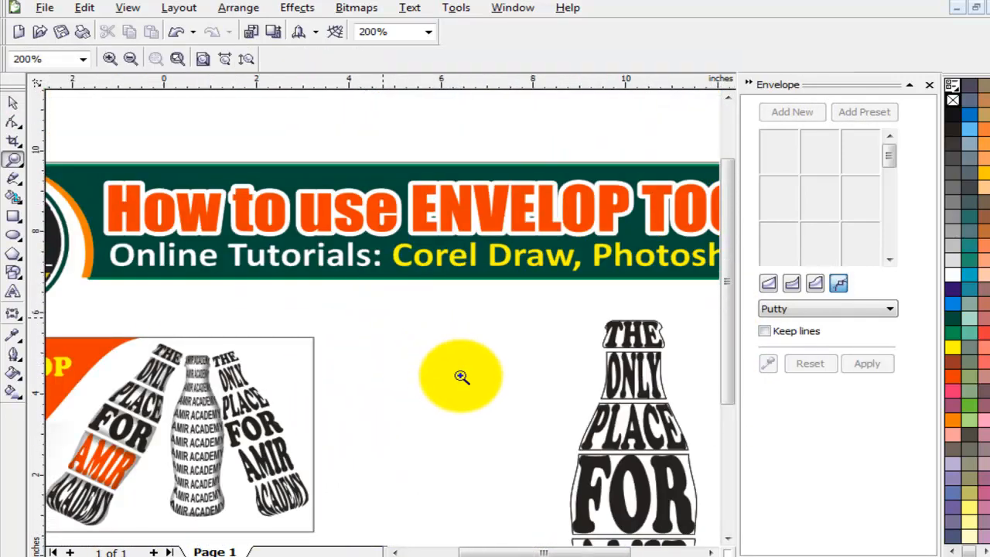
right_click(459, 375)
left_click(391, 279)
left_click_drag(481, 340, 546, 375)
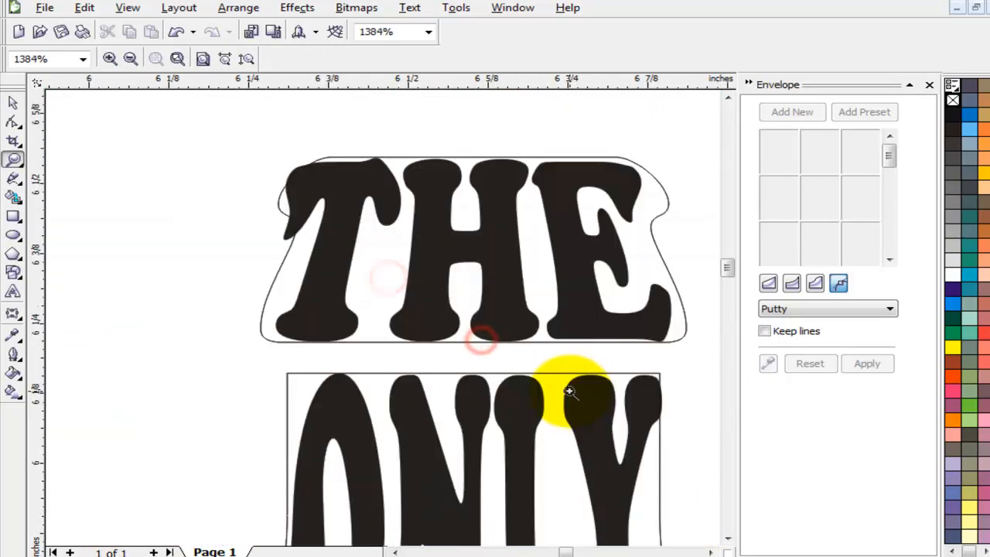
key("shift+F4")
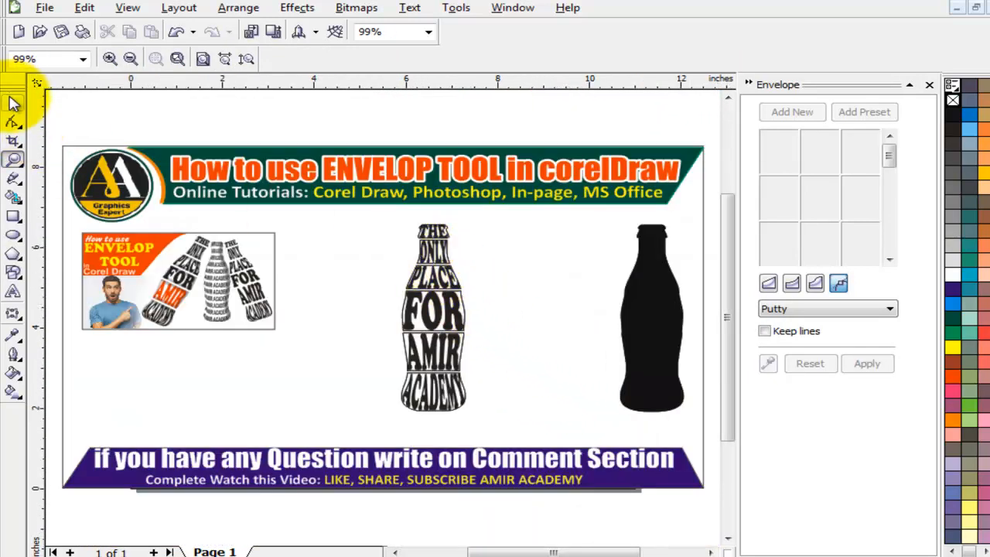
left_click(14, 103)
left_click(504, 274)
scroll(424, 309, "up", 1)
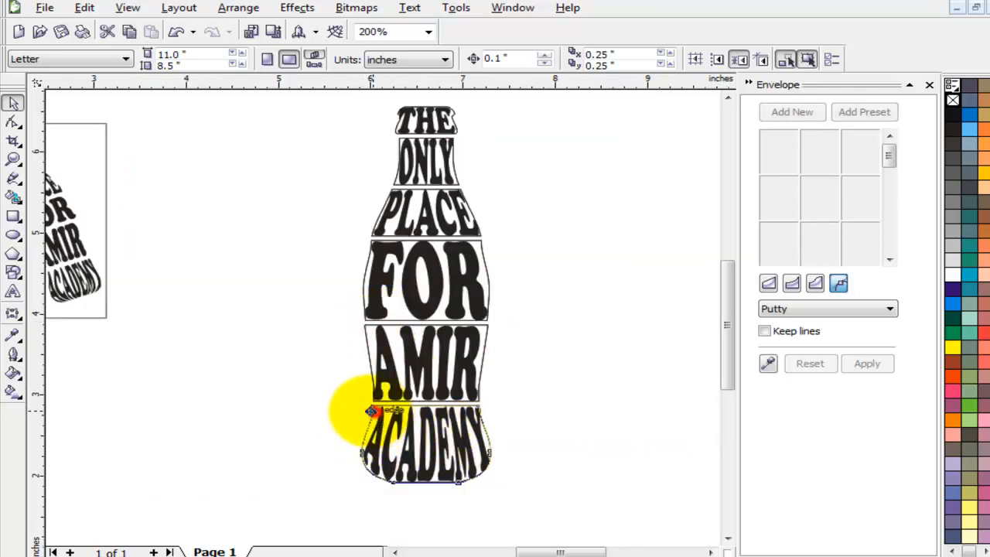
Delete the section outlines behind ACADEMY, AMIR and FOR.
left_click_drag(371, 411, 277, 396)
key("Delete")
left_click_drag(364, 326, 315, 325)
key("Delete")
left_click_drag(480, 241, 523, 232)
key("Delete")
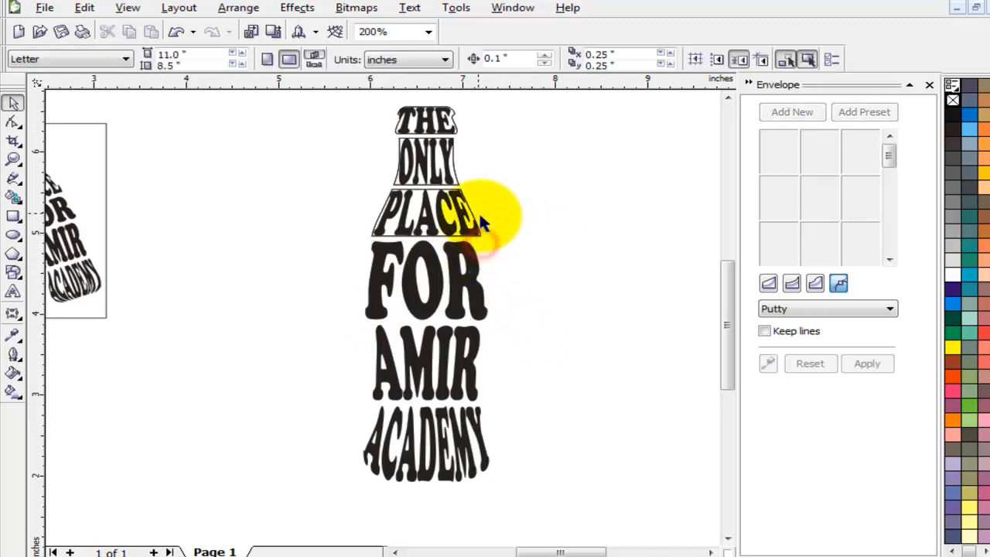
Delete the section outlines behind PLACE, ONLY and THE.
left_click_drag(417, 200, 599, 168)
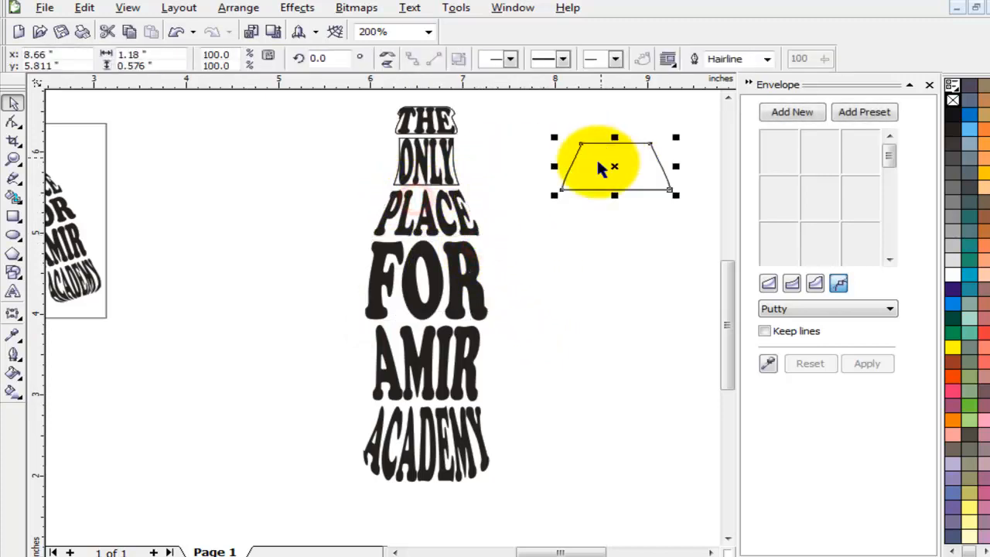
key("Delete")
left_click_drag(456, 177, 534, 166)
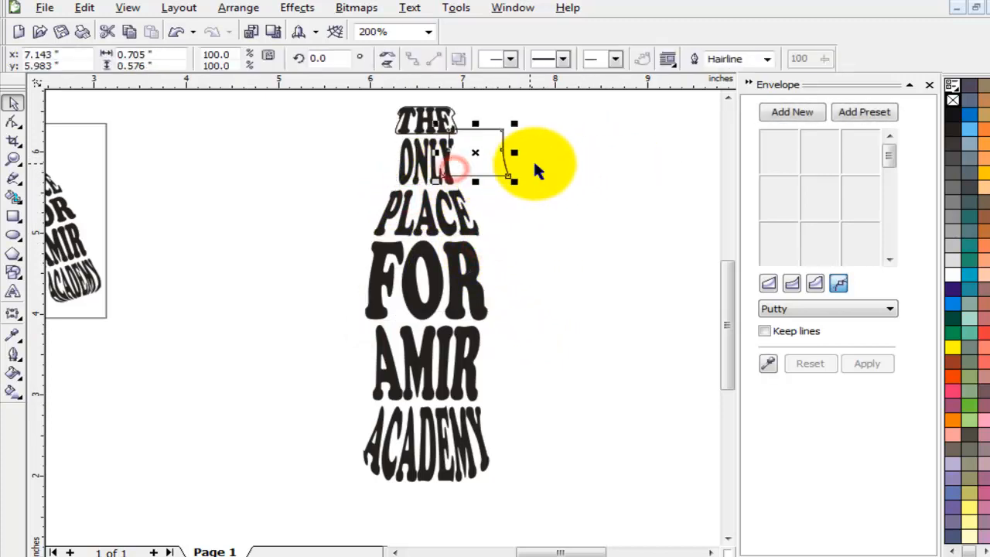
key("Delete")
left_click_drag(396, 126, 298, 126)
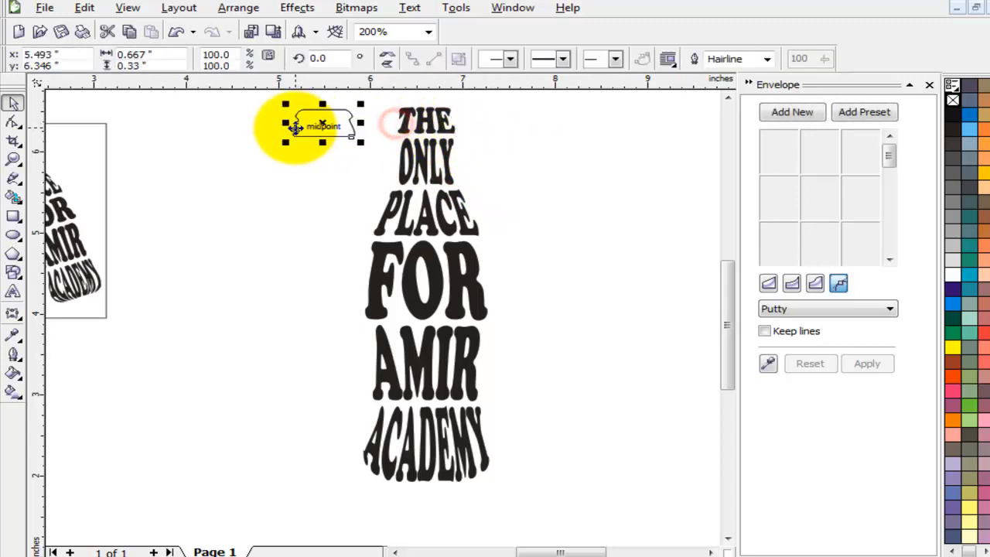
key("Delete")
left_click(627, 231)
left_click(301, 97)
Undo an accidental move of ONLY and marquee-select all the bottle-shaped words.
left_click_drag(413, 177, 518, 334)
key("ctrl+z")
left_click(273, 135)
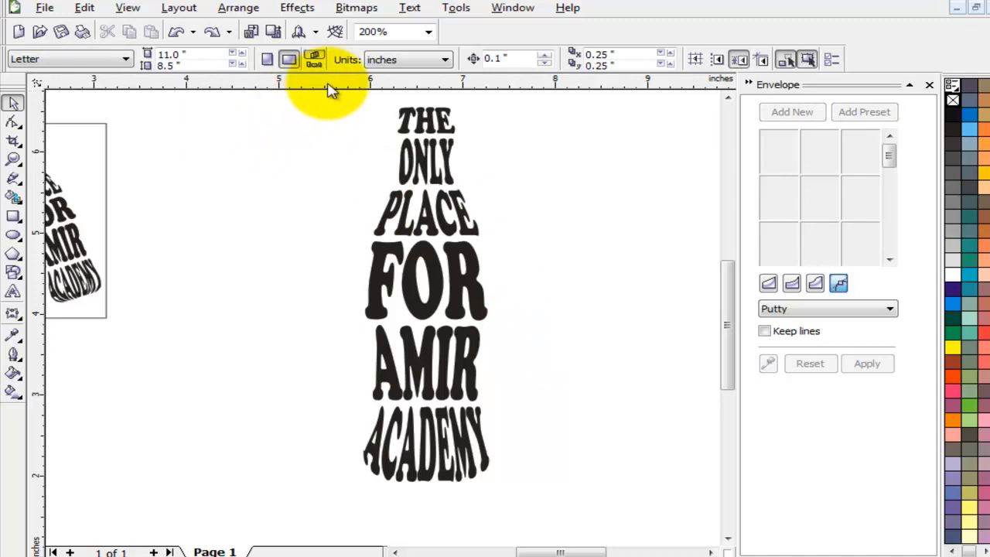
left_click_drag(311, 95, 574, 499)
left_click(566, 356)
left_click_drag(322, 94, 634, 500)
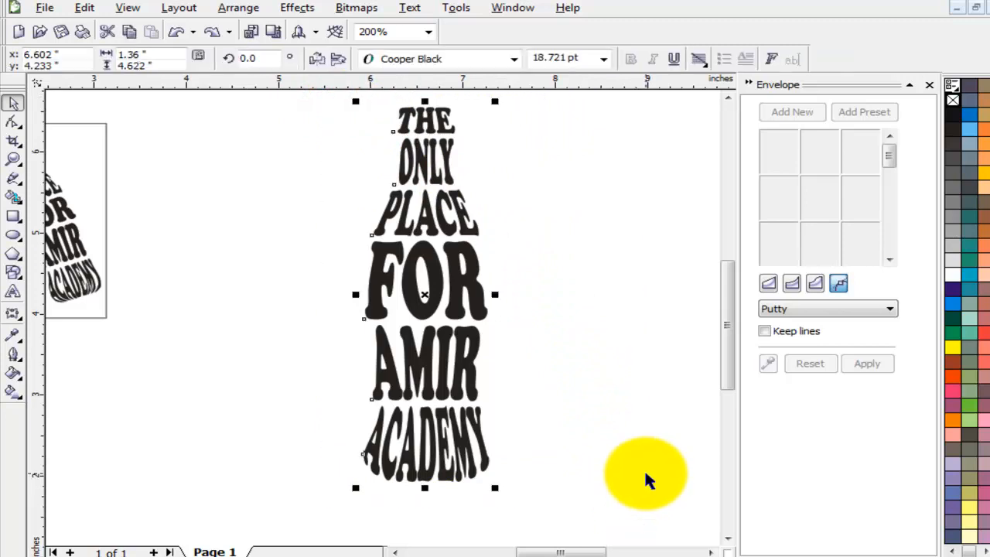
Fill AMIR orange-red and keep ACADEMY black.
left_click(573, 402)
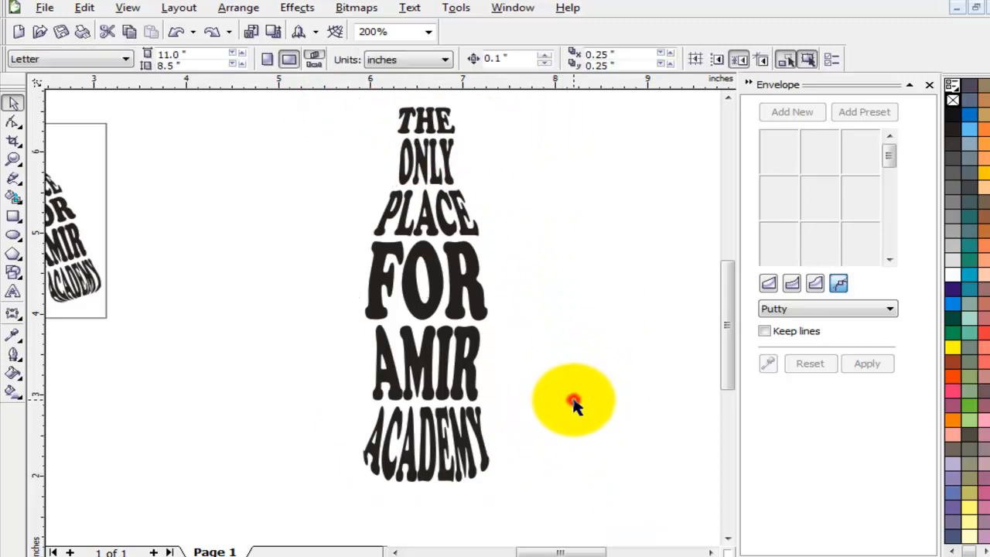
left_click(468, 366)
left_click(954, 349)
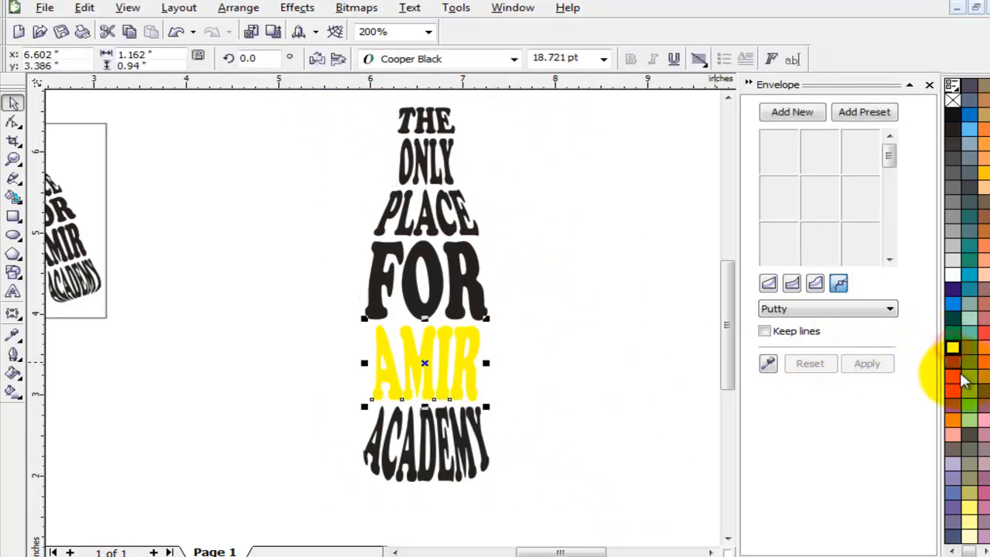
left_click(954, 378)
left_click(621, 445)
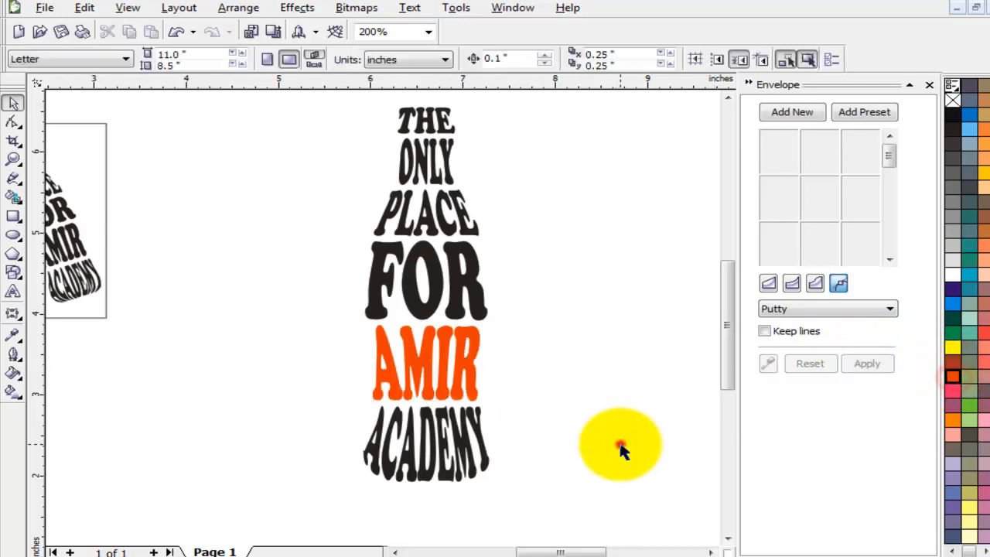
left_click(461, 447)
left_click(954, 116)
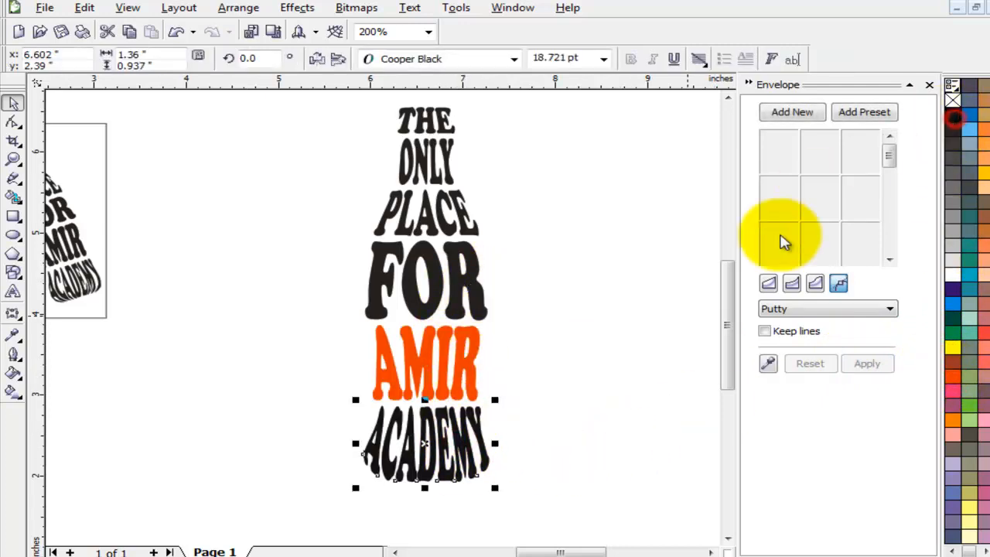
left_click(708, 389)
Fill FOR orange and ONLY blue.
left_click(474, 275)
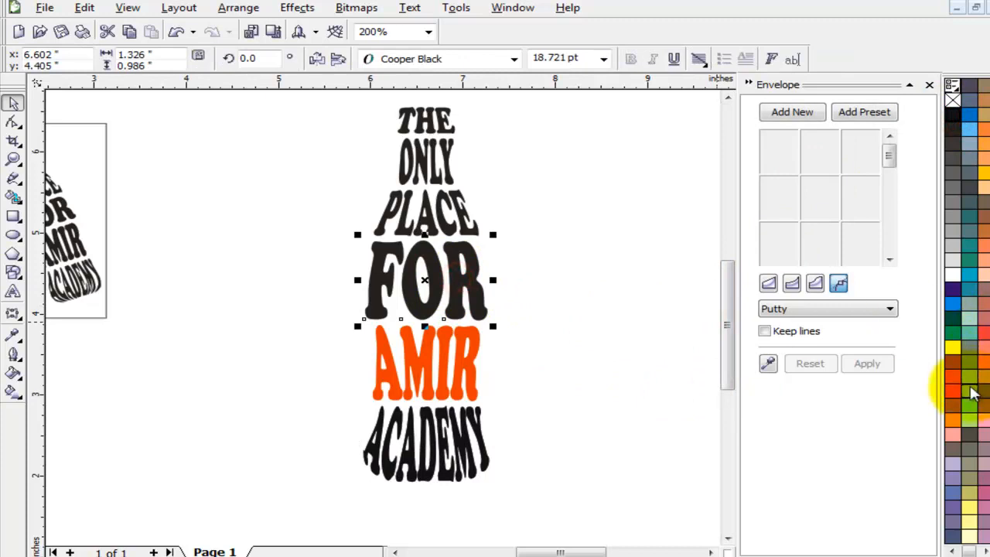
left_click(957, 424)
left_click(606, 285)
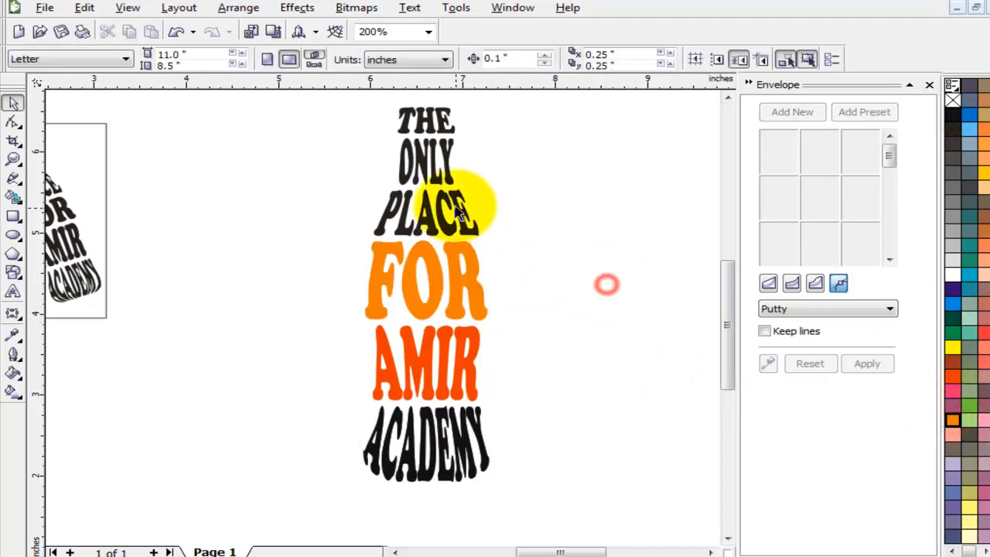
left_click(429, 154)
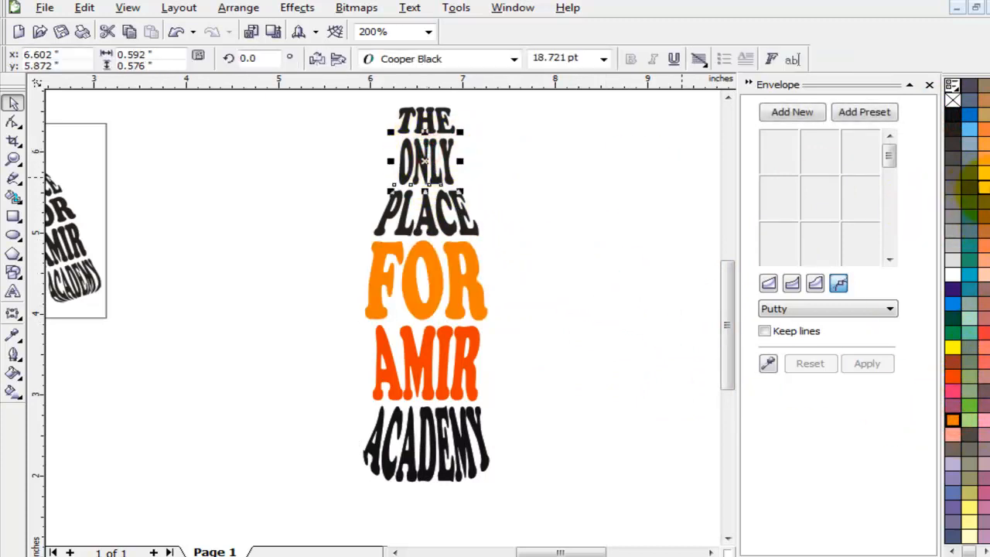
left_click(956, 306)
left_click(567, 267)
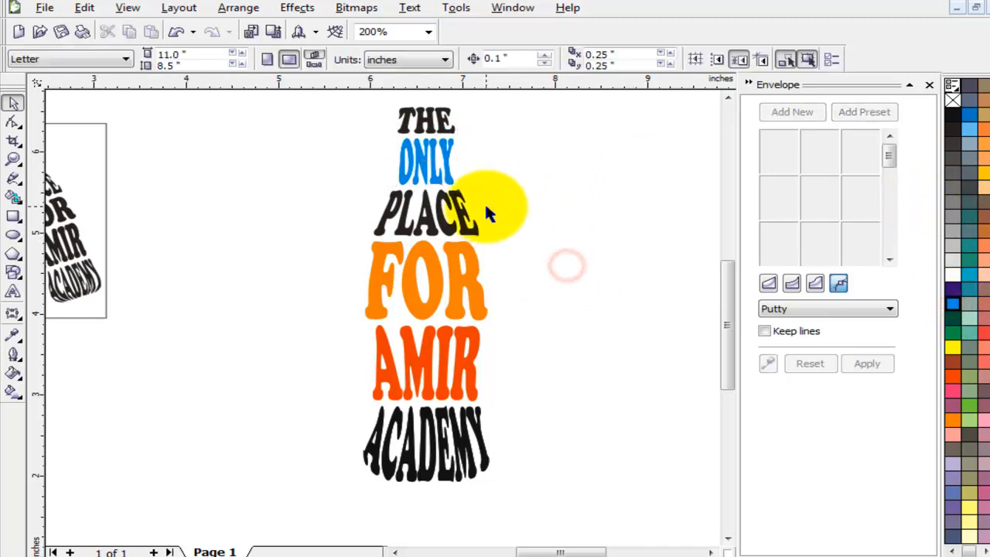
Marquee-select all six bottle words and group them with Ctrl+G.
left_click(322, 97)
left_click_drag(473, 187, 556, 355)
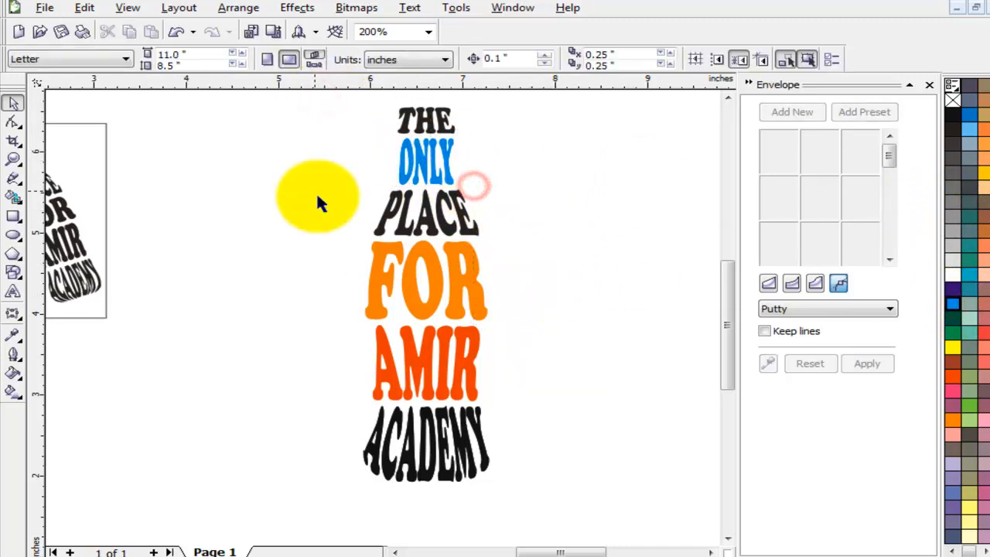
left_click_drag(310, 95, 602, 499)
key("ctrl+g")
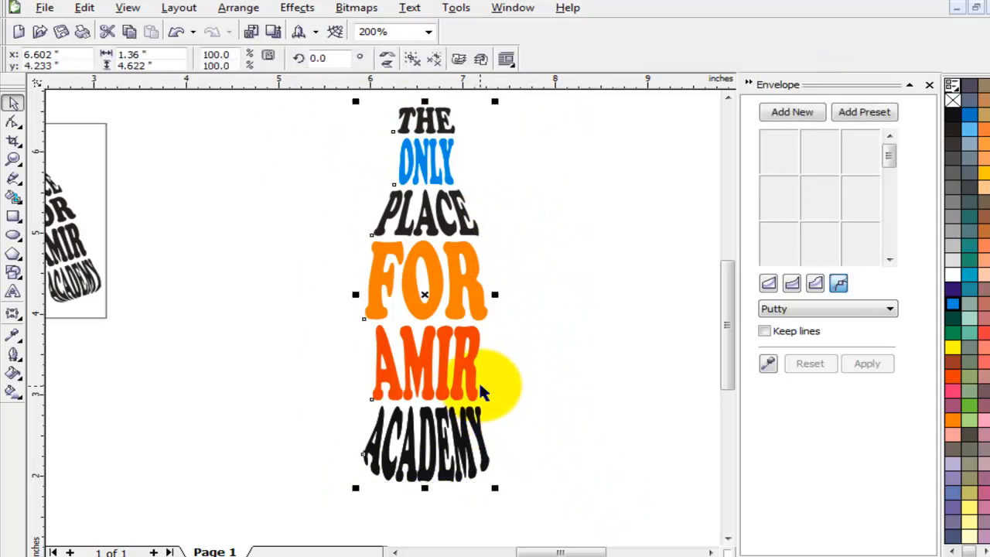
scroll(566, 362, "down", 1)
left_click(387, 340)
Drop a duplicate of the black bottle beside the original.
left_click(526, 267)
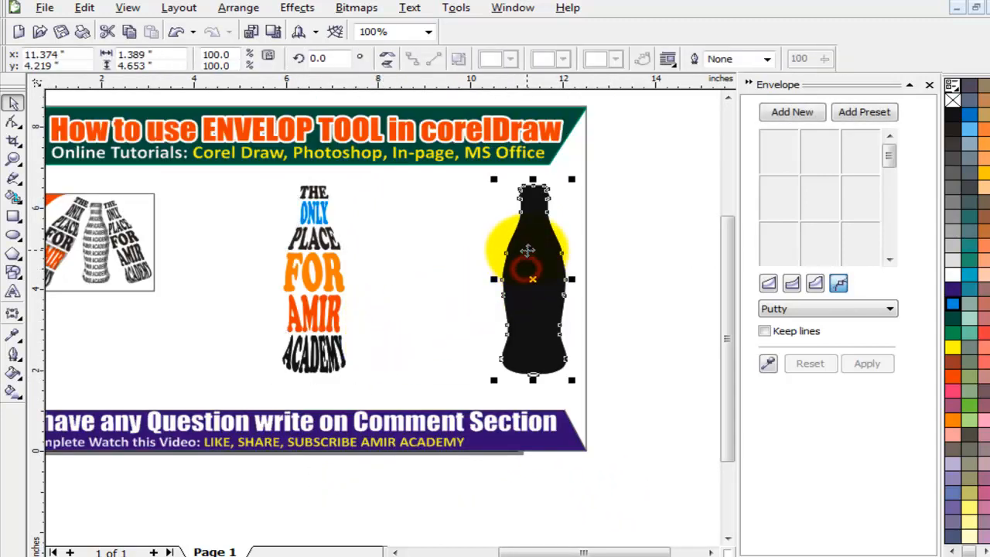
left_click_drag(528, 249, 472, 250)
left_click_drag(464, 250, 546, 260)
right_click(546, 261)
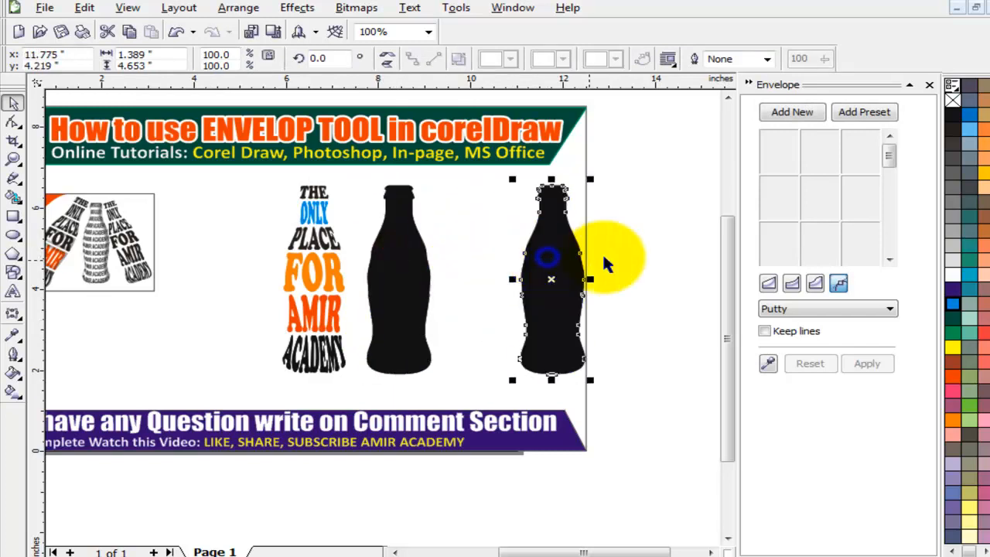
left_click(627, 230)
Remove the duplicate bottle's fill and give it a black hairline outline.
left_click(399, 270)
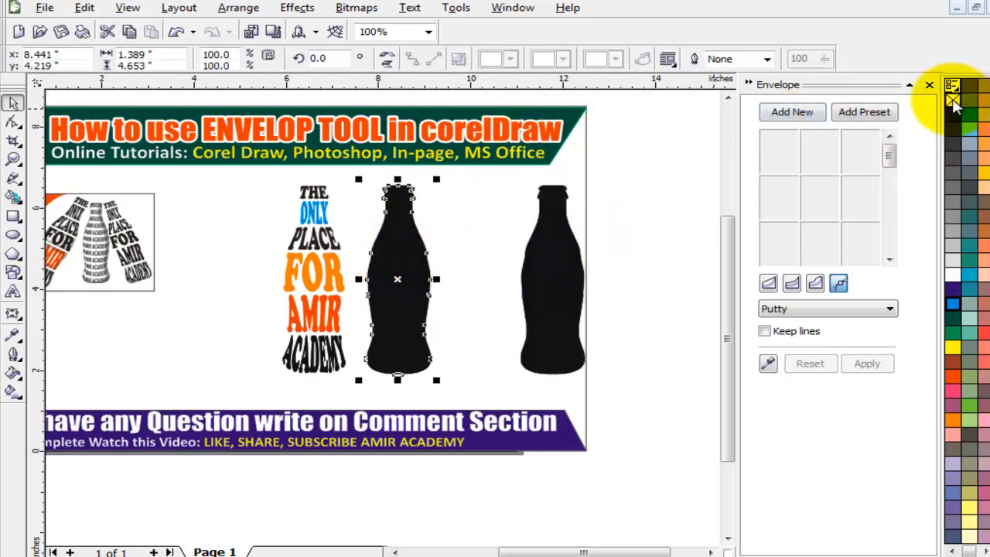
left_click(952, 101)
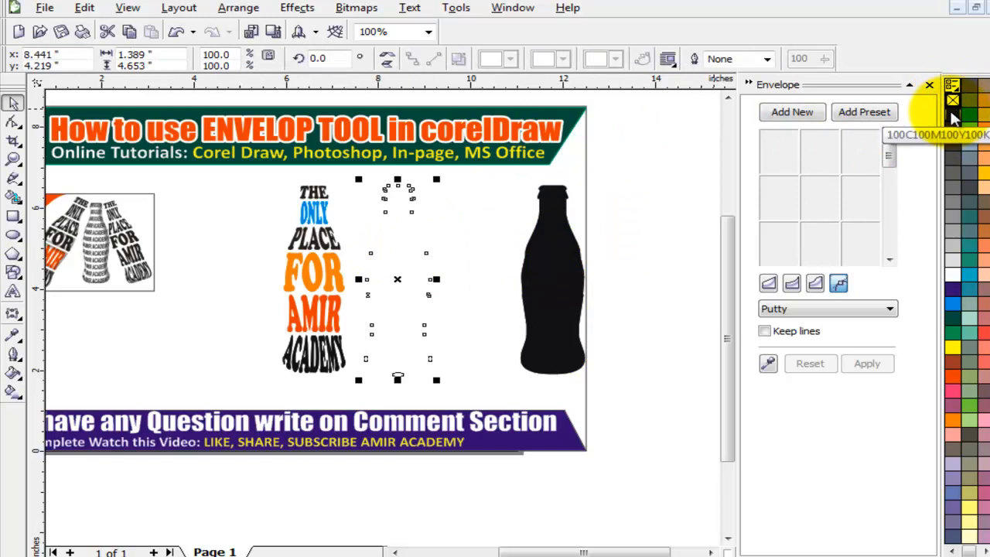
right_click(953, 116)
left_click(650, 270)
left_click(397, 284)
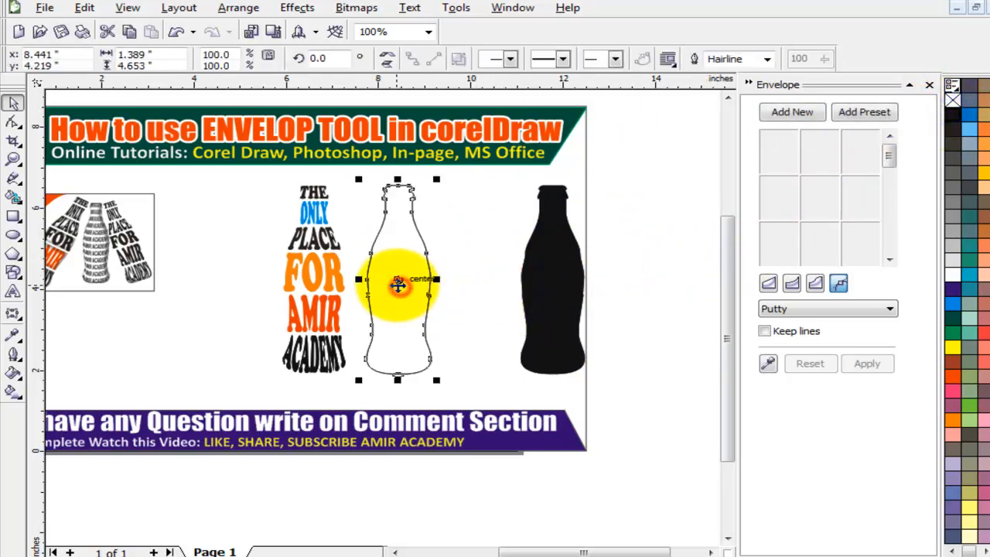
left_click(14, 315)
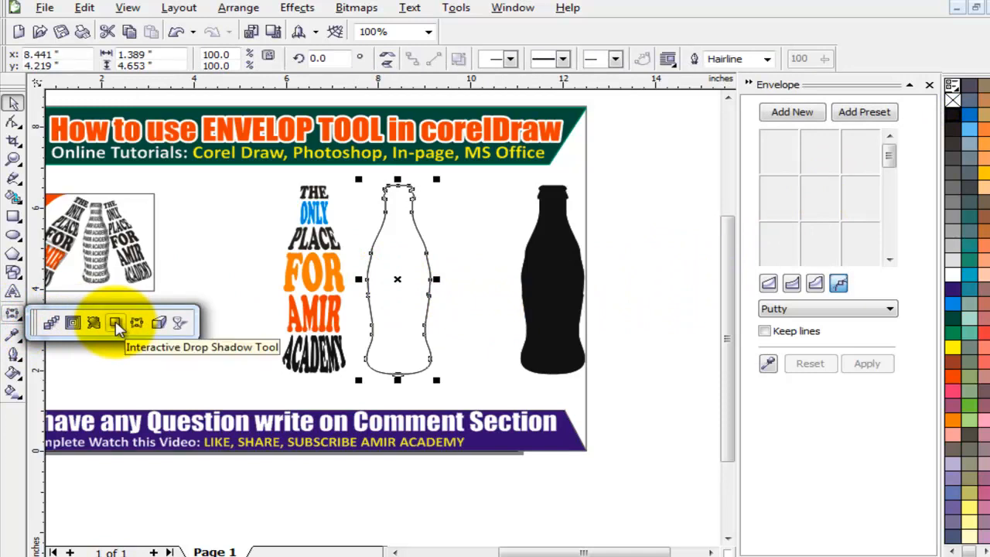
Cast a drop shadow to the bottle's lower right with Outside feathering direction and increased feathering.
left_click(115, 325)
left_click_drag(381, 231, 502, 314)
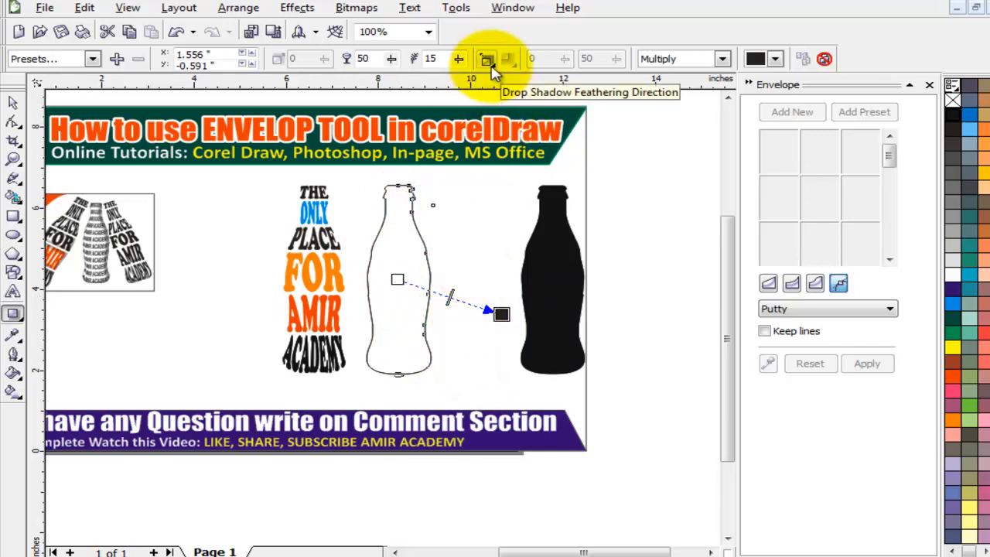
left_click(488, 62)
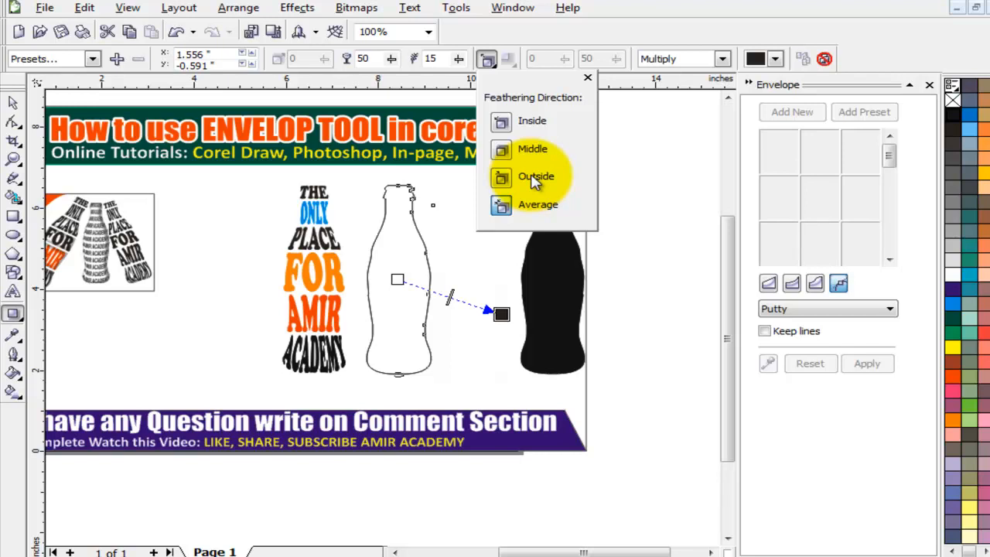
left_click(534, 177)
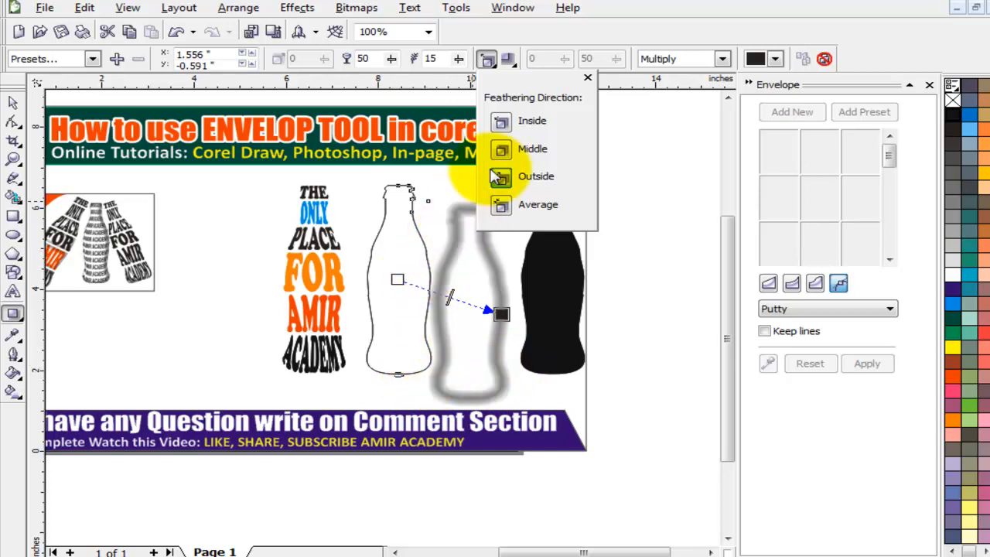
left_click(588, 78)
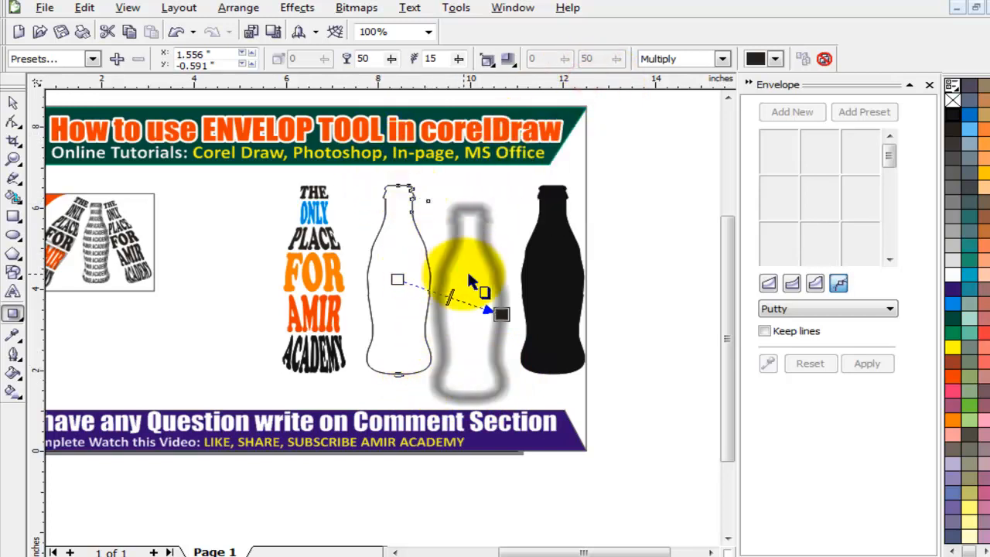
scroll(468, 270, "up", 1)
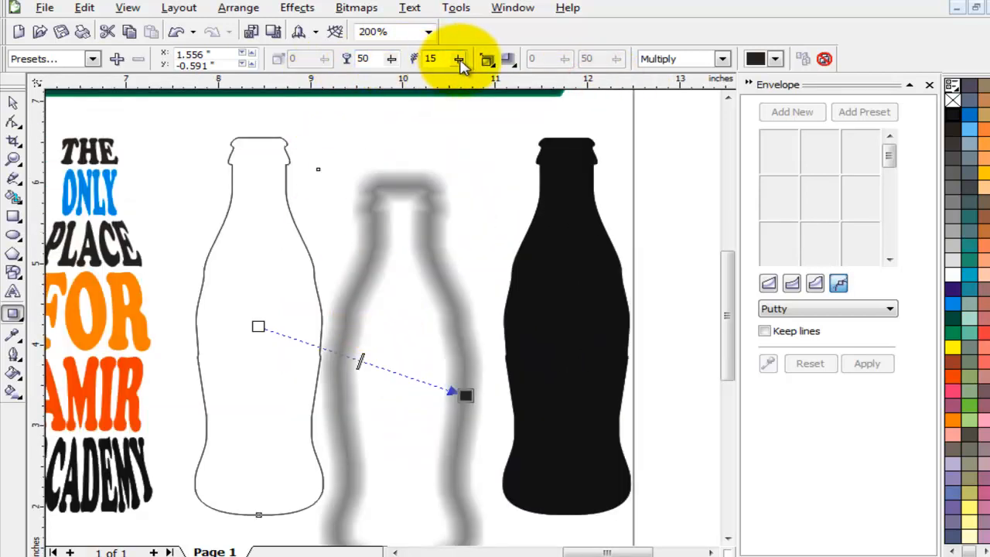
left_click(460, 65)
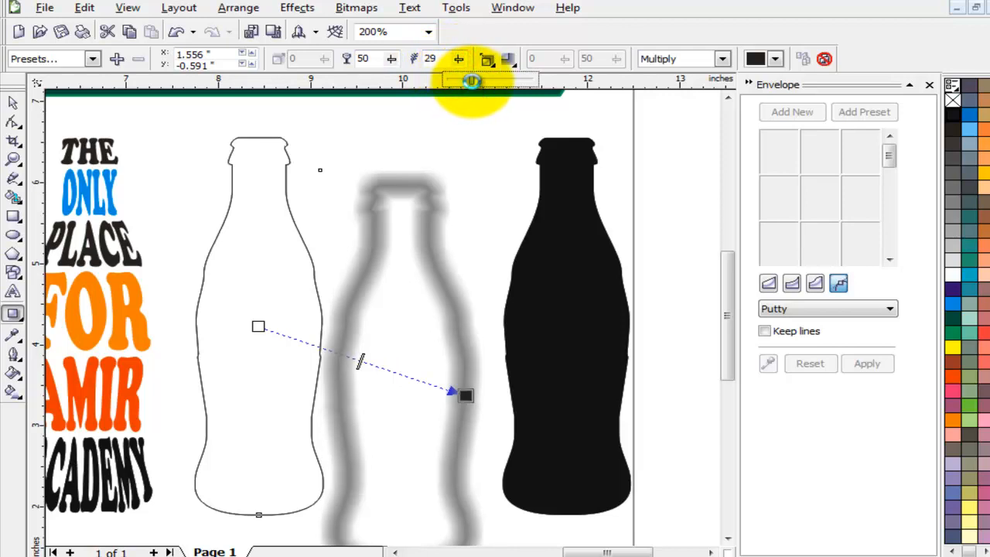
left_click_drag(472, 80, 448, 82)
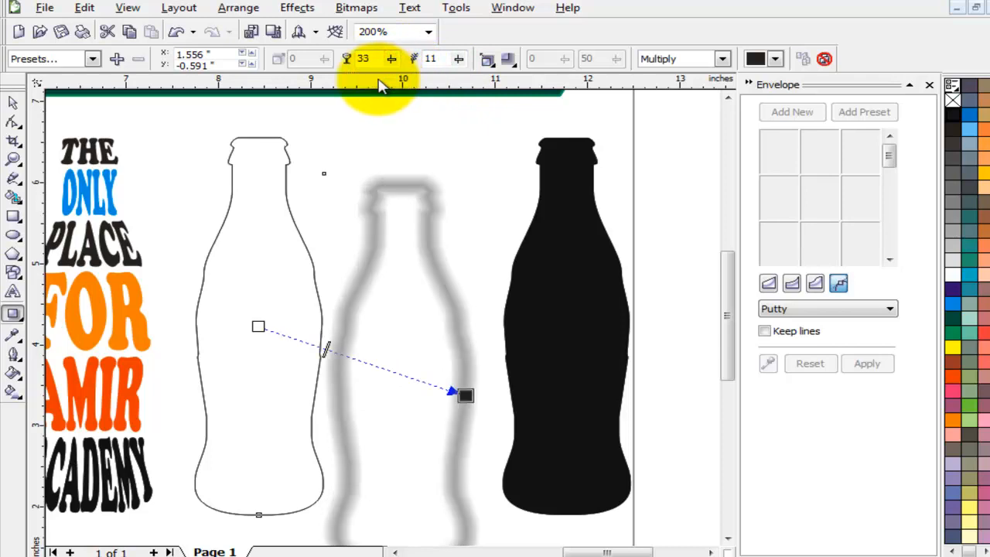
left_click(370, 128)
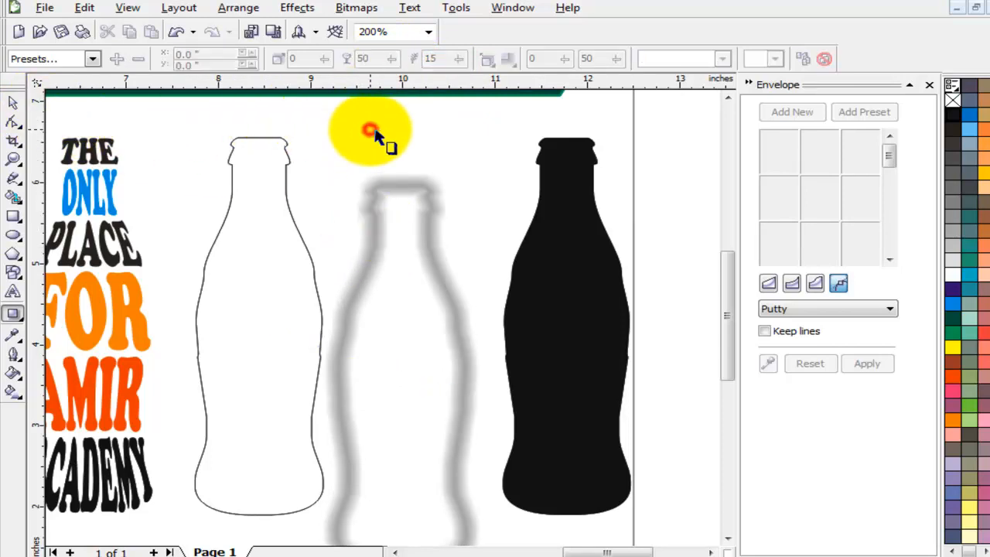
left_click(371, 206)
right_click(373, 205)
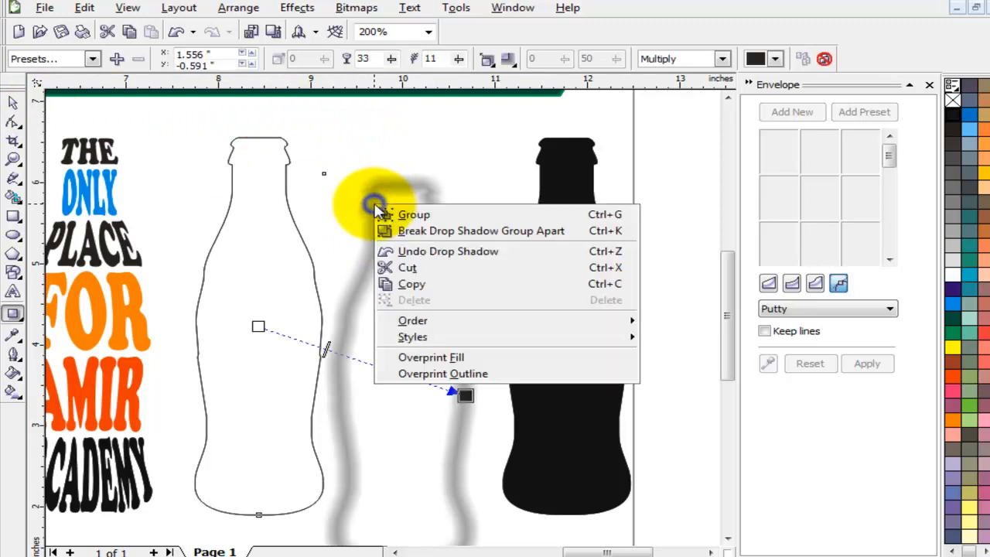
Break the drop shadow apart and move the blurred shadow onto the outline bottle.
left_click(423, 231)
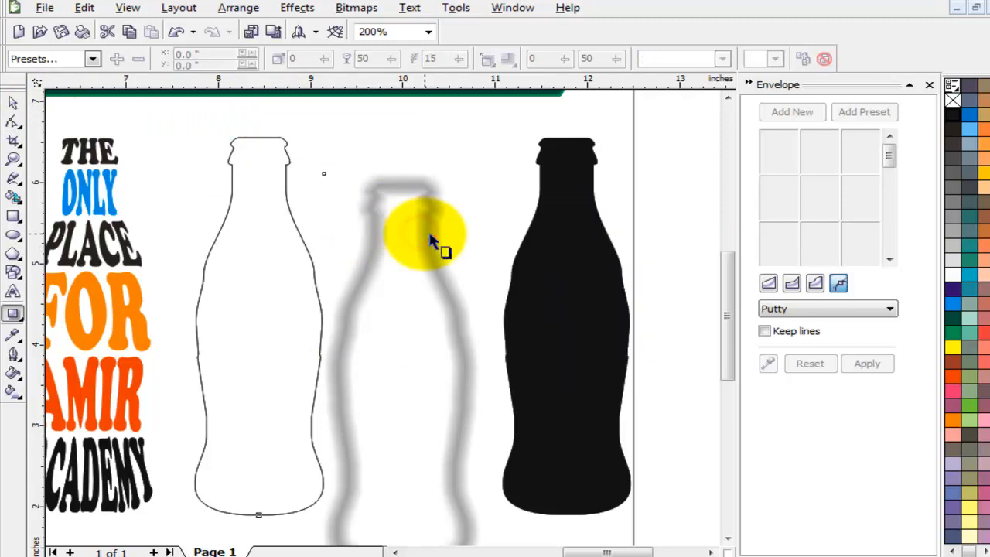
left_click(13, 104)
left_click(464, 125)
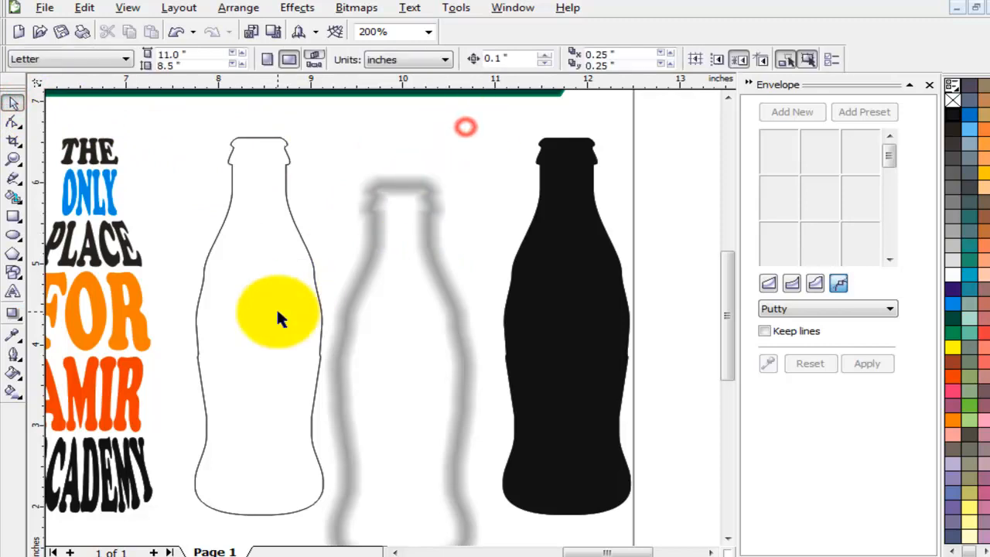
scroll(278, 315, "down", 1)
scroll(317, 339, "up", 1)
left_click_drag(657, 148, 514, 105)
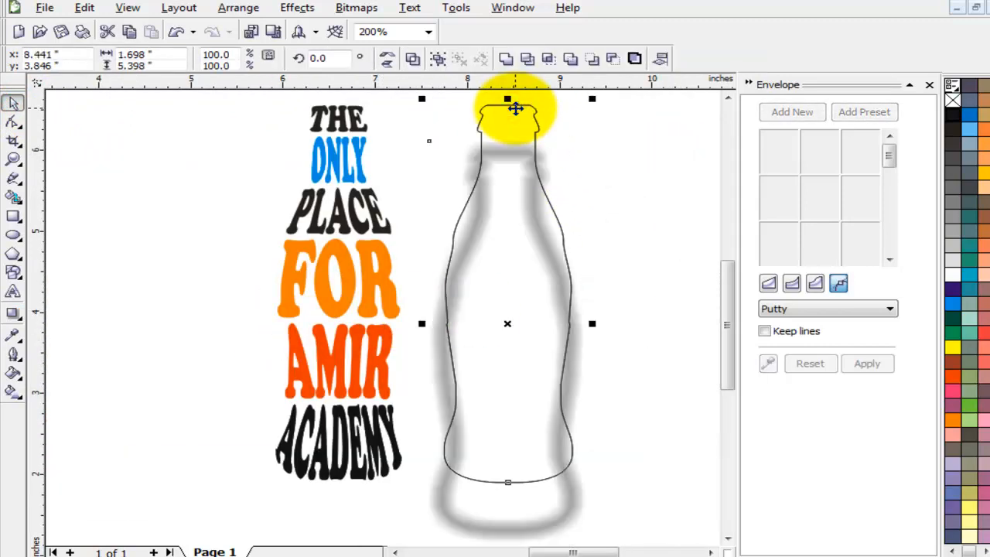
left_click(627, 155)
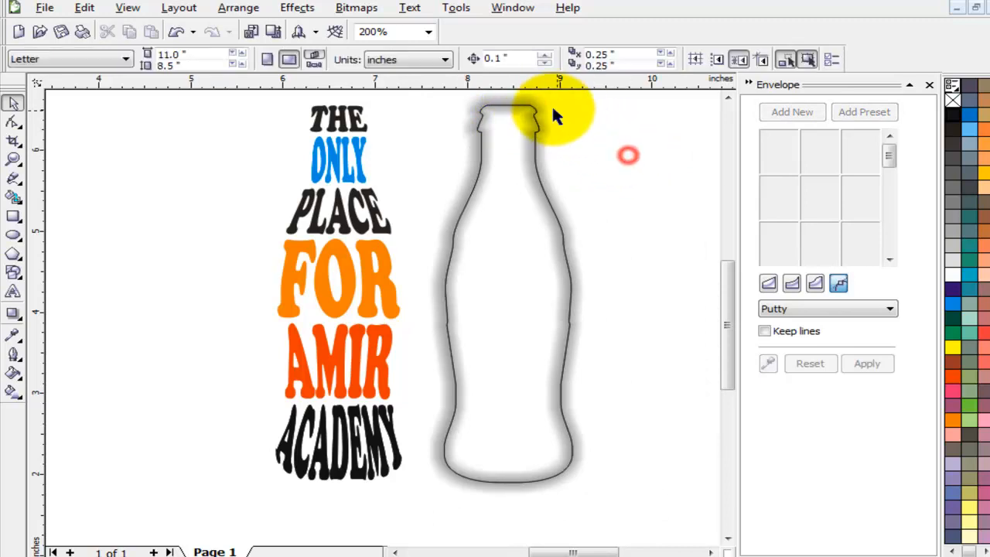
PowerClip the blurred shadow inside the outline bottle as its container.
left_click(534, 98)
left_click(309, 9)
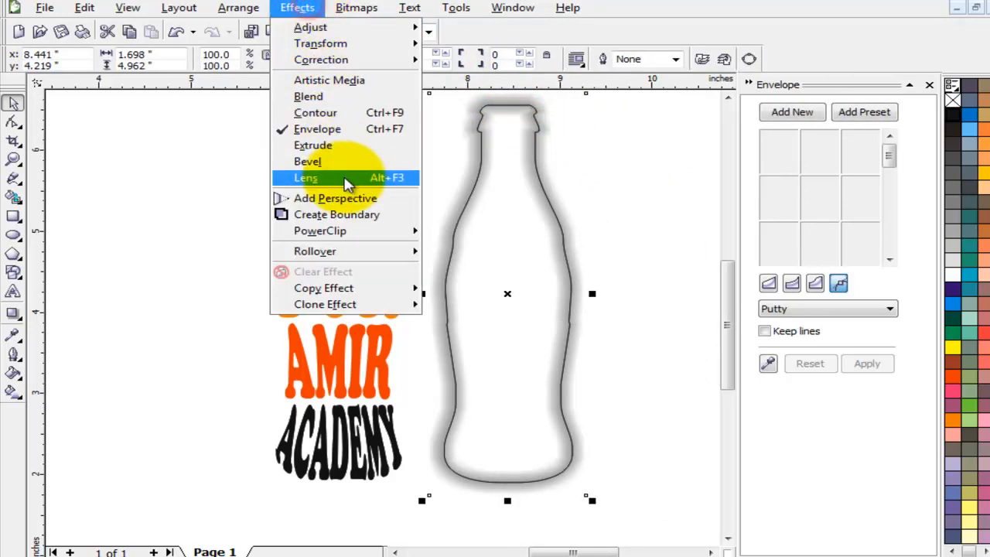
mouse_move(353, 230)
left_click(527, 241)
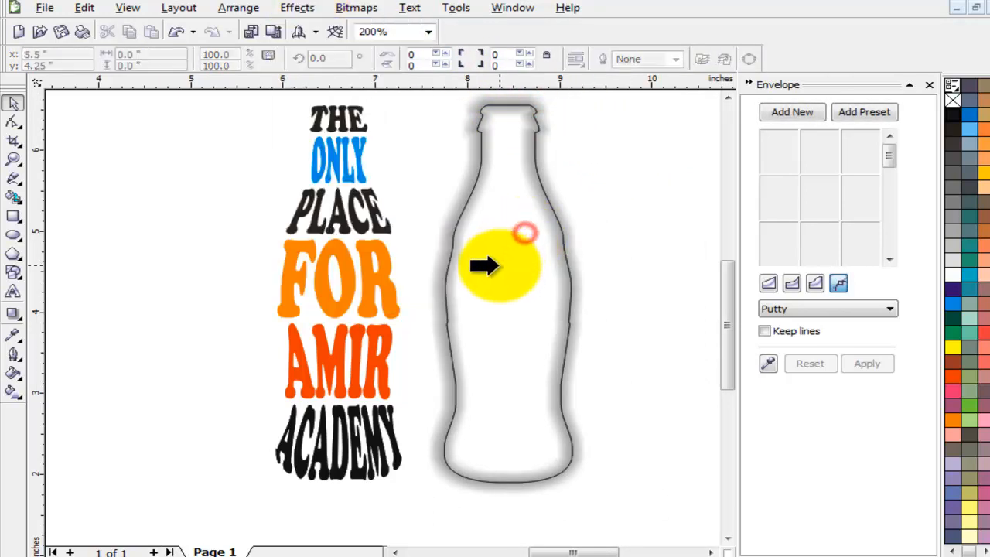
left_click(497, 264)
left_click(634, 209)
left_click(508, 220)
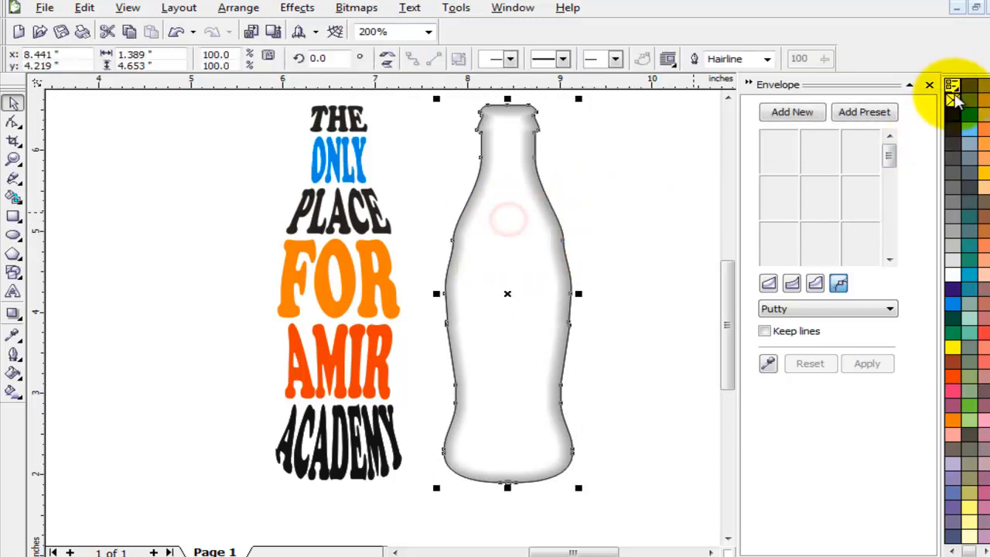
left_click(674, 225)
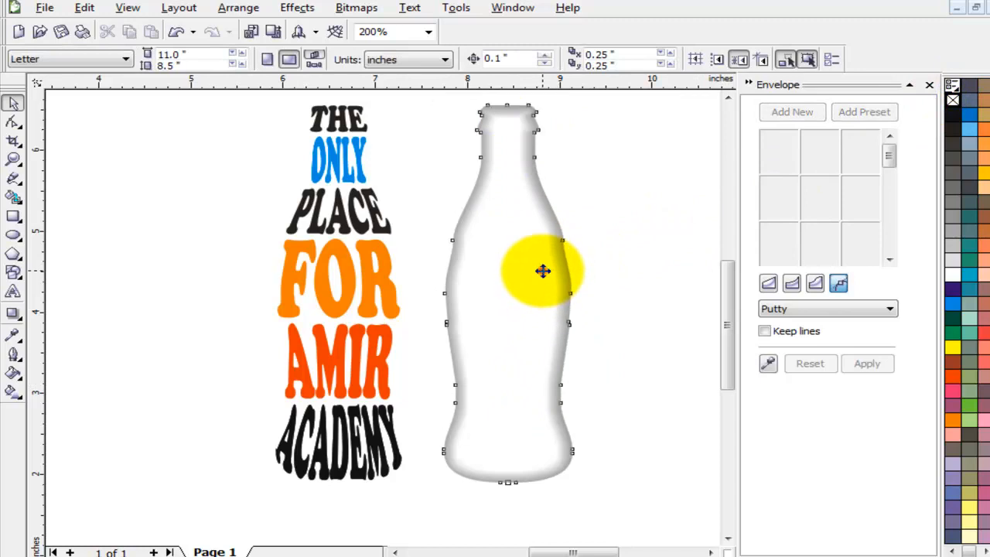
left_click(542, 271)
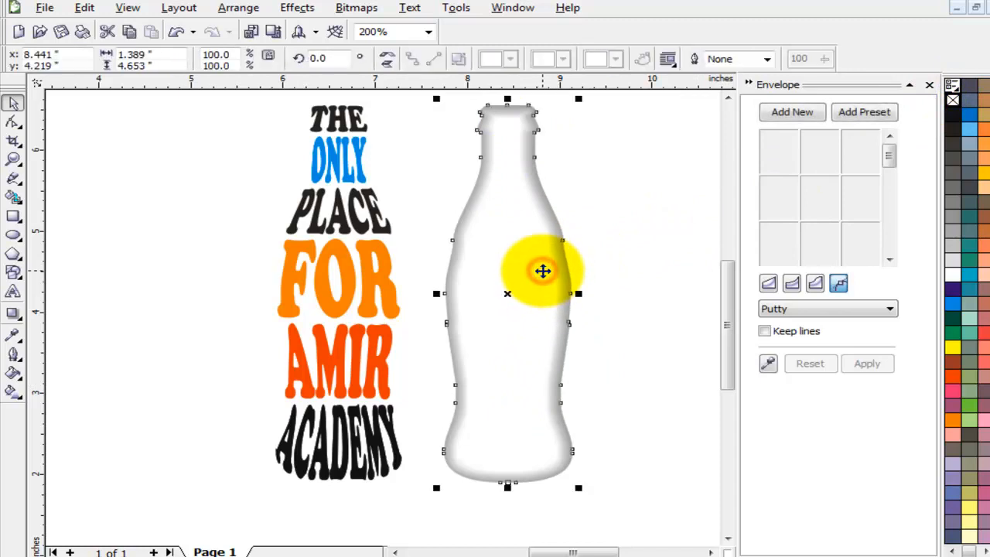
Centre the shaded bottle behind the coloured word-art text.
left_click(354, 218, "shift")
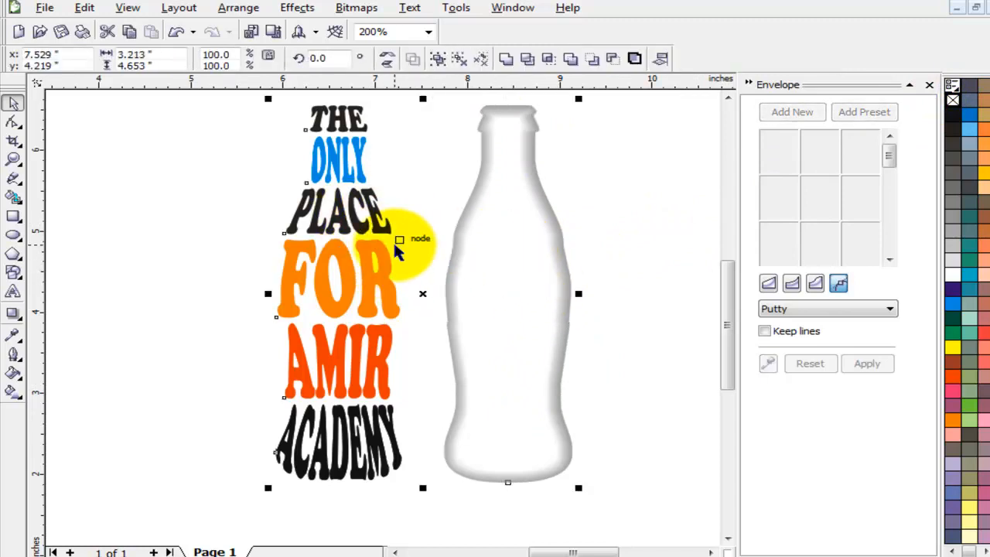
key("c")
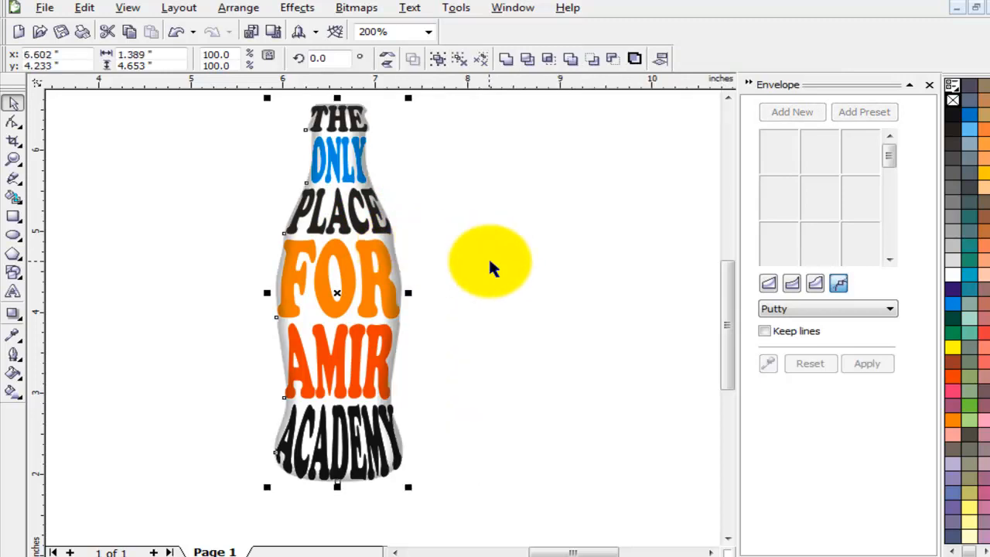
left_click(490, 261)
scroll(317, 363, "down", 1)
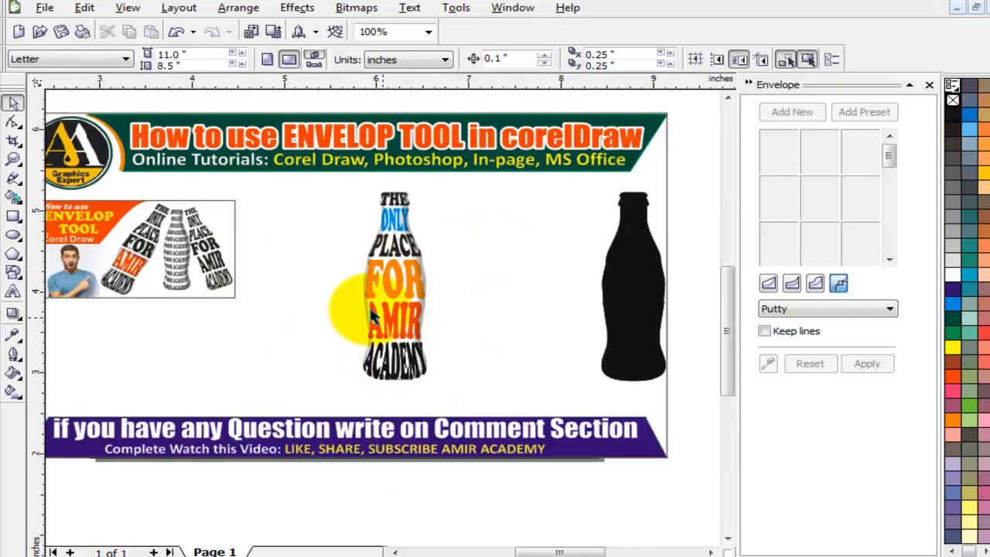
scroll(371, 318, "up", 1)
left_click(728, 99)
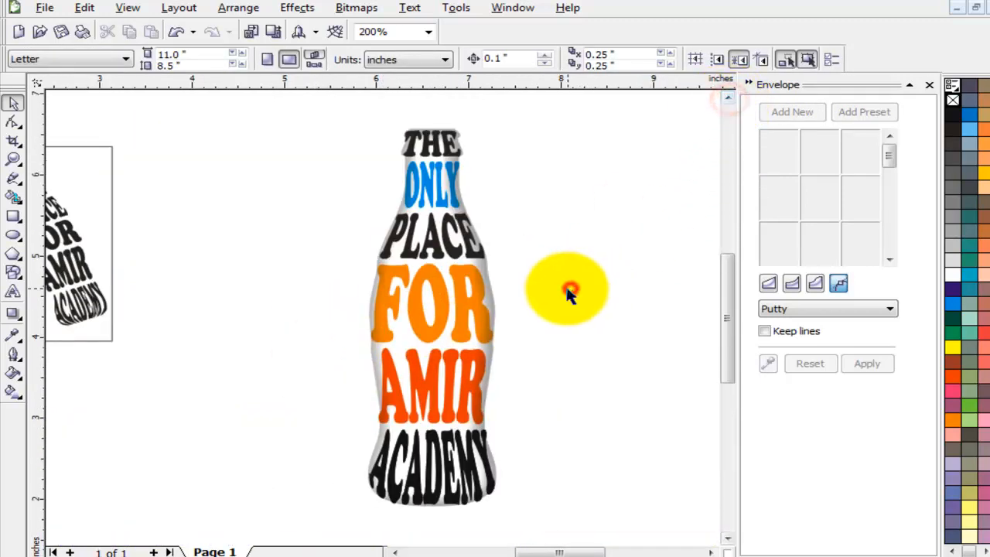
Group the word-art text with the shaded bottle and move the group left.
left_click_drag(276, 111, 588, 530)
scroll(382, 317, "down", 1)
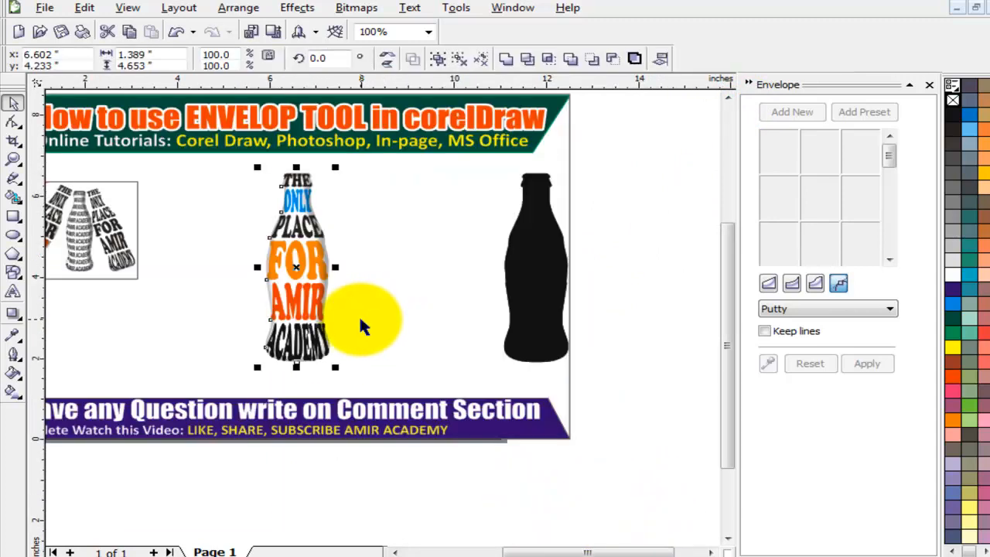
key("ctrl+g")
left_click_drag(307, 258, 280, 256)
left_click_drag(200, 254, 199, 246)
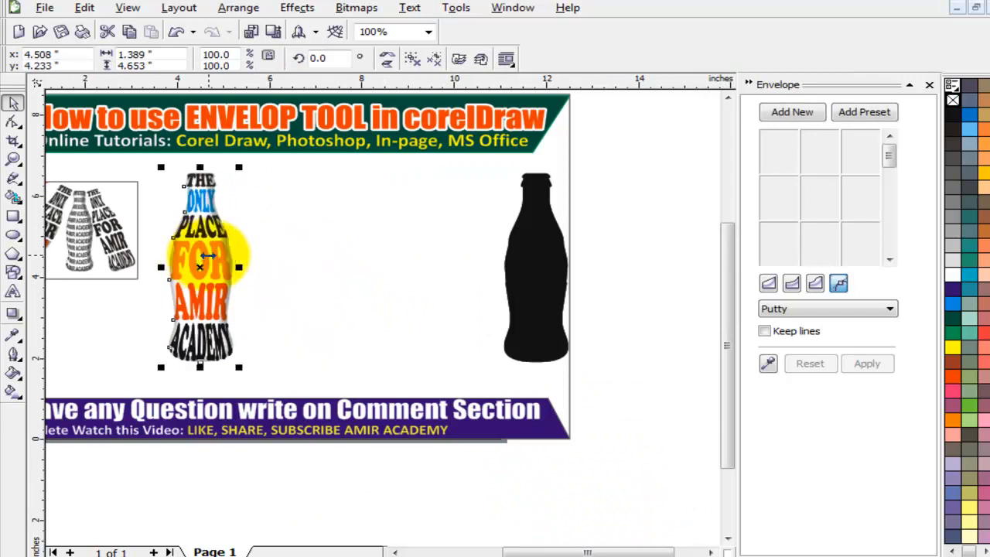
left_click(281, 267)
Place a copy of the black bottle to its left and remove its fill.
left_click(536, 250)
left_click_drag(536, 249, 387, 249)
left_click(956, 105)
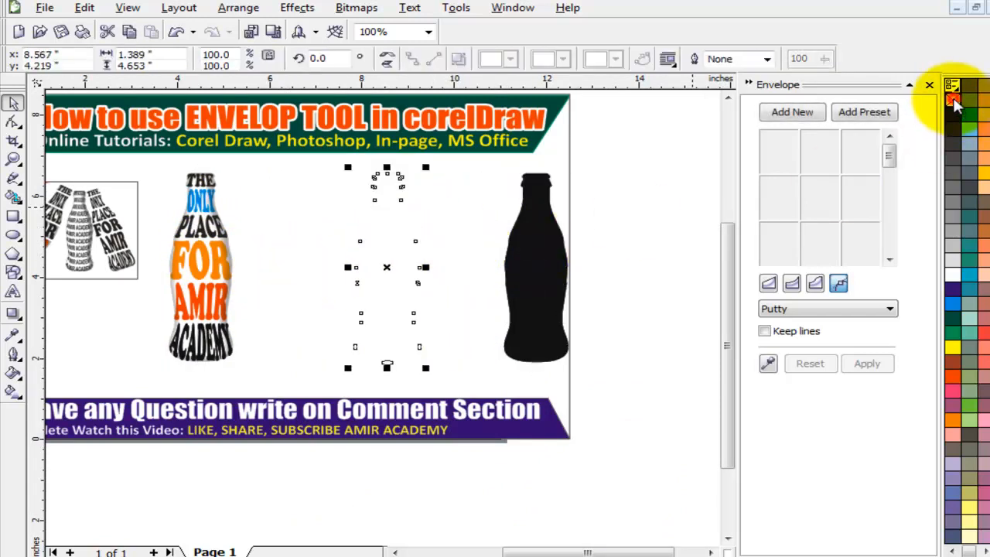
Give the unfilled bottle copy a black hairline outline.
right_click(947, 113)
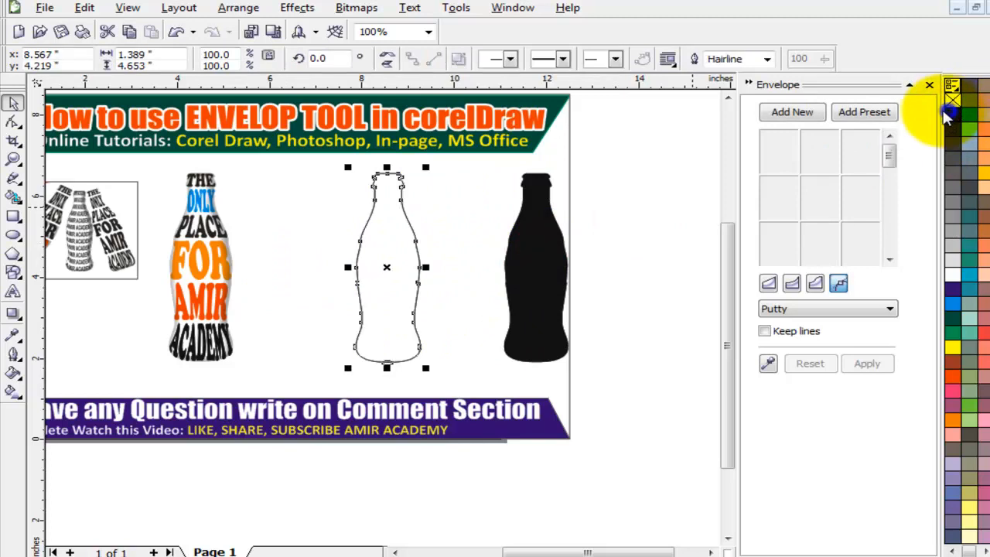
left_click(659, 247)
scroll(280, 298, "up", 1)
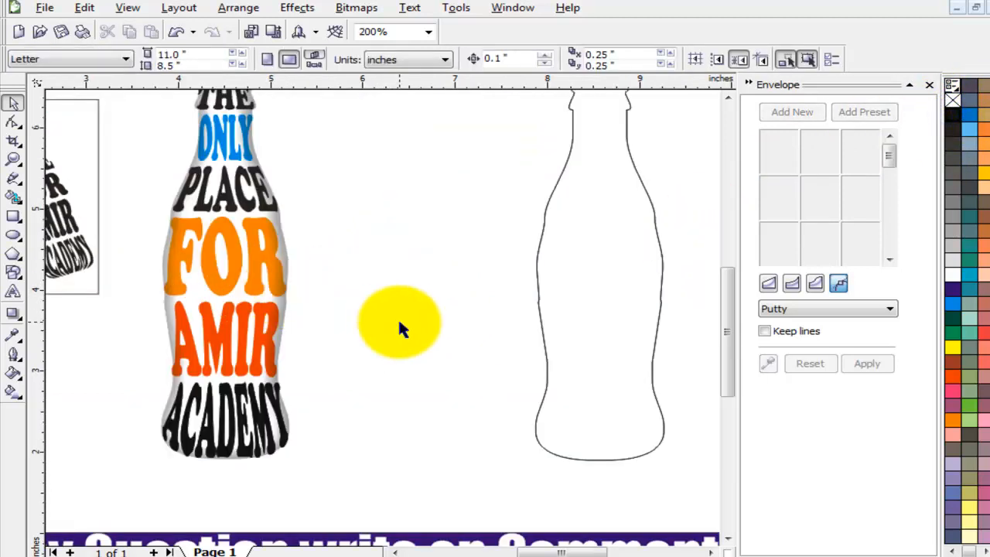
Place a text insertion point on the blank canvas beside the coloured bottle.
left_click(13, 290)
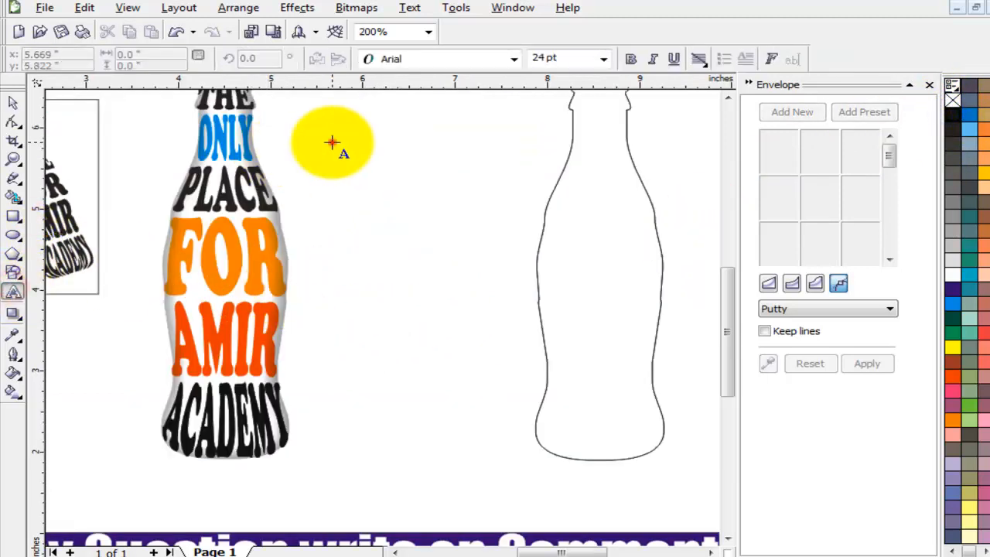
left_click(333, 142)
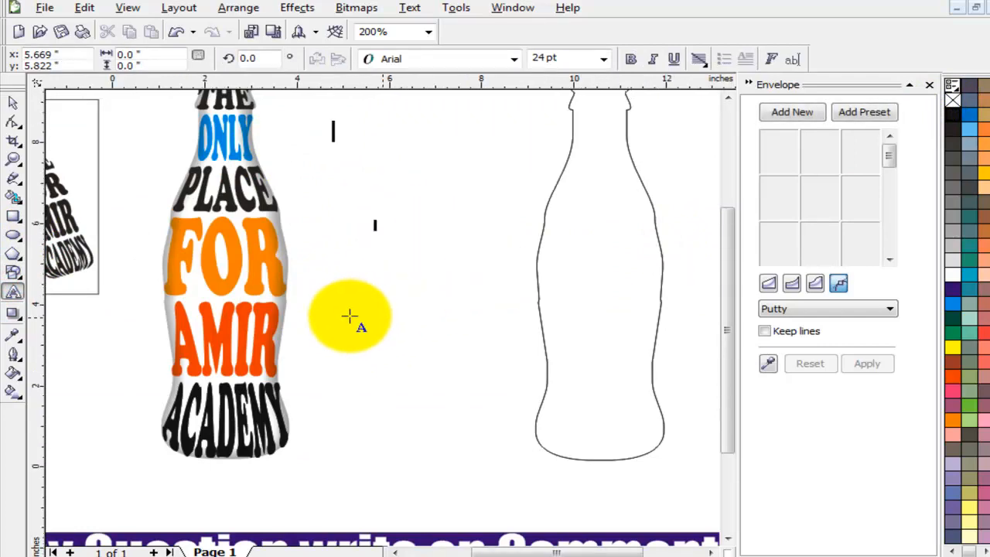
scroll(349, 315, "down", 1)
scroll(182, 260, "up", 1)
scroll(371, 343, "up", 1)
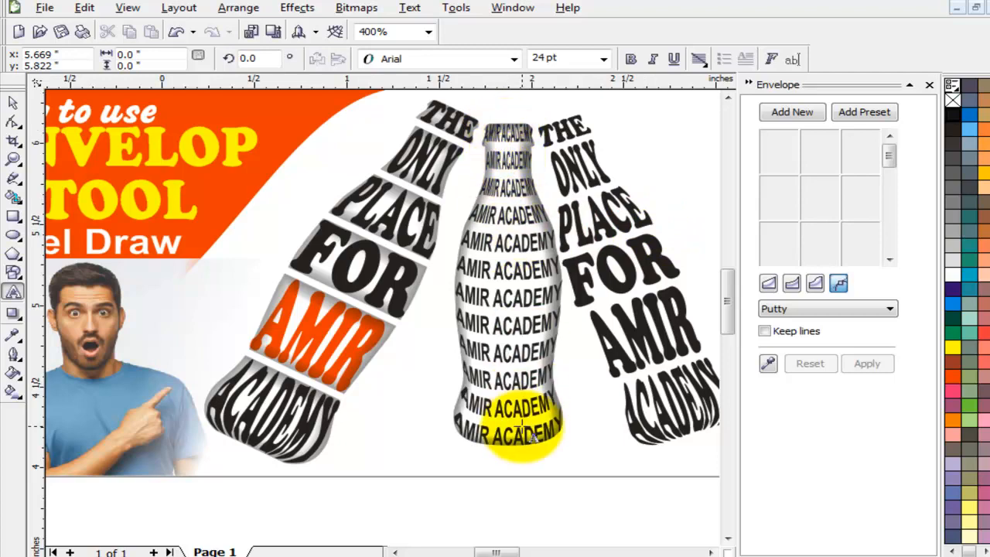
scroll(561, 341, "down", 1)
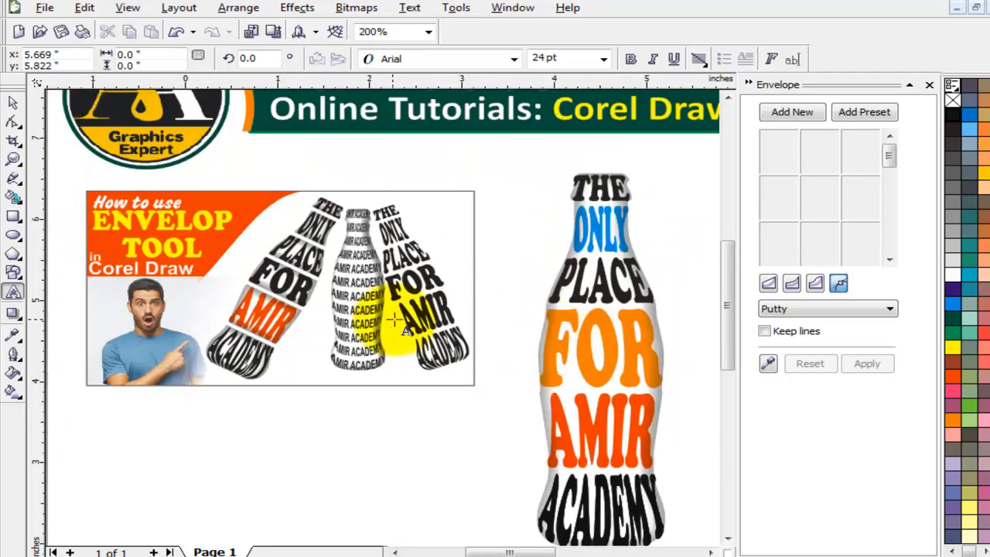
scroll(602, 282, "down", 1)
scroll(464, 287, "up", 1)
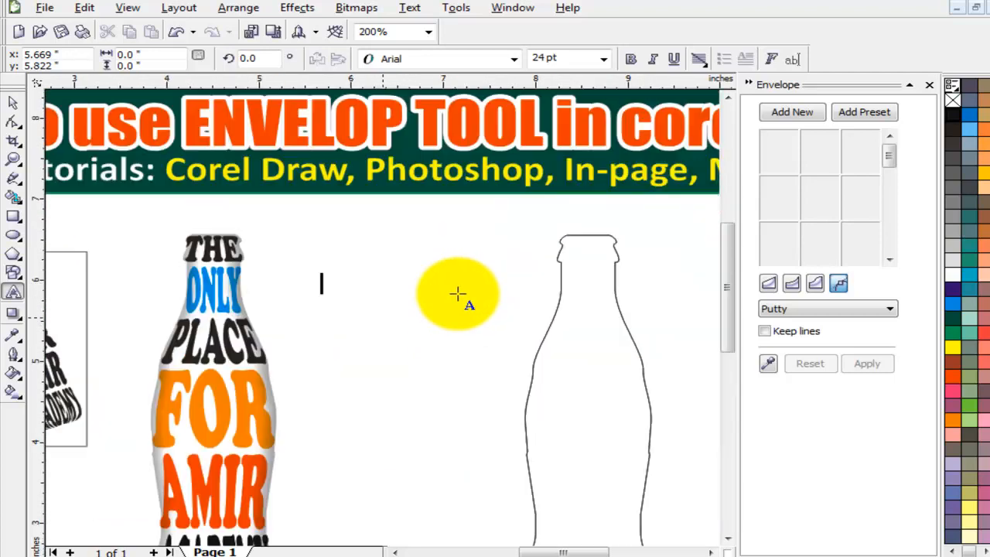
Type AMIR ACADEMY, copy it, and paste it repeatedly on new lines into a sixteen-line block.
scroll(370, 333, "up", 1)
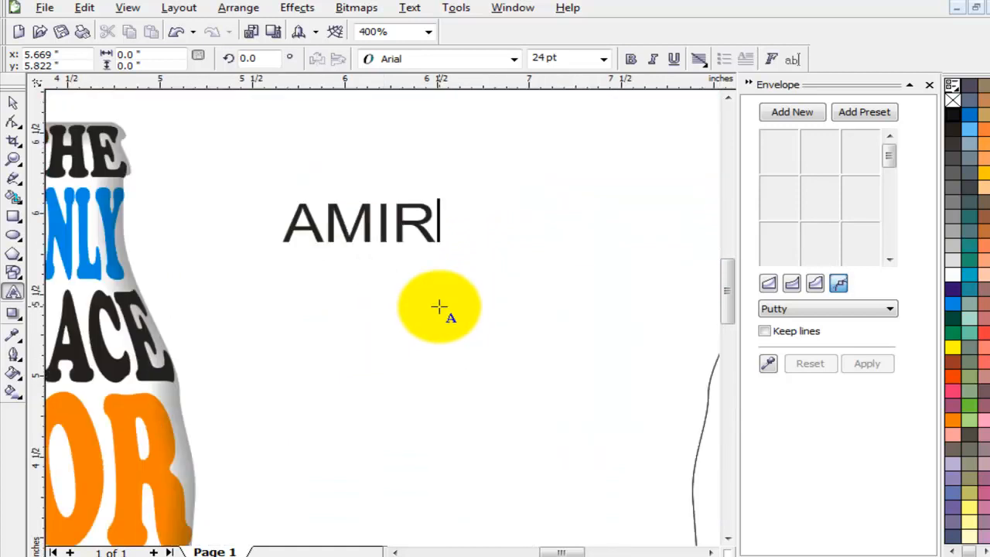
type("MY ")
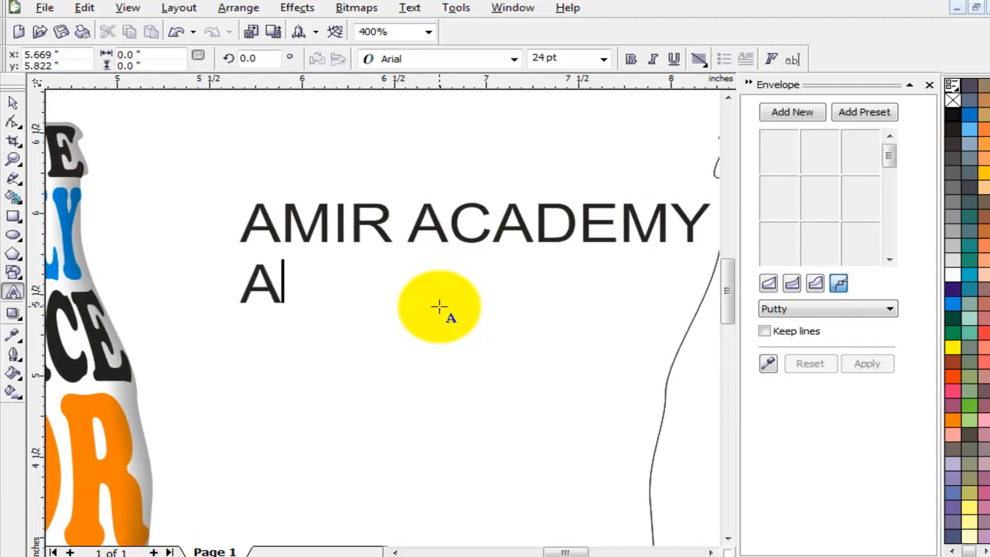
type("AMIR ACADEMY")
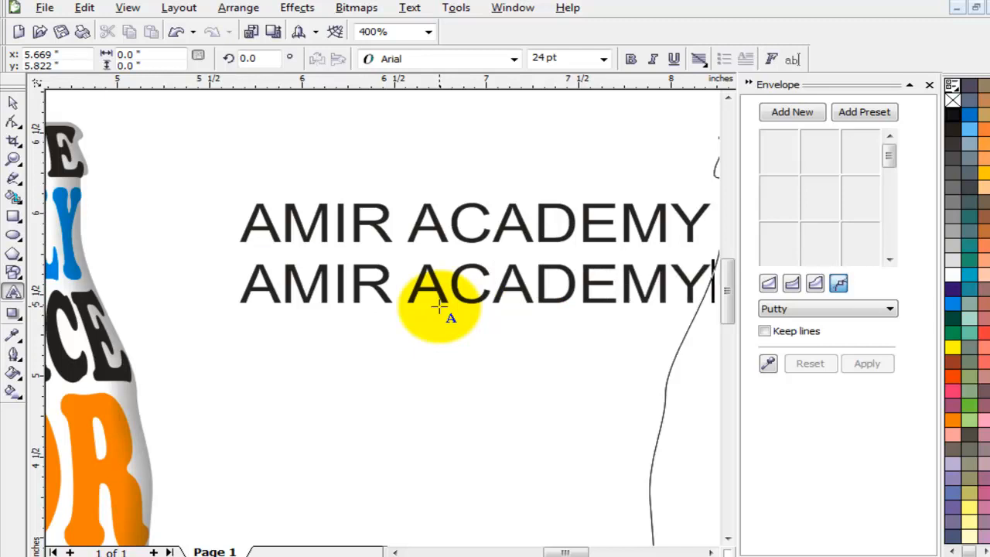
key("ctrl+a")
key("ctrl+c")
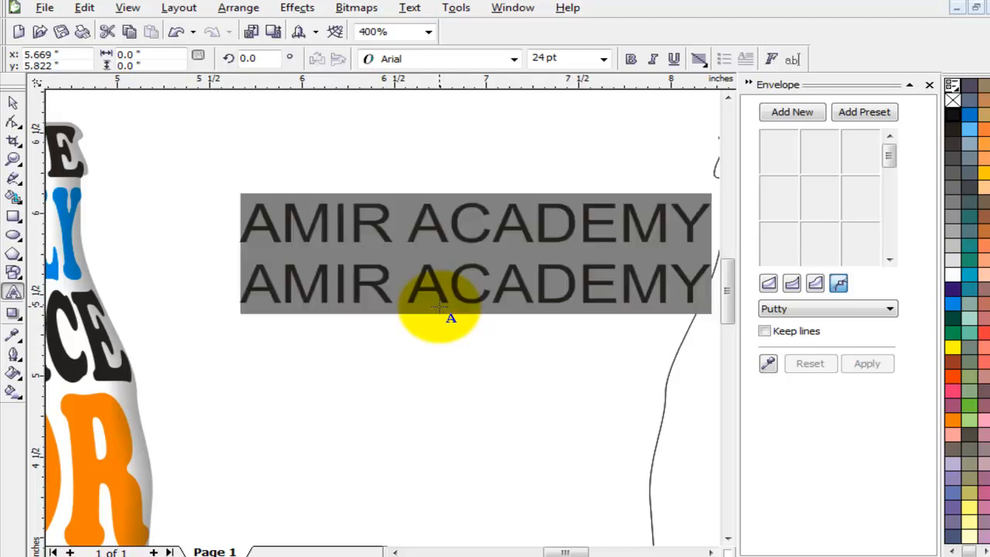
left_click(438, 307)
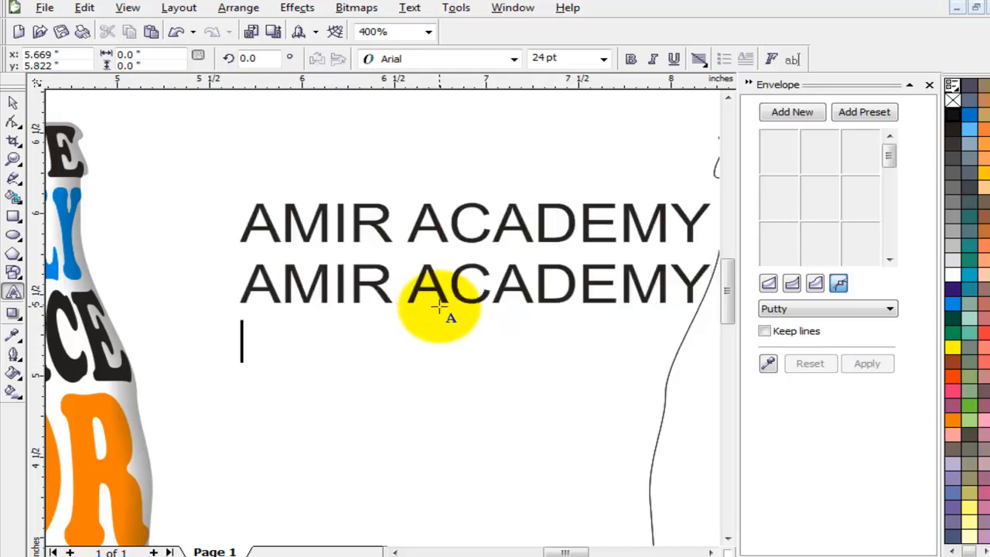
key("Return")
key("ctrl+v")
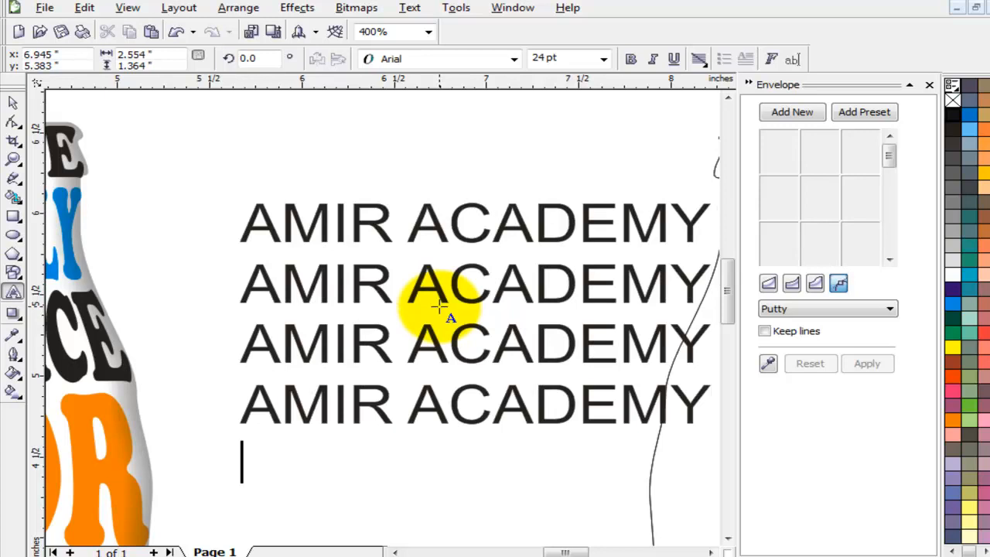
key("Return")
key("ctrl+v")
scroll(440, 306, "down", 2)
key("Return")
key("ctrl+v")
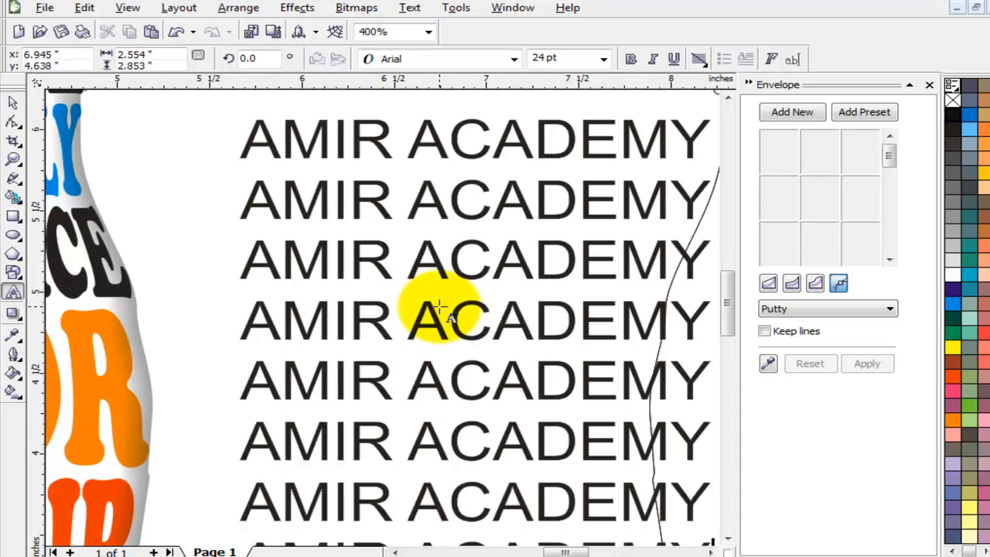
scroll(439, 307, "down", 3)
key("Return")
key("ctrl+v")
scroll(439, 307, "down", 1)
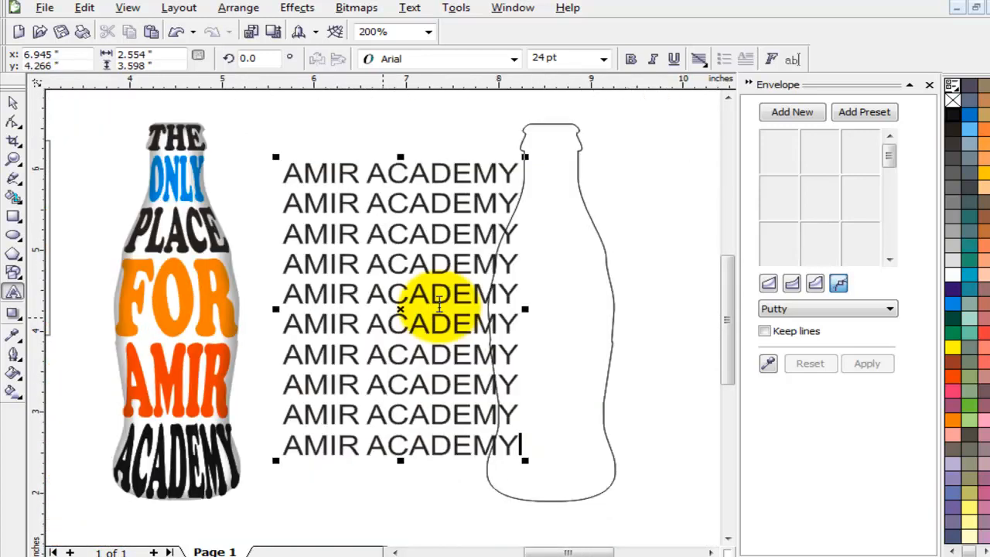
key("Return")
key("ctrl+v")
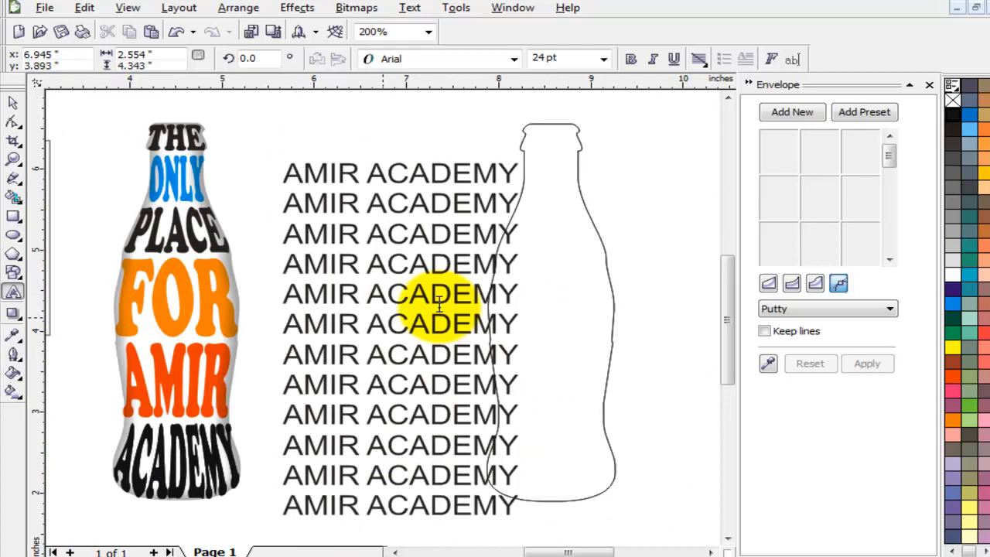
key("Return")
type("AMIR ACADEMY")
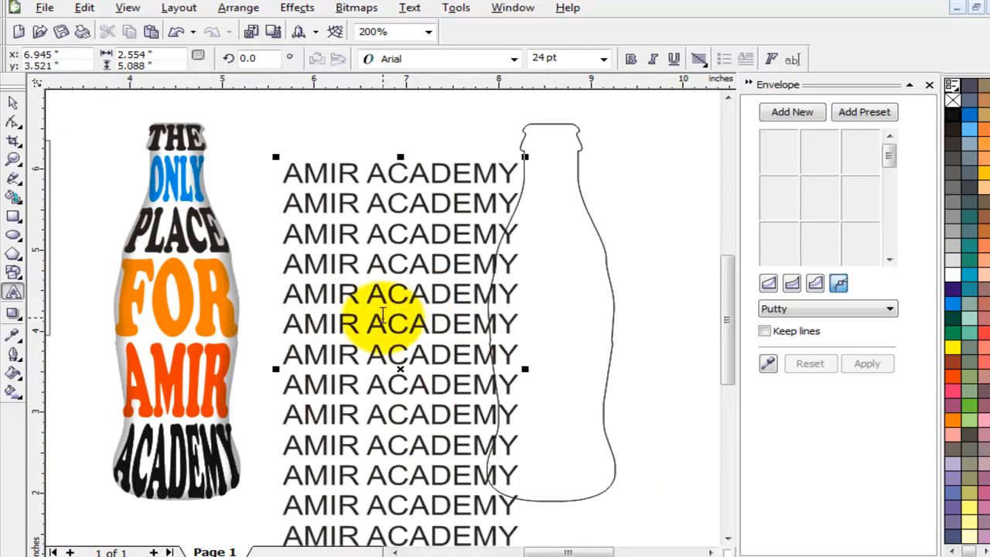
key("Return")
key("ctrl+v")
Shrink the repeated text block, move it up beside the bottle outline, and make it bold.
left_click(12, 101)
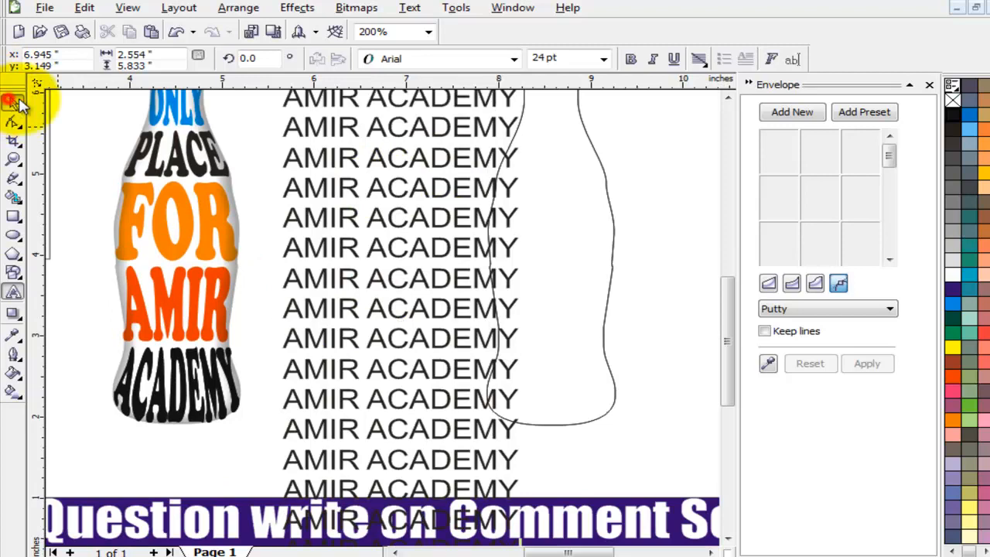
left_click(792, 111)
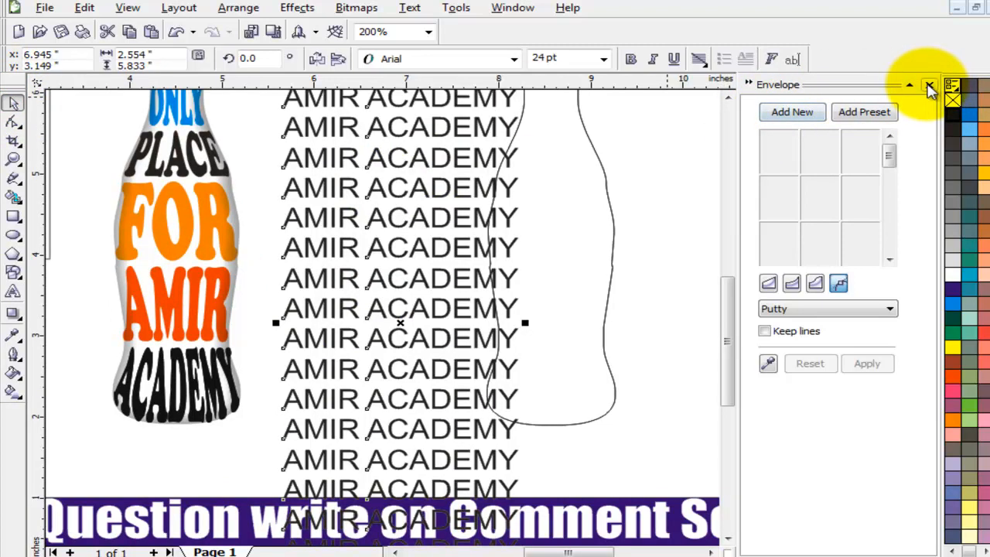
left_click(728, 98)
left_click(729, 98)
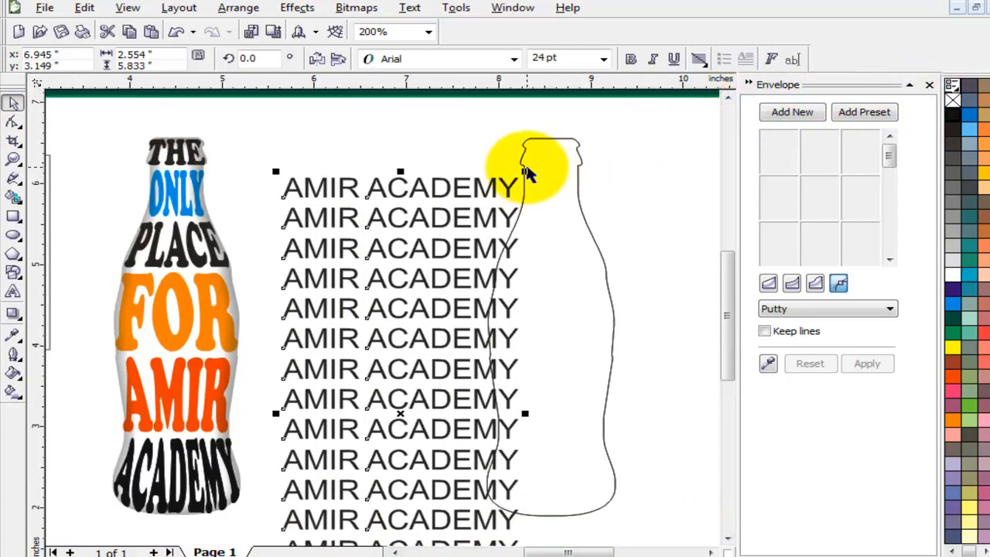
left_click_drag(525, 169, 499, 221)
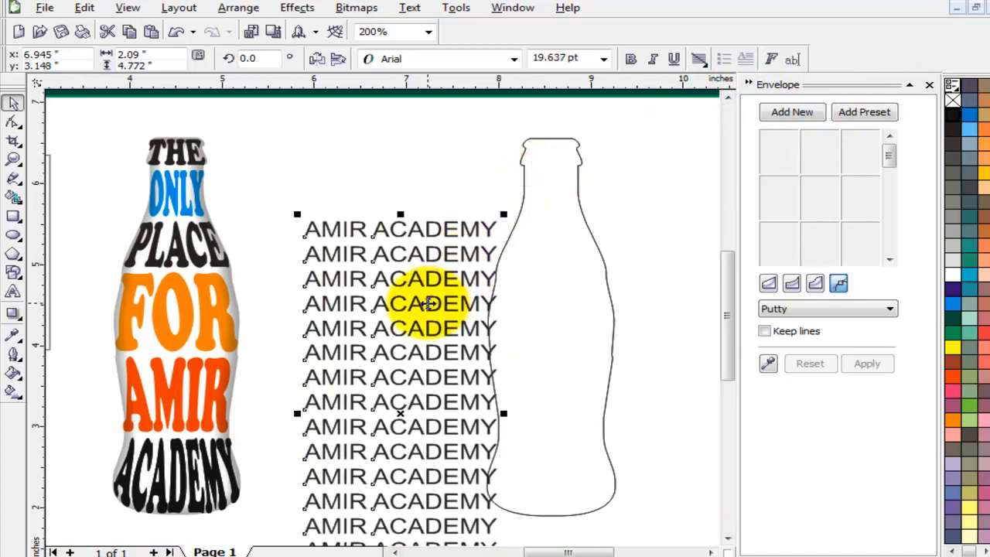
left_click_drag(428, 303, 391, 223)
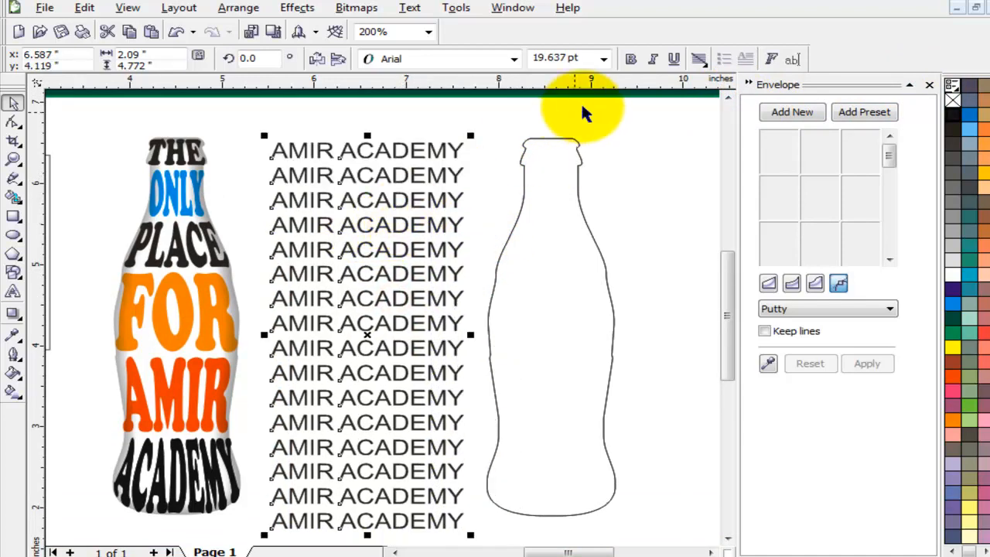
left_click(632, 61)
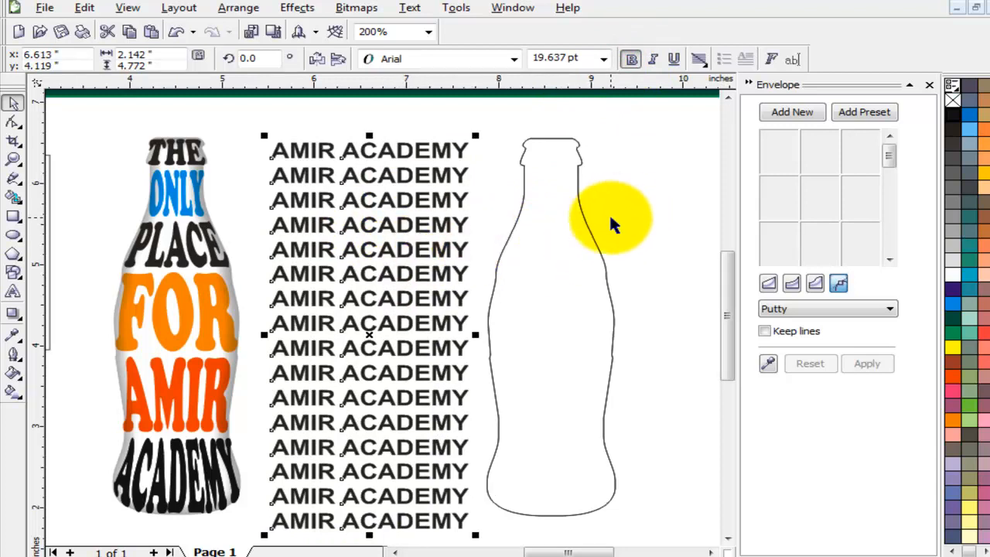
left_click(536, 270)
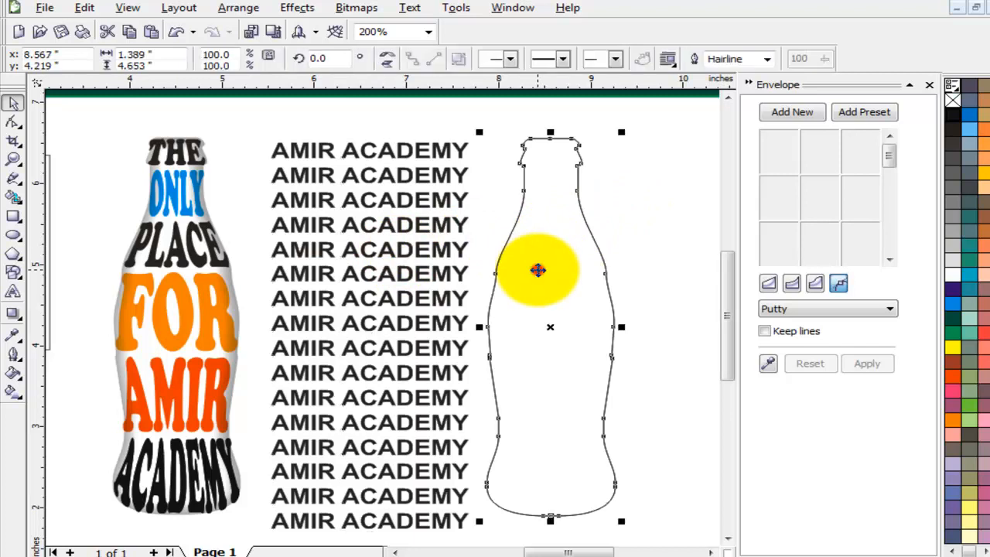
left_click(641, 204)
left_click(439, 180)
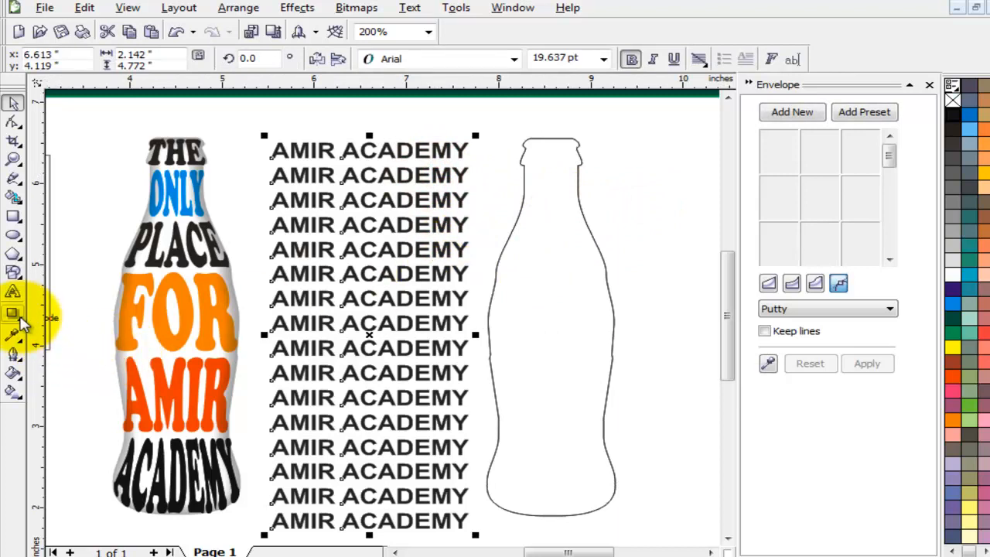
left_click(12, 314)
Apply an envelope created from the empty bottle outline to the AMIR ACADEMY text block.
left_click(136, 326)
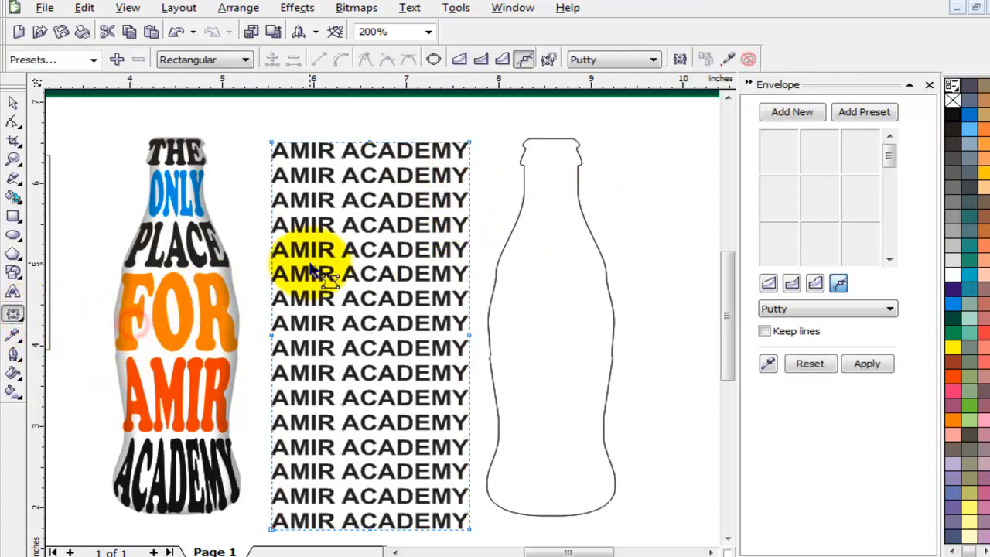
left_click(769, 363)
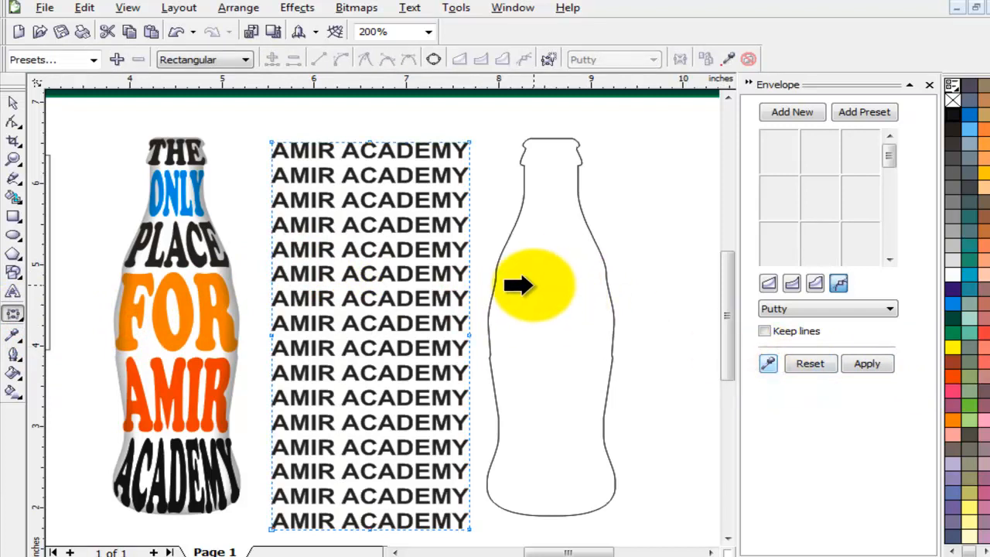
left_click(533, 284)
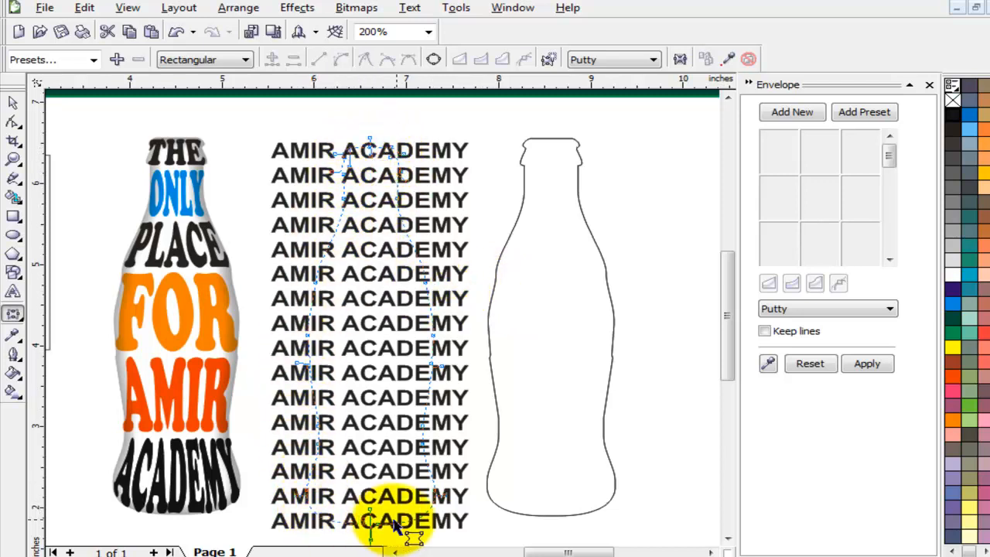
left_click(868, 364)
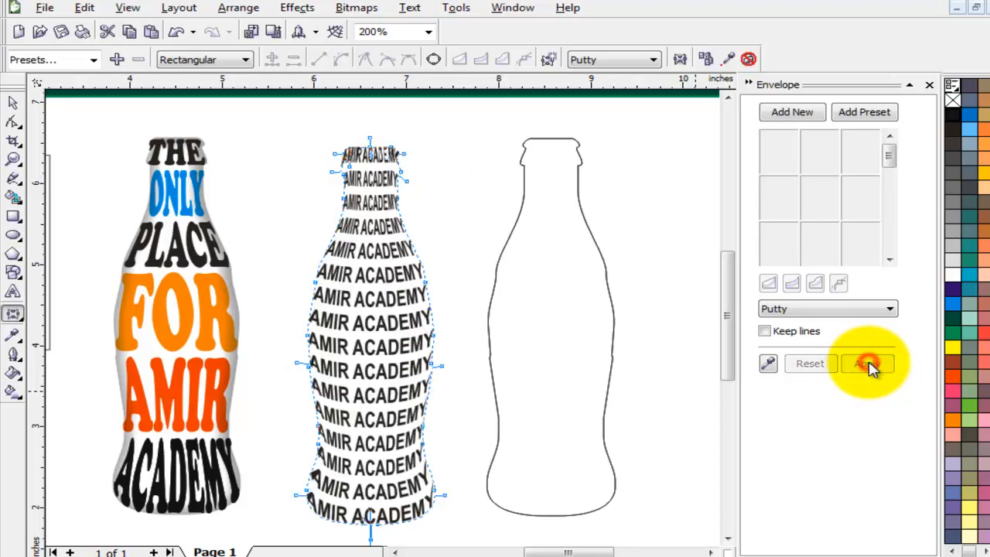
left_click(15, 103)
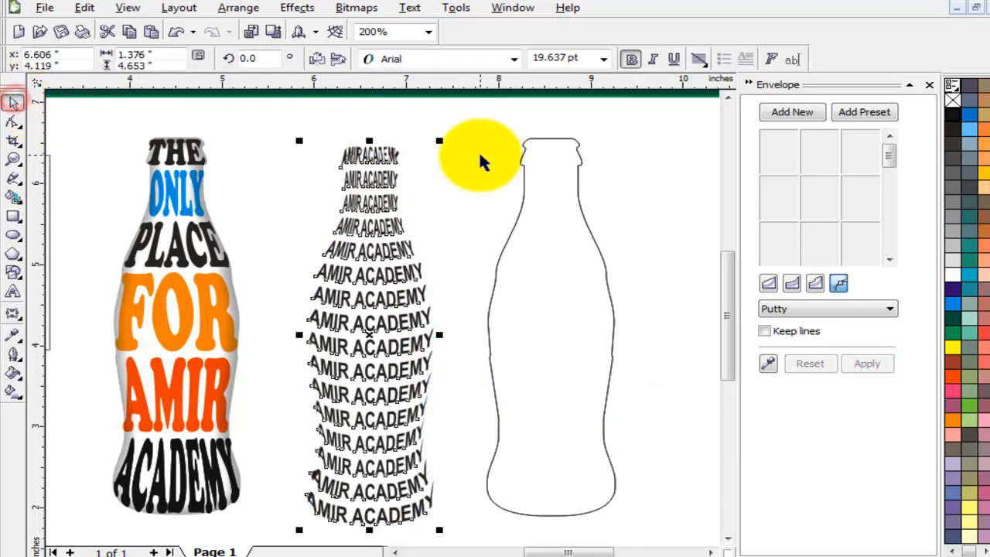
left_click(480, 154)
left_click(360, 160)
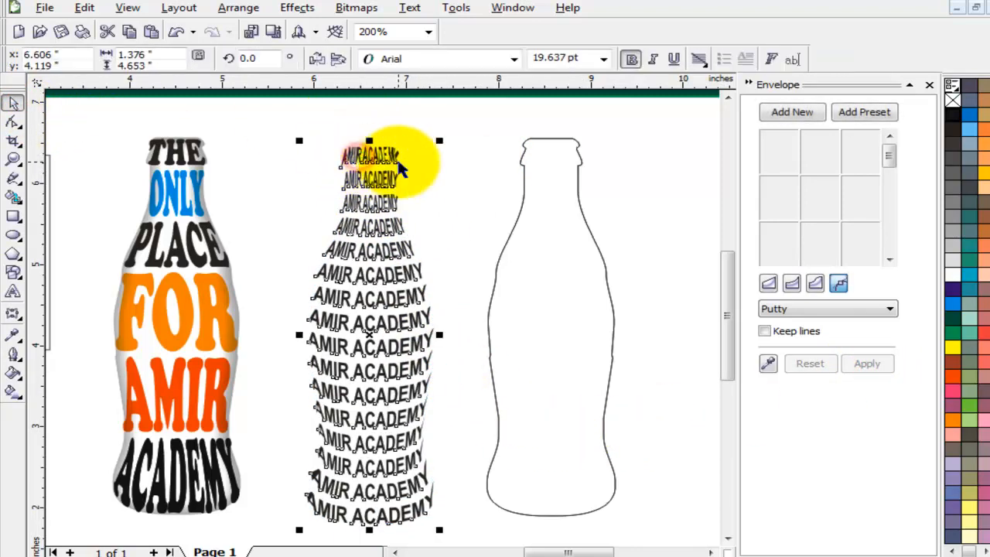
left_click(441, 166)
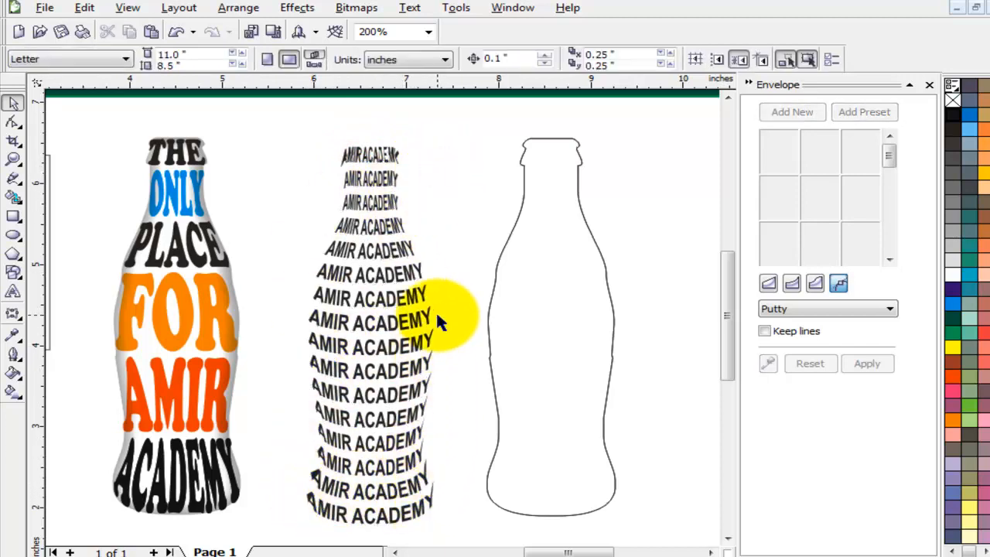
Nudge the empty bottle left and give it a drop shadow with Outside feathering.
left_click(381, 263)
left_click(550, 162)
left_click_drag(558, 242, 531, 239)
left_click(23, 320)
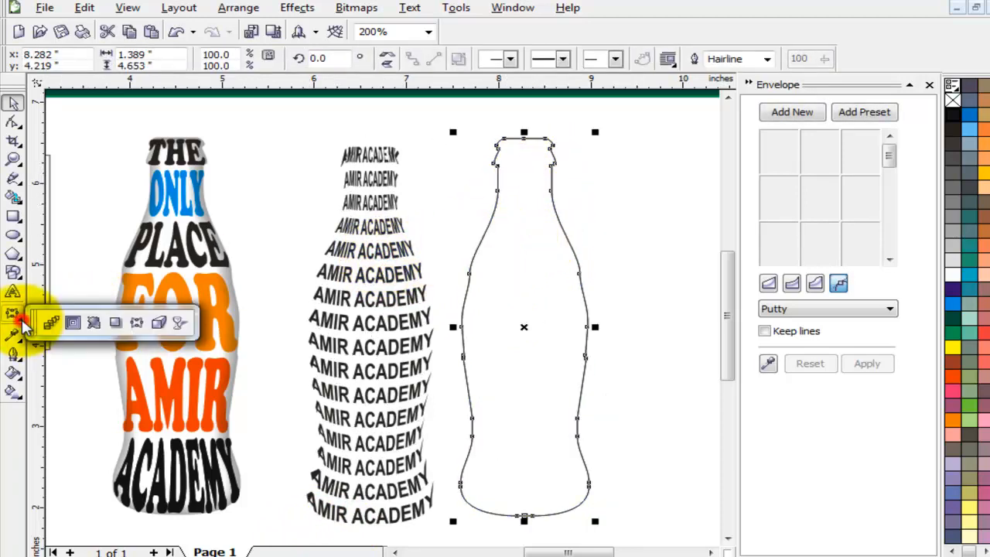
left_click(136, 322)
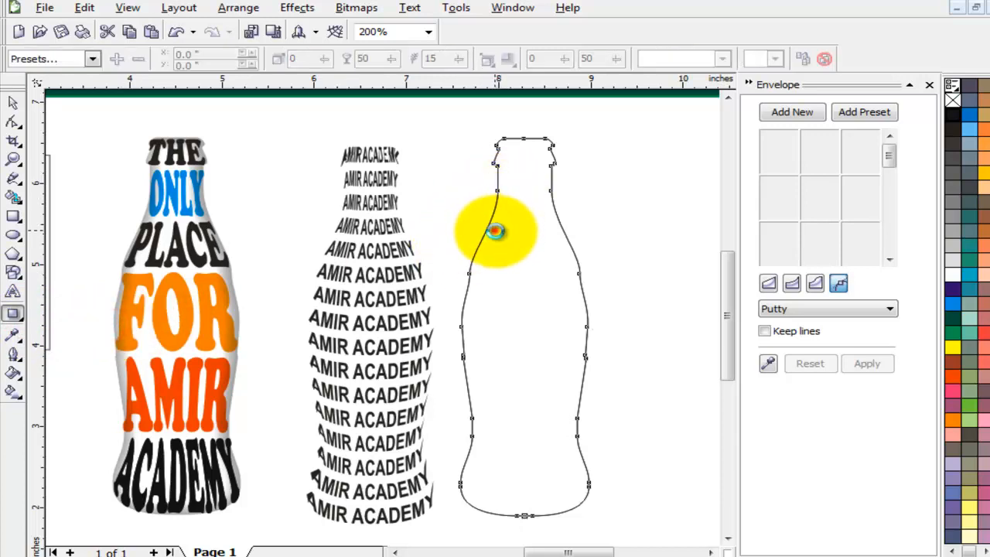
left_click_drag(496, 231, 555, 341)
key("ctrl+z")
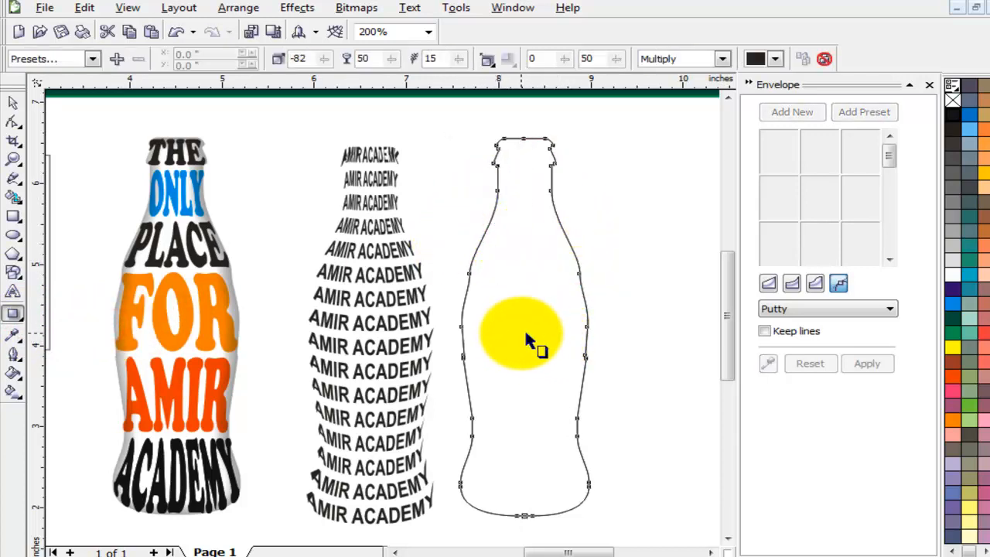
left_click_drag(490, 312, 589, 325)
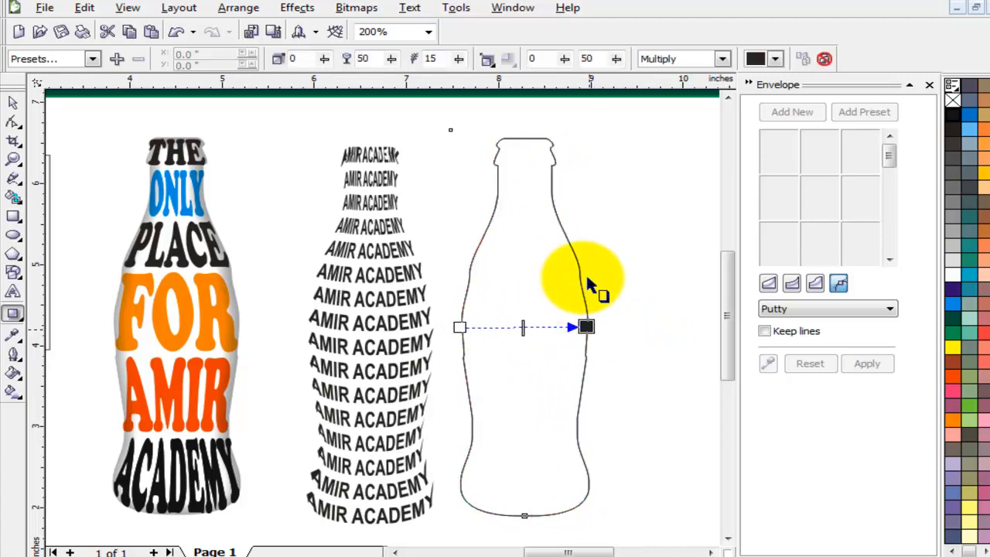
left_click(486, 60)
left_click(545, 176)
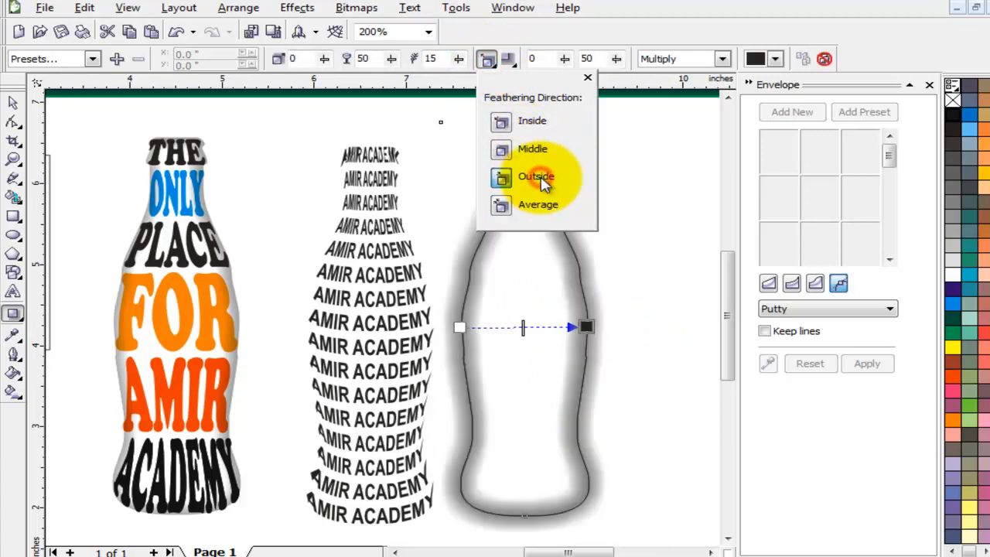
left_click(521, 288)
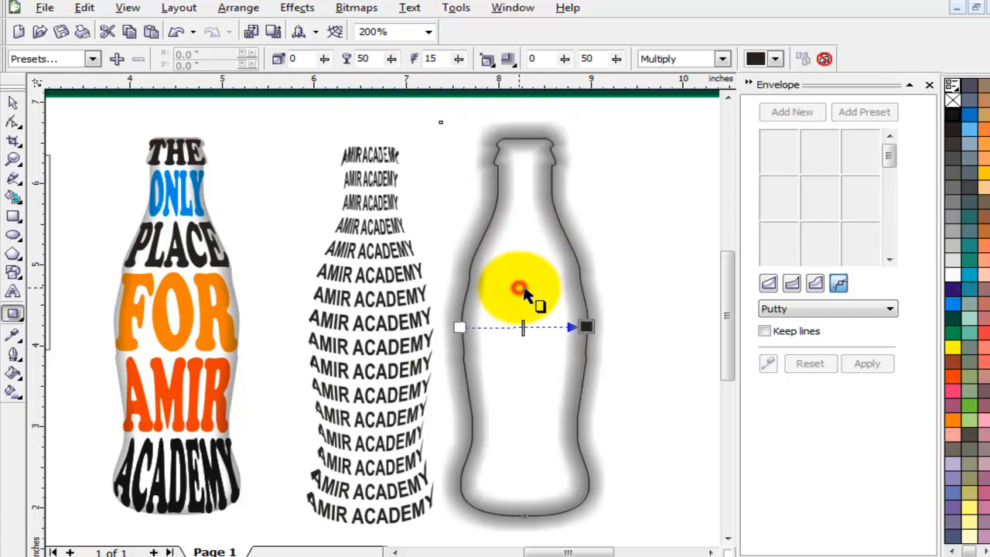
Break the drop shadow apart from the bottle outline into a separate object.
right_click(528, 148)
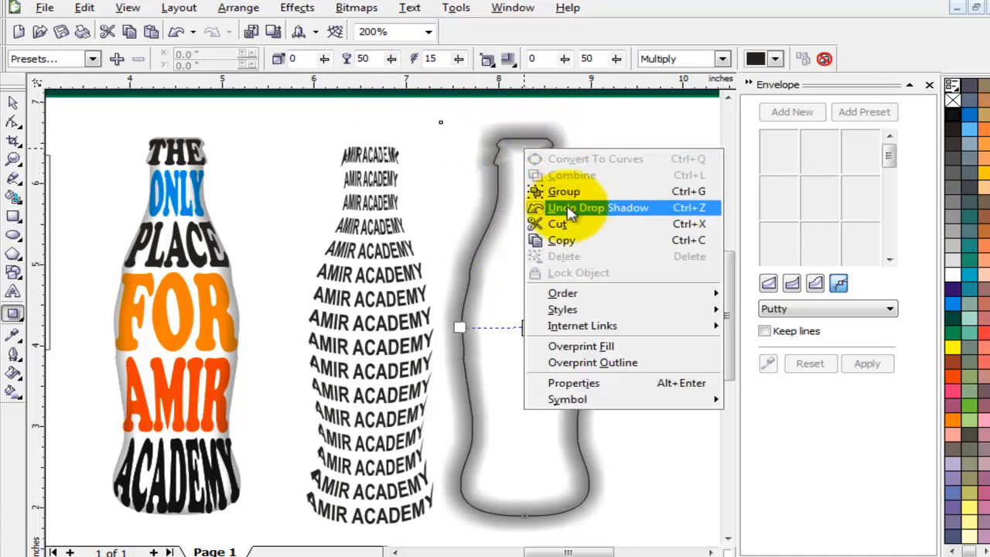
left_click(497, 157)
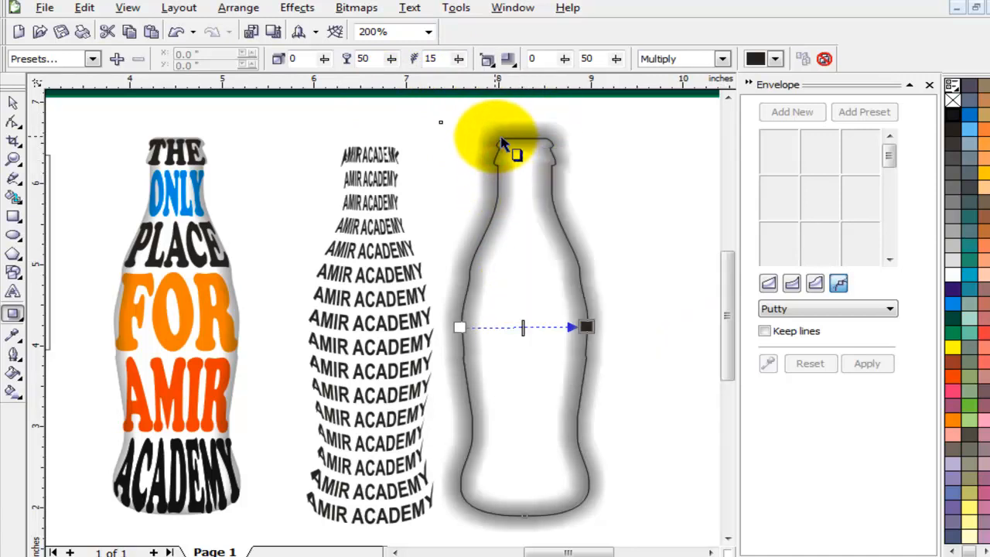
right_click(497, 142)
left_click(482, 138)
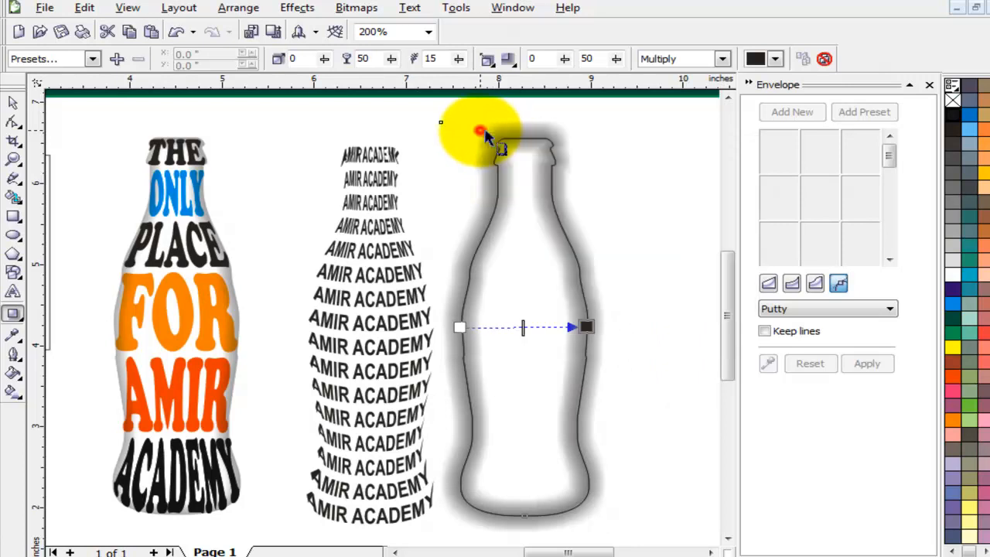
right_click(486, 146)
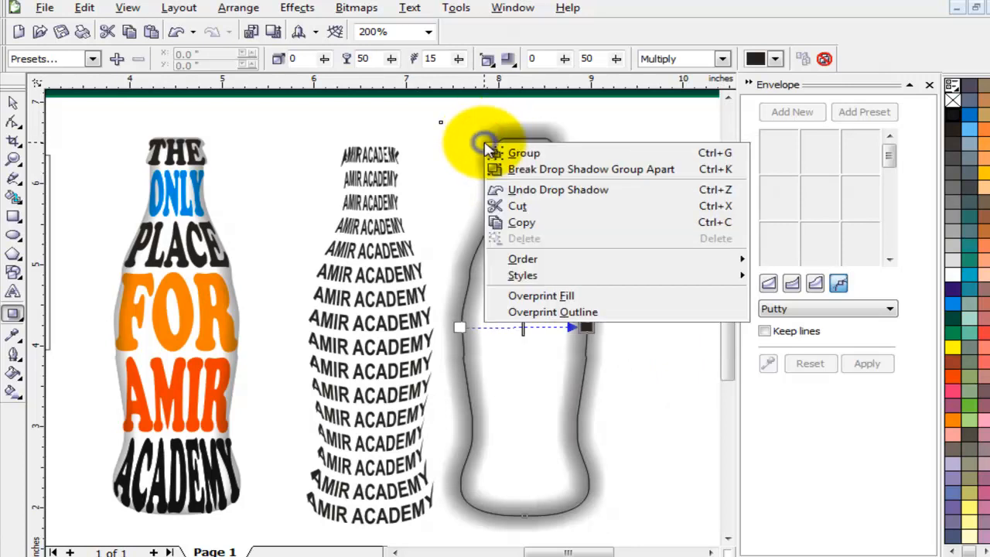
left_click(561, 169)
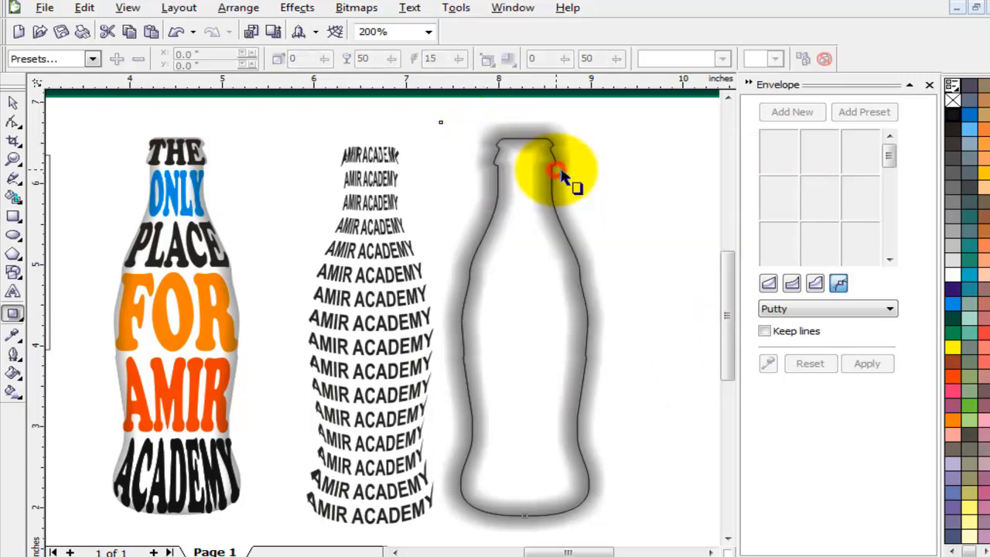
left_click(12, 103)
left_click(670, 205)
left_click_drag(548, 133, 652, 130)
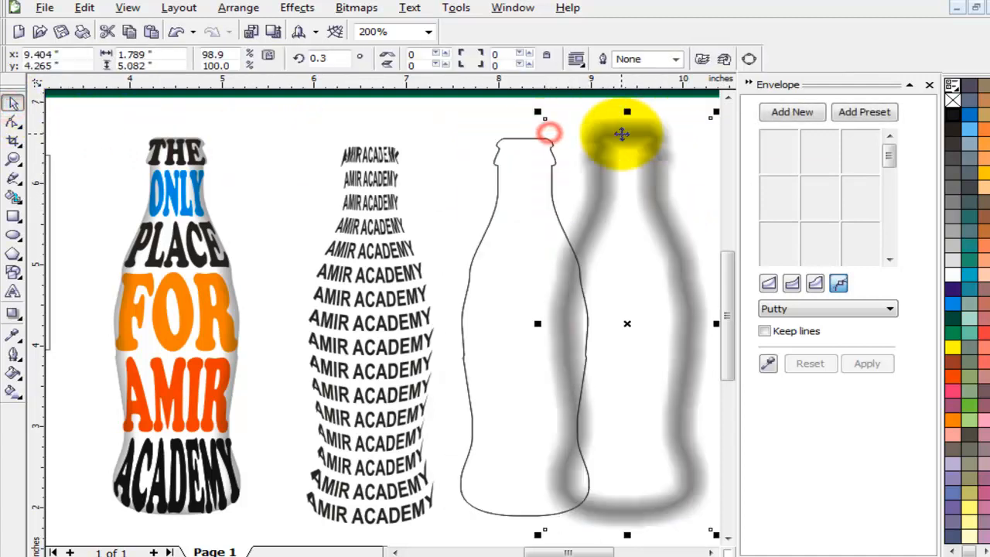
key("ctrl+z")
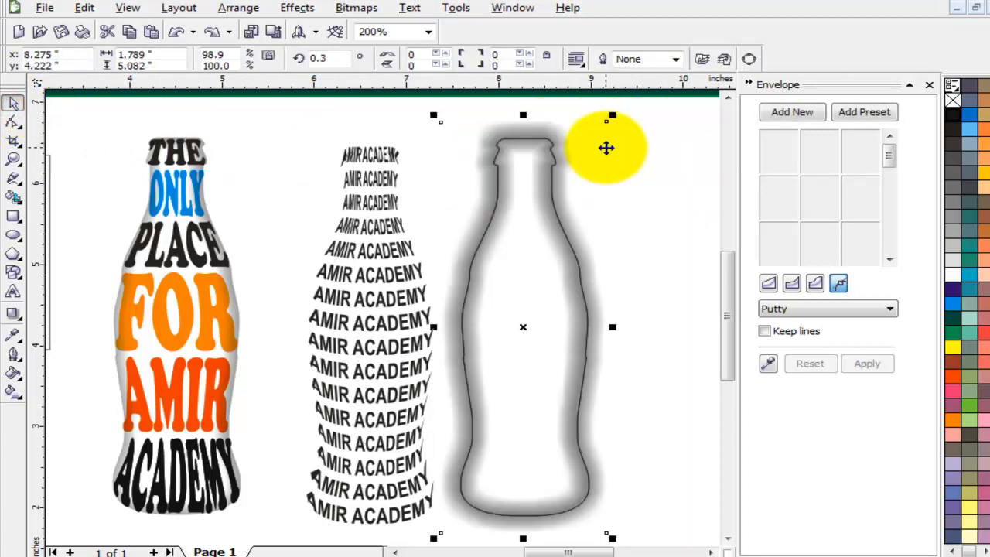
left_click(606, 147)
PowerClip the separated shadow inside the bottle outline and set the bottle's outline to None.
left_click(299, 9)
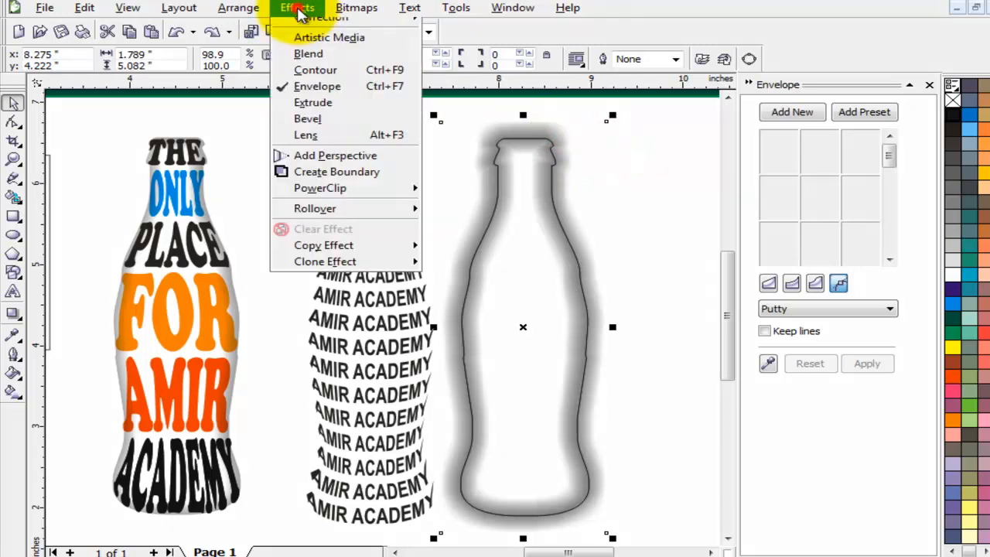
mouse_move(378, 229)
left_click(496, 230)
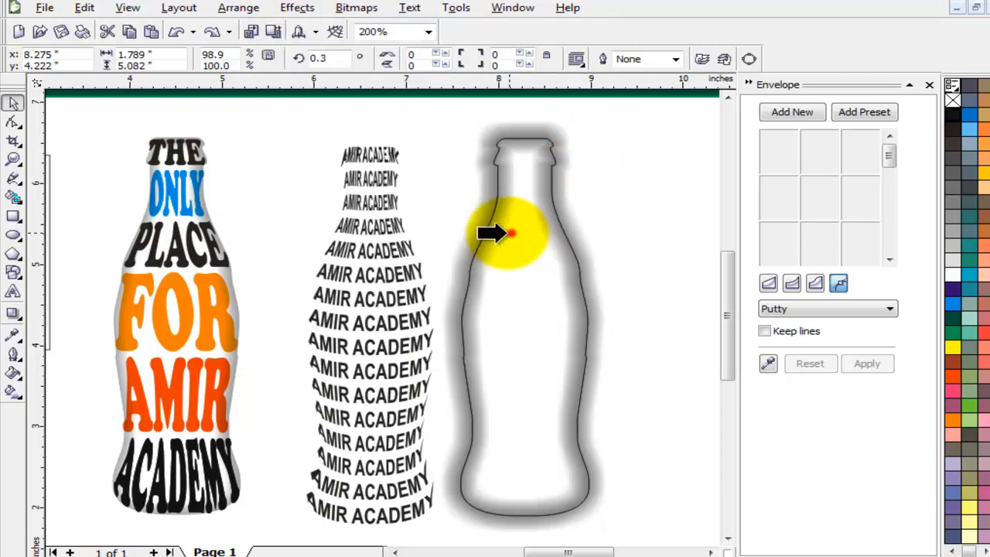
left_click(511, 233)
left_click(640, 234)
left_click(529, 169)
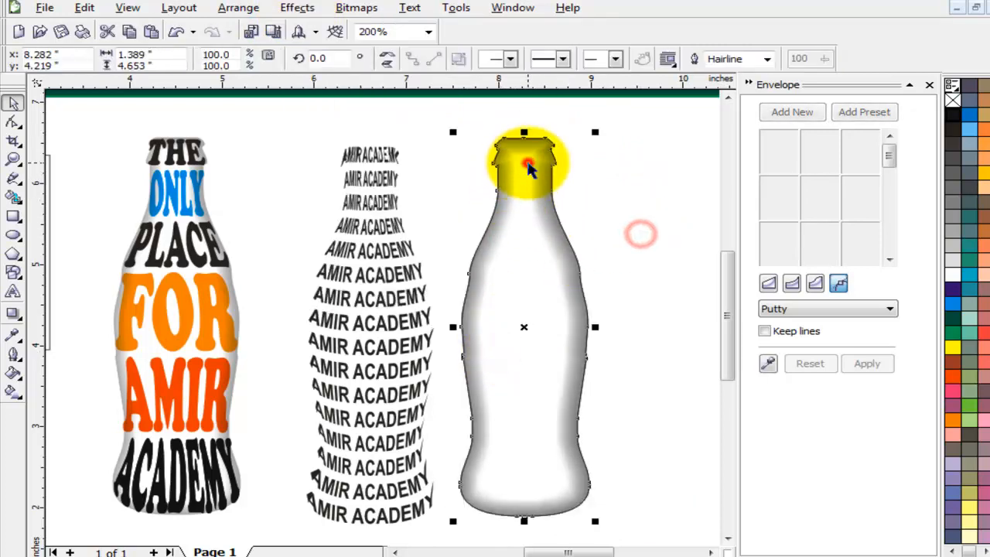
right_click(953, 100)
left_click(615, 226)
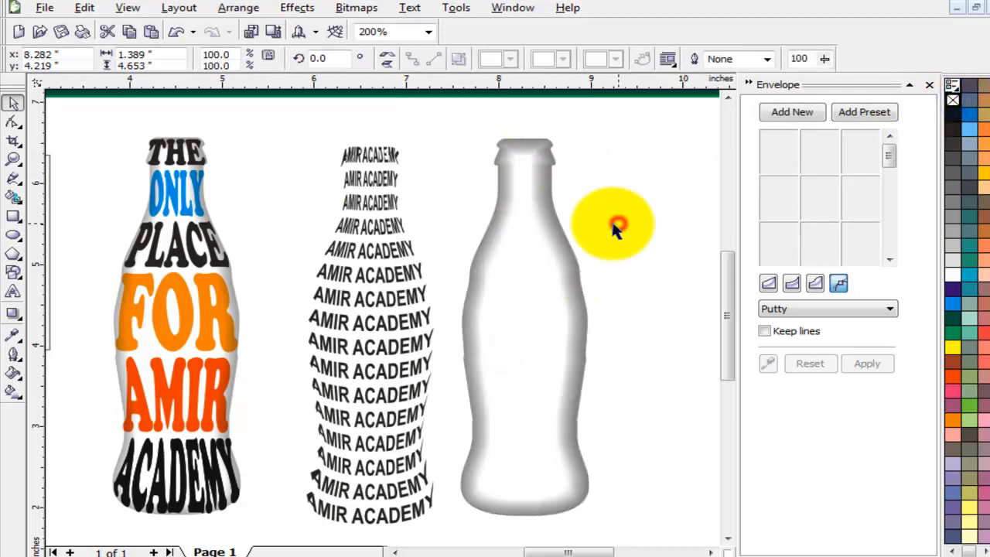
left_click(533, 159)
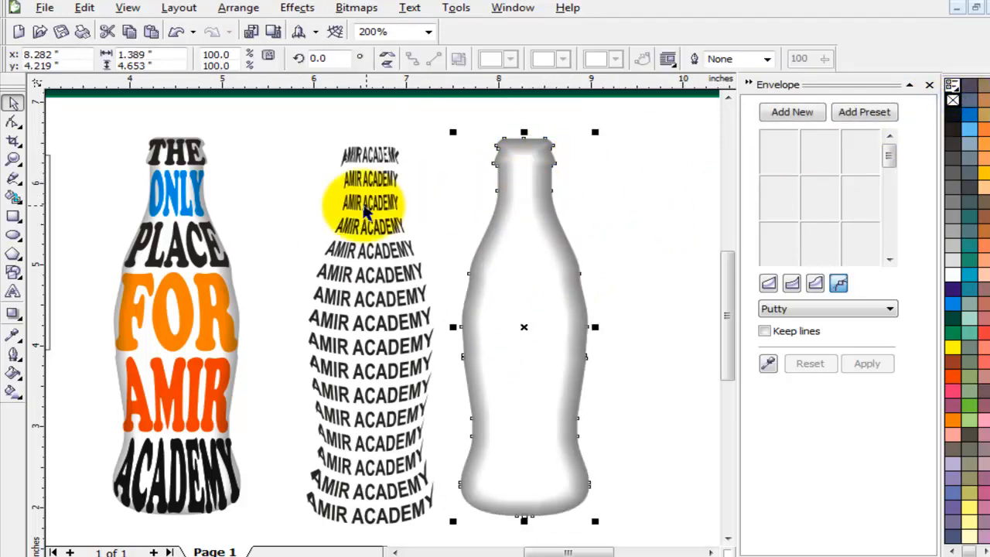
Centre-align the AMIR ACADEMY text on the shaded bottle and move both beside the colourful bottle.
left_click(378, 178)
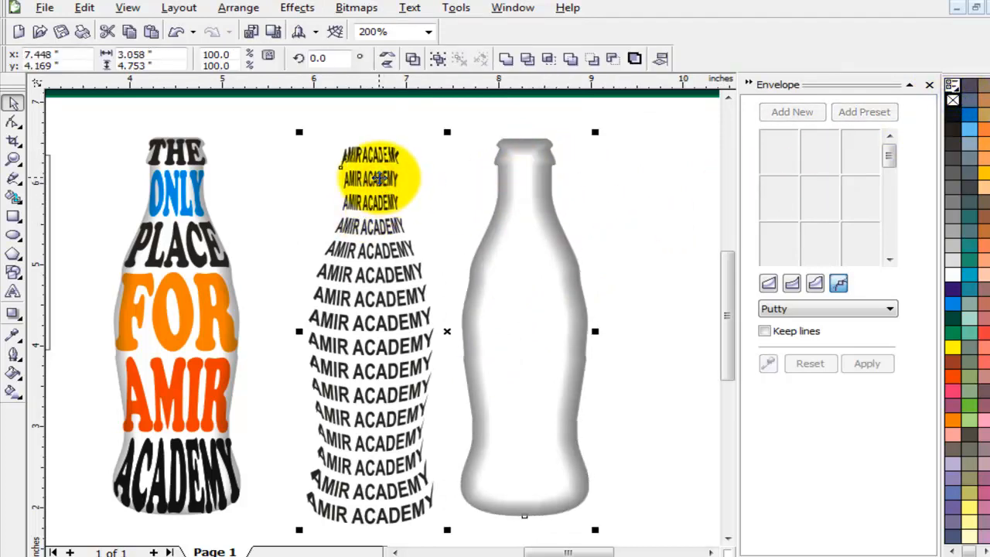
key("c")
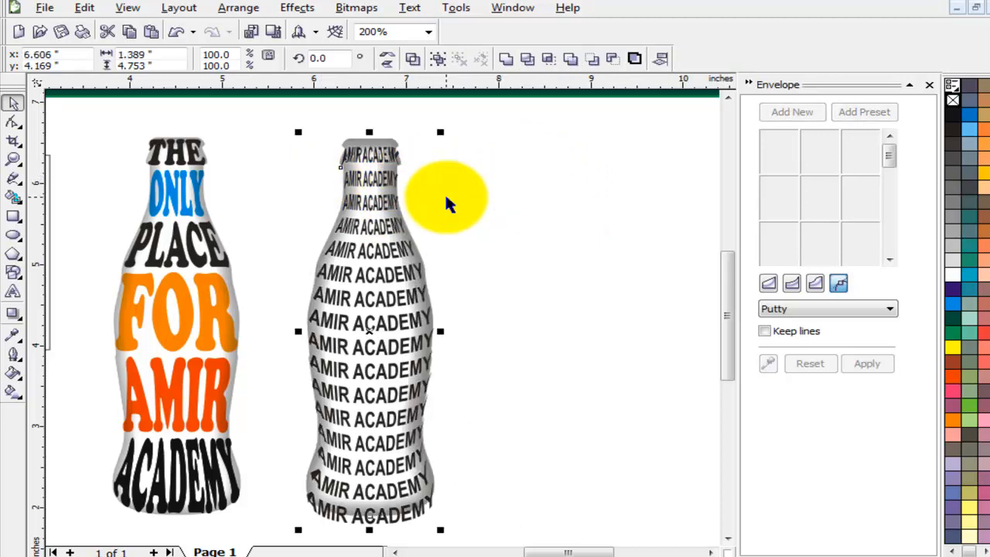
left_click(503, 207)
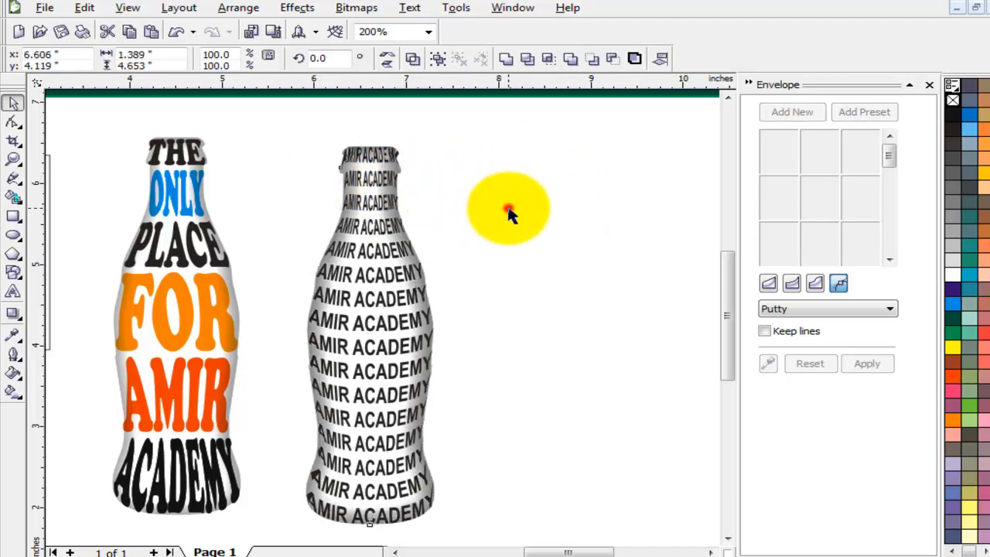
left_click_drag(490, 125, 281, 532)
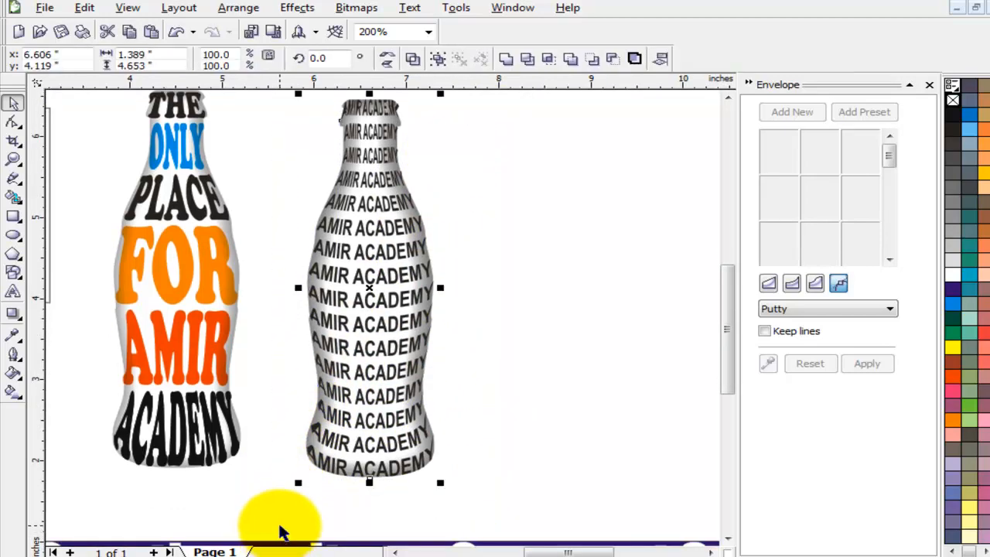
left_click_drag(387, 254, 333, 256)
left_click(455, 271)
left_click(352, 227)
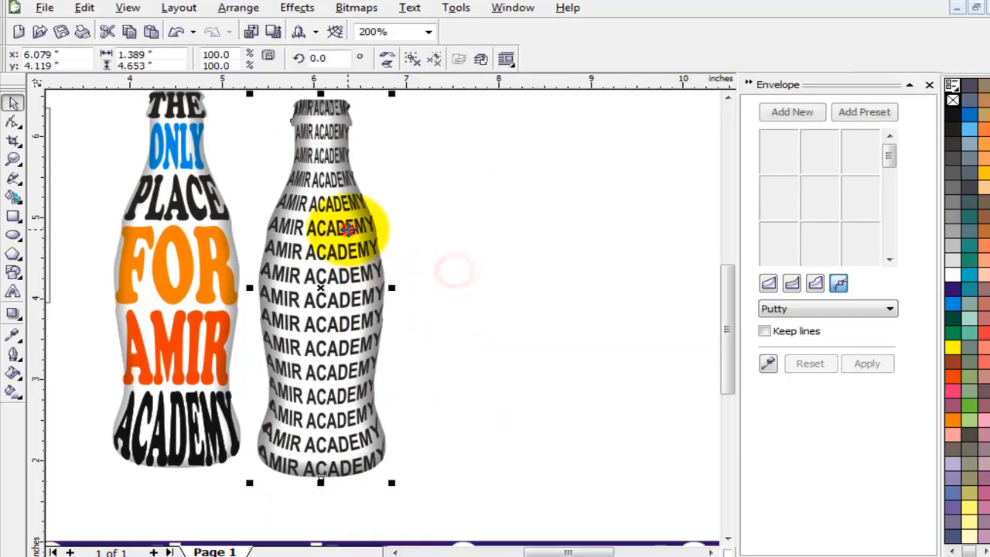
Ungroup the text from the shaded bottle, colour the text black, and zoom to fit the page.
left_click(412, 60)
left_click(471, 186)
left_click(365, 122)
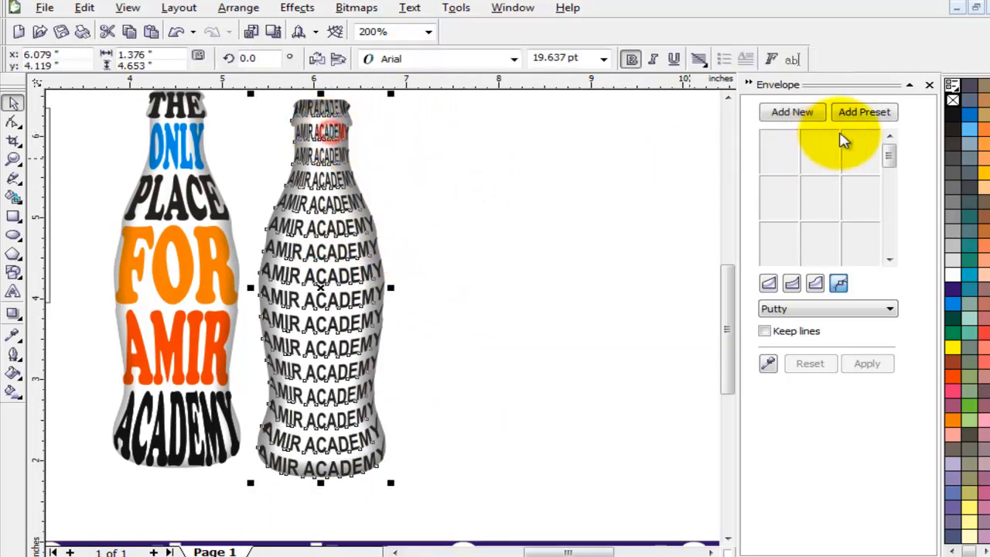
left_click(954, 112)
left_click(543, 245)
key("F4")
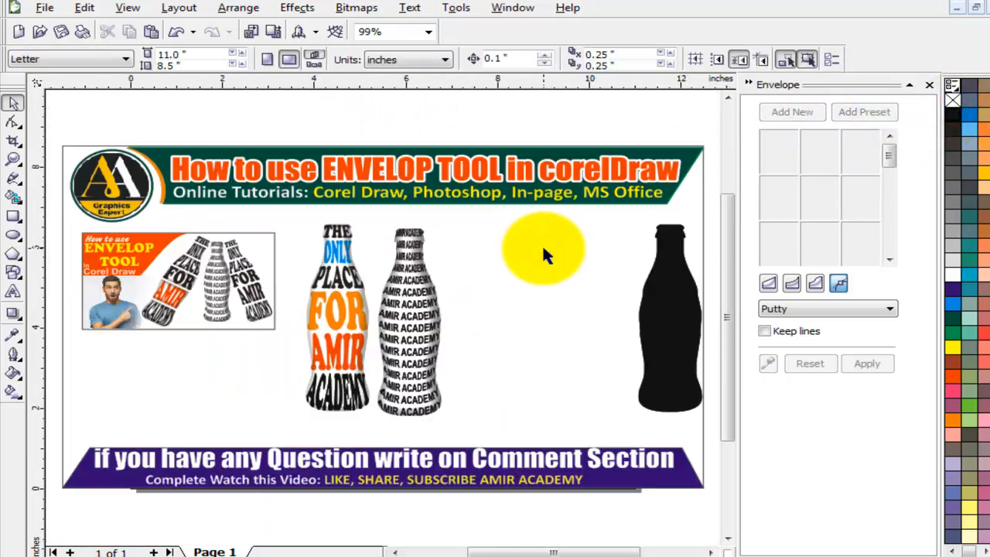
Colour the repeated text orange, shift the black bottle left, and close the Envelope docker.
left_click(414, 321)
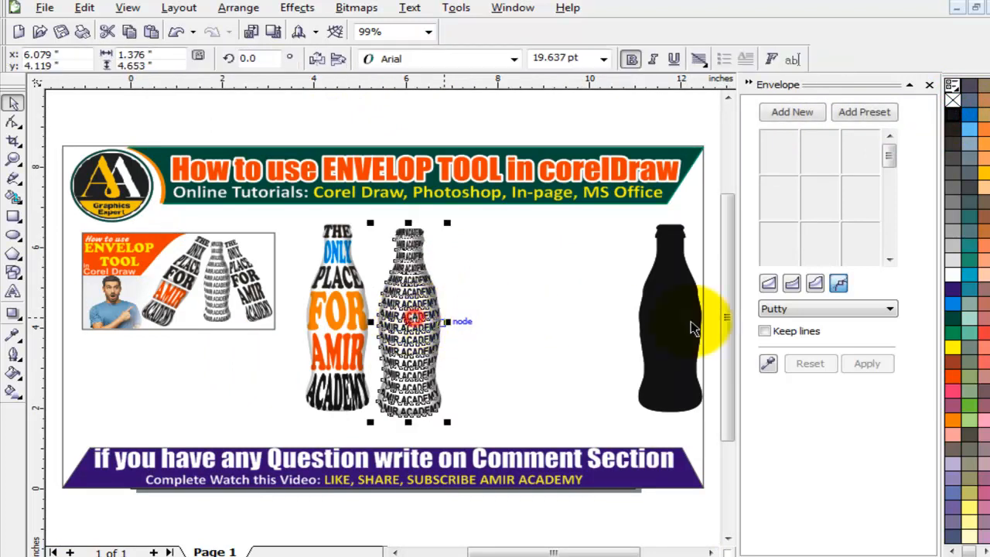
left_click(953, 379)
left_click(497, 370)
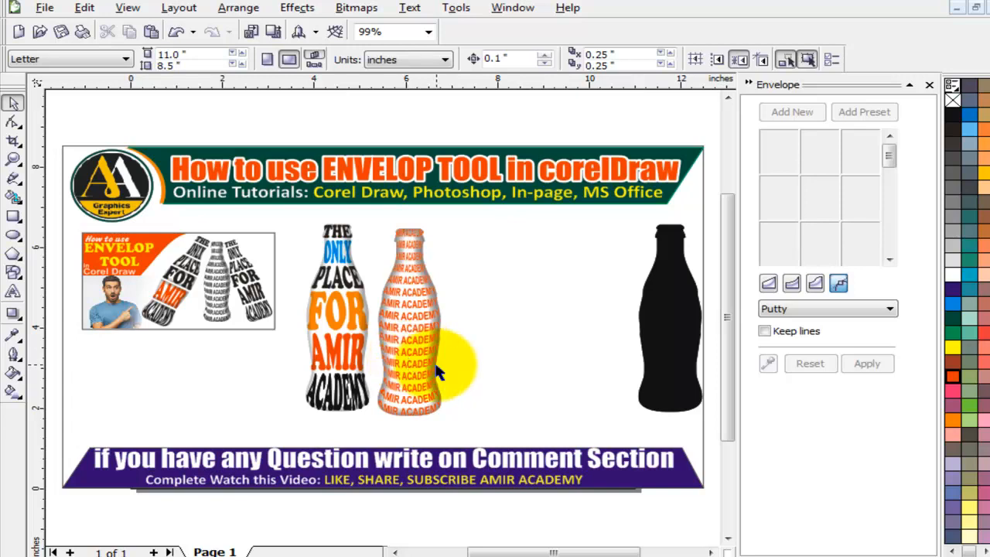
left_click_drag(670, 316, 526, 322)
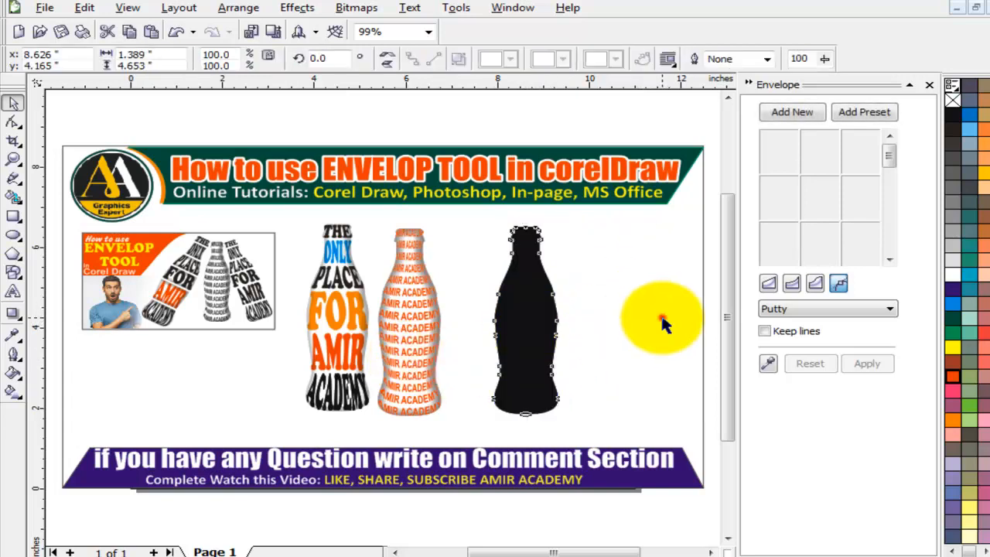
left_click(663, 317)
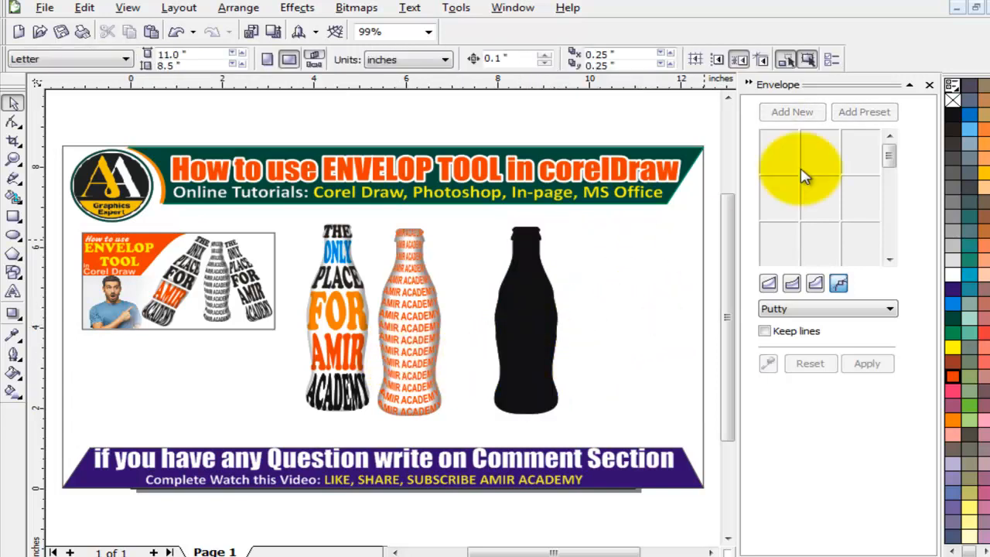
left_click(928, 85)
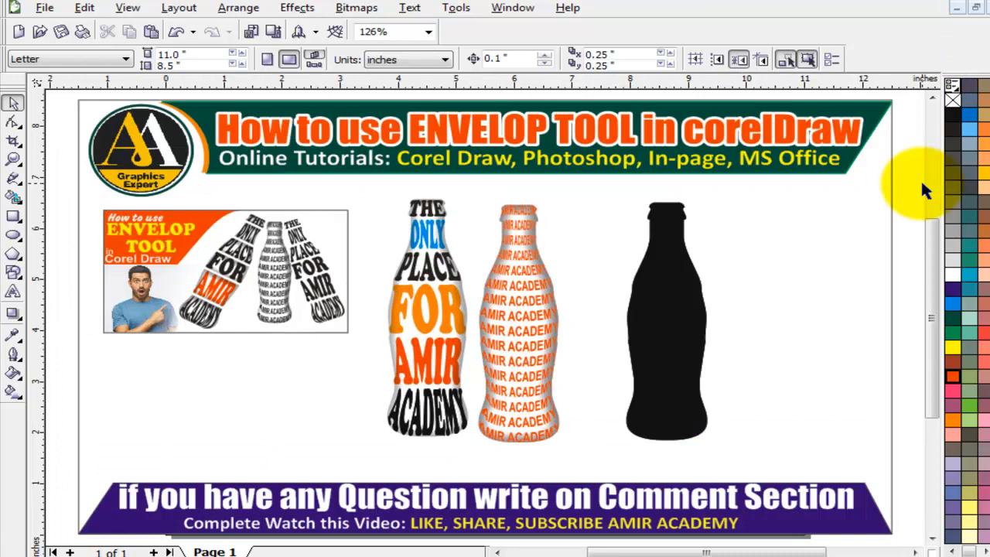